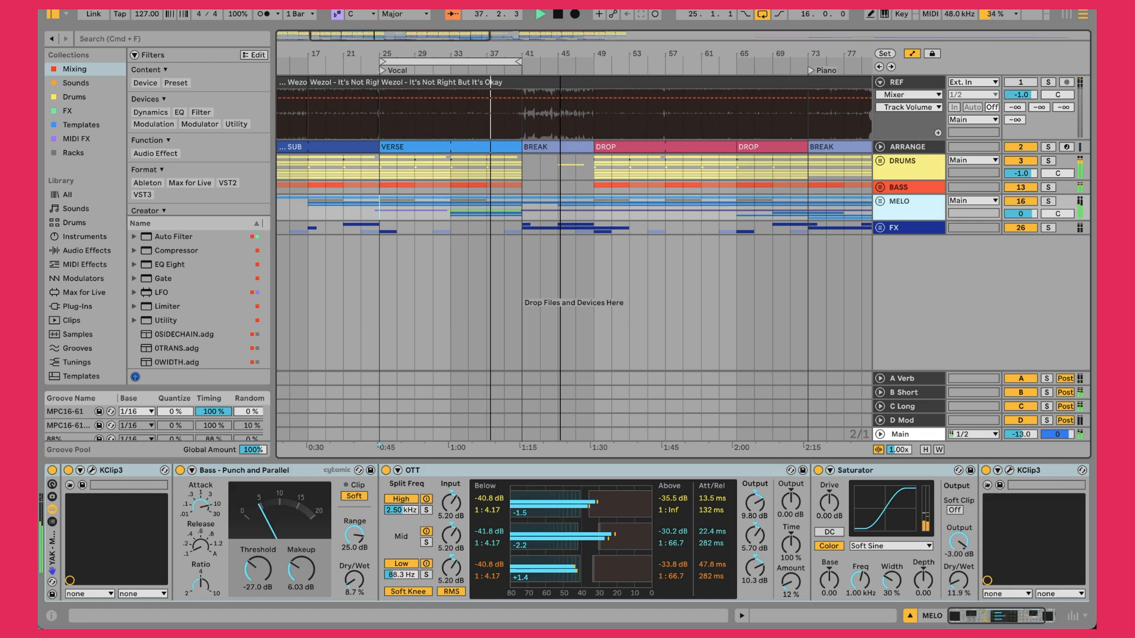
# - Unfold the DRUMS group in the arrangement and look over its individual tracks
pyautogui.moveTo(560, 61); pyautogui.dragTo(563, 68)
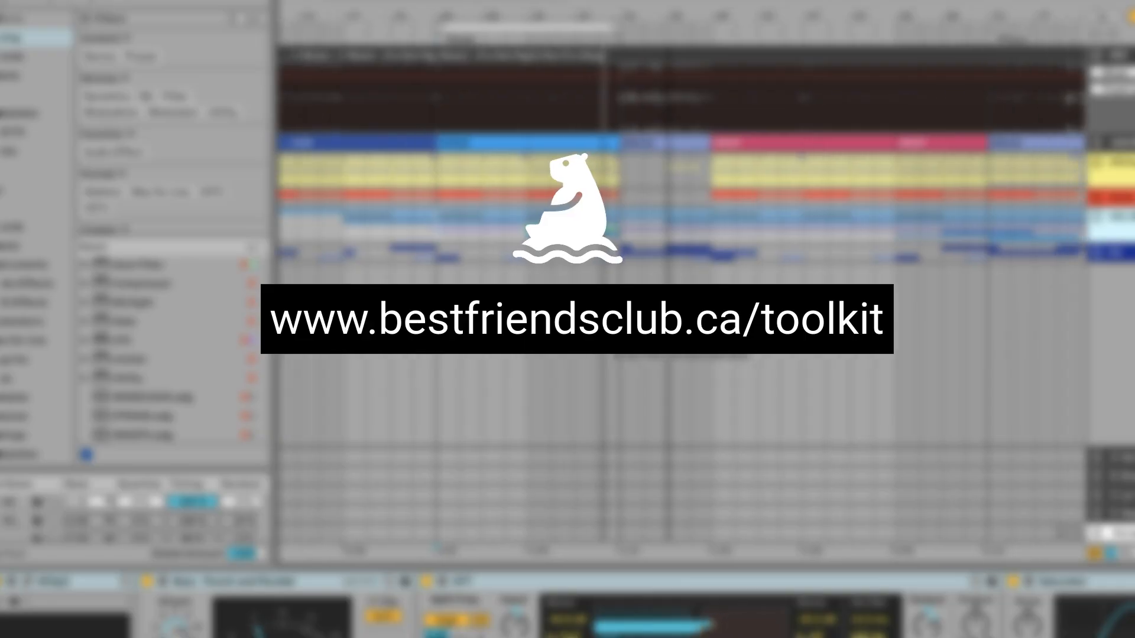
pyautogui.moveTo(670, 17); pyautogui.dragTo(669, 27)
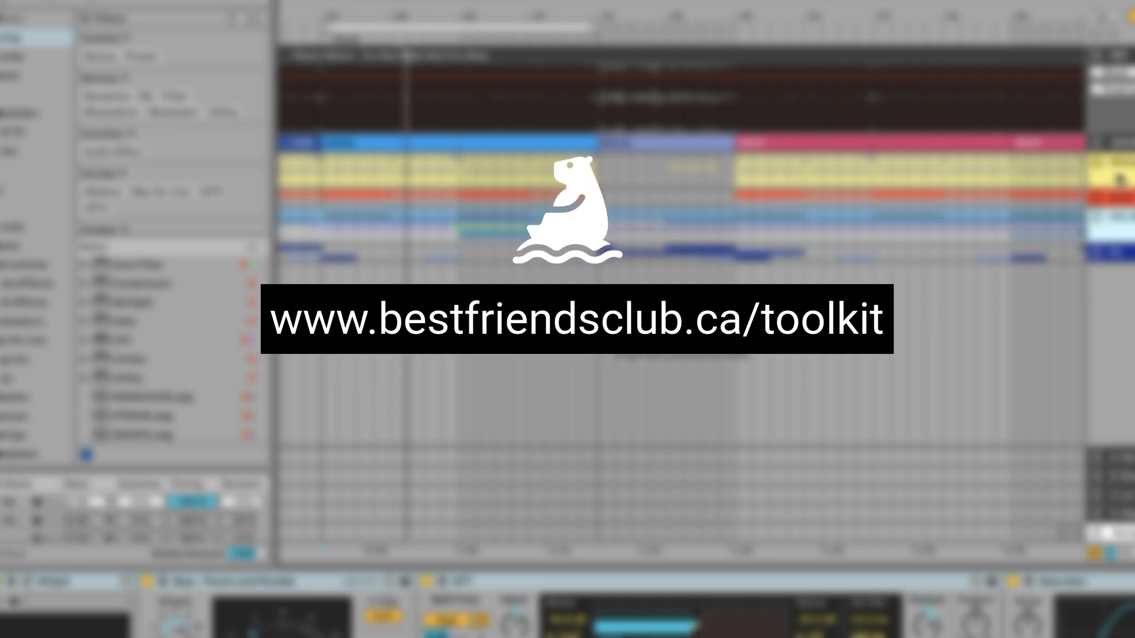
pyautogui.click(1097, 164)
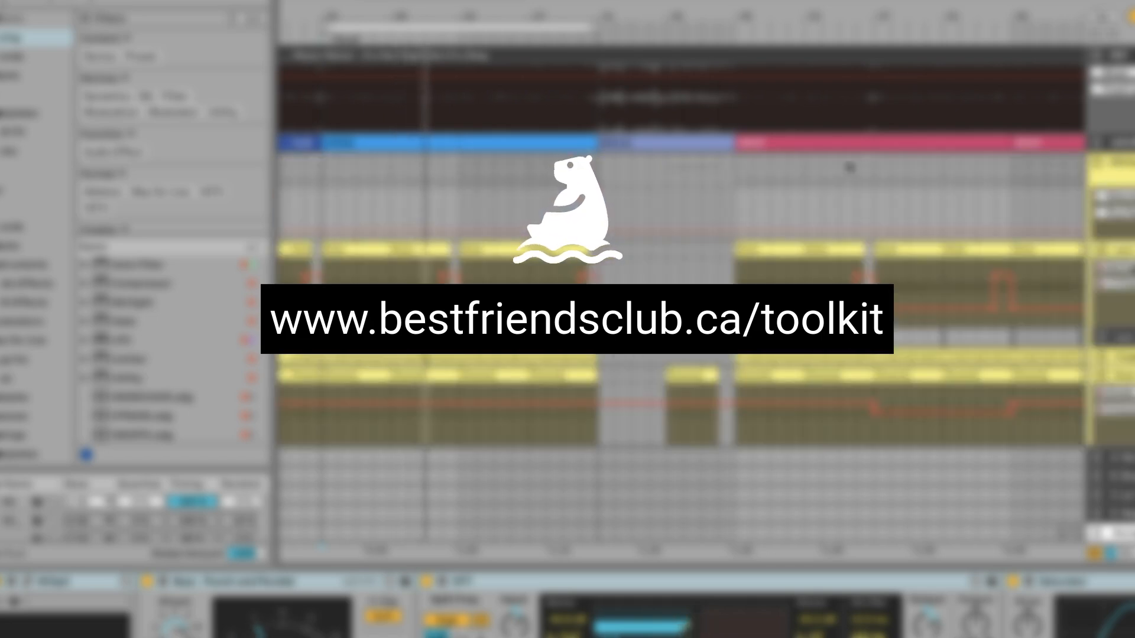
pyautogui.scroll(-5, 849, 167)
pyautogui.scroll(-1, 848, 165)
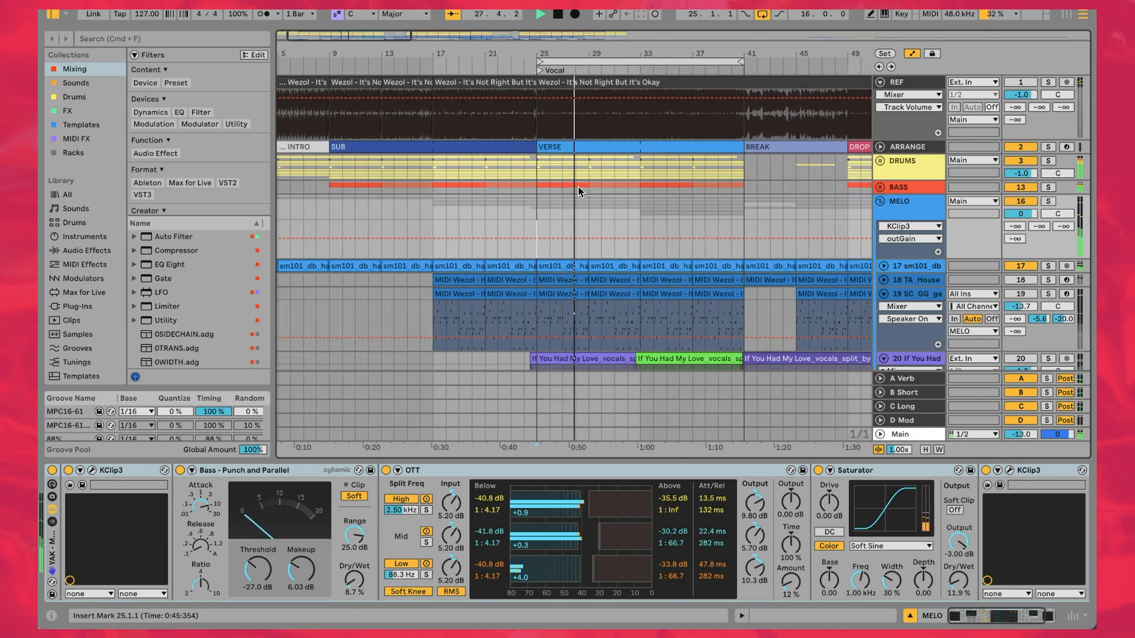
# - Compare the reference song with the remake by repeatedly toggling solo on the REF track
pyautogui.click(582, 81)
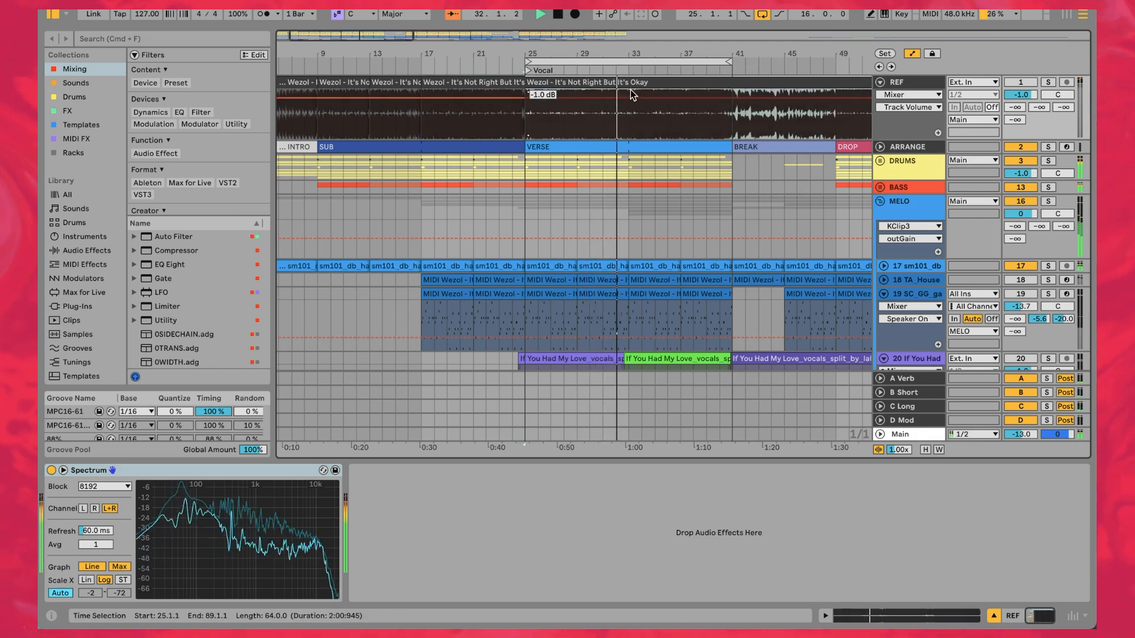
pyautogui.click(896, 83)
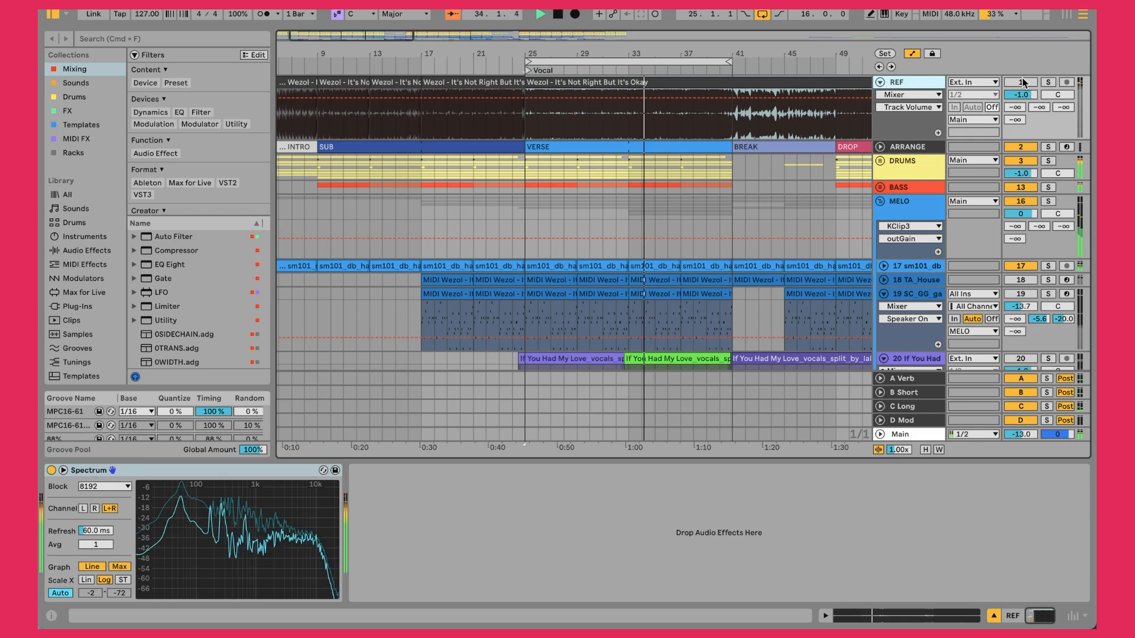
pyautogui.press('s')
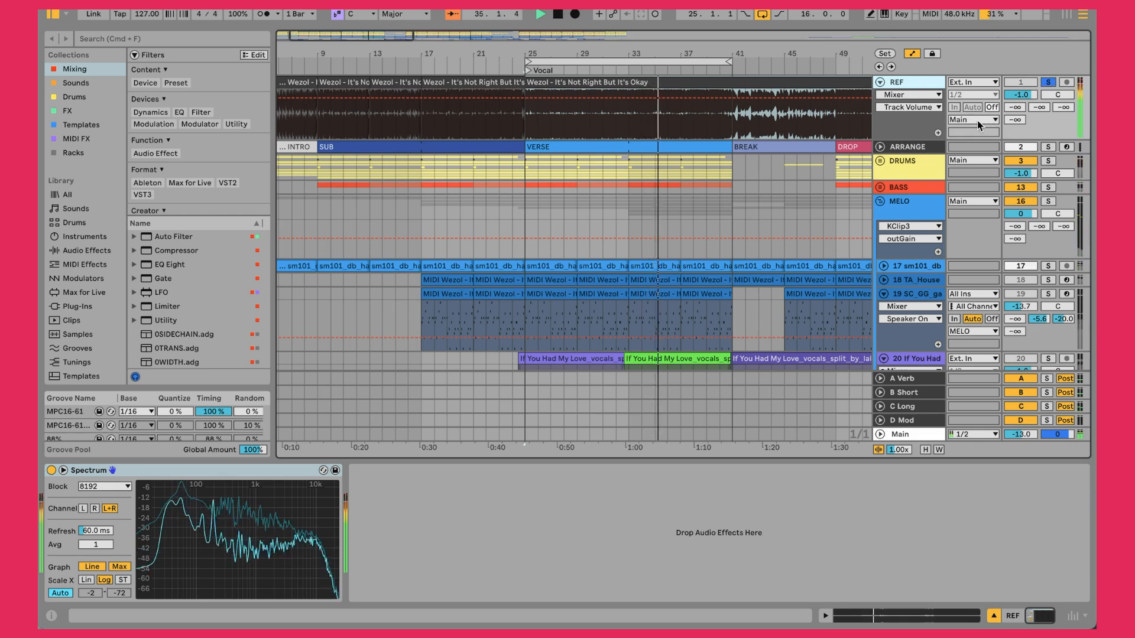
pyautogui.press('s')
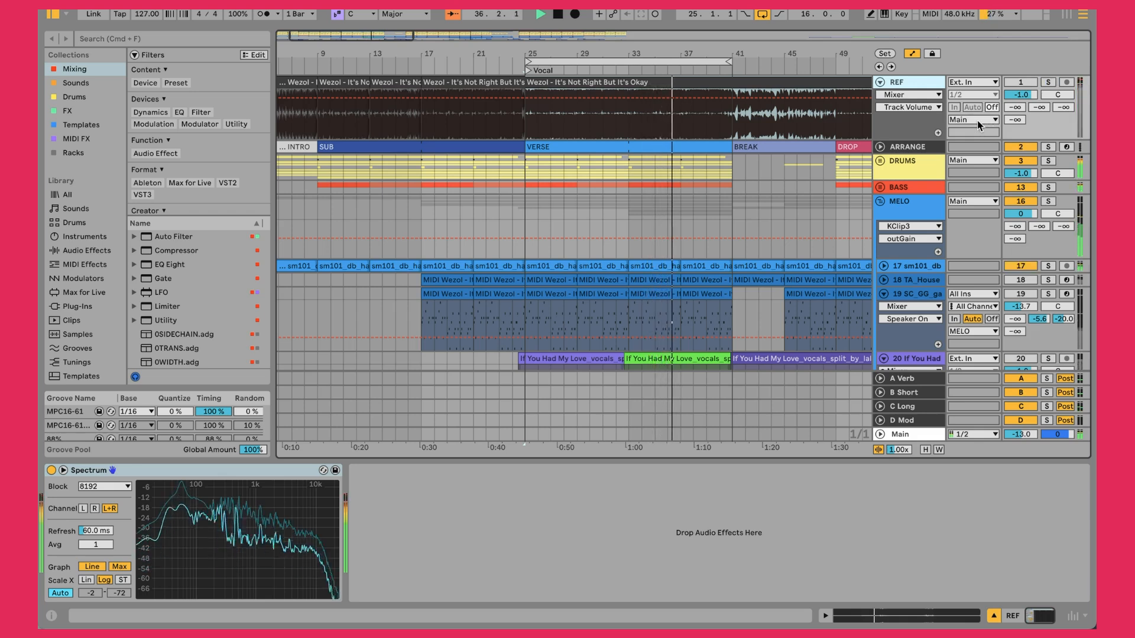
pyautogui.press('s')
pyautogui.press('s')
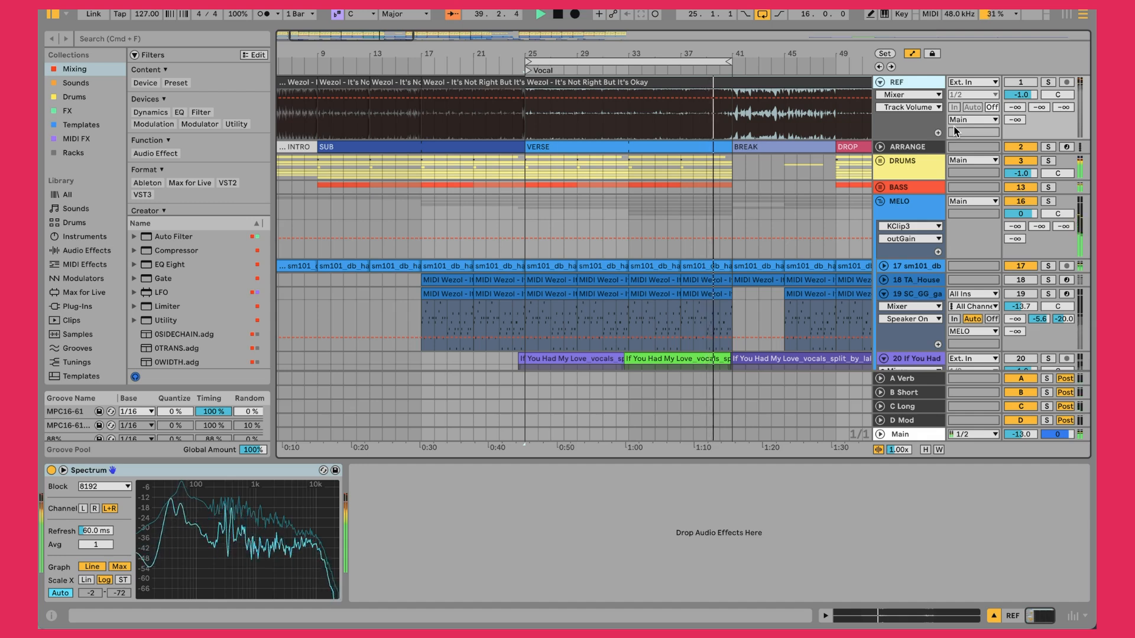
# - Unfold the sm101_db track in the MELO group, select its clip at bar 25 and audition the track in solo
pyautogui.scroll(-3, 707, 167)
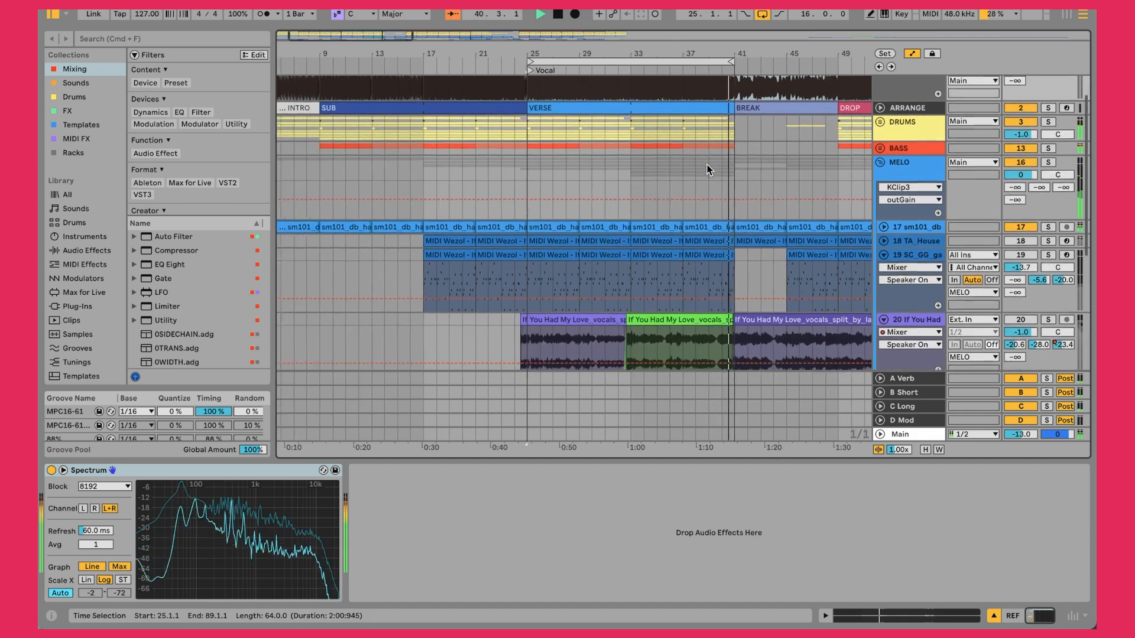
pyautogui.click(936, 198)
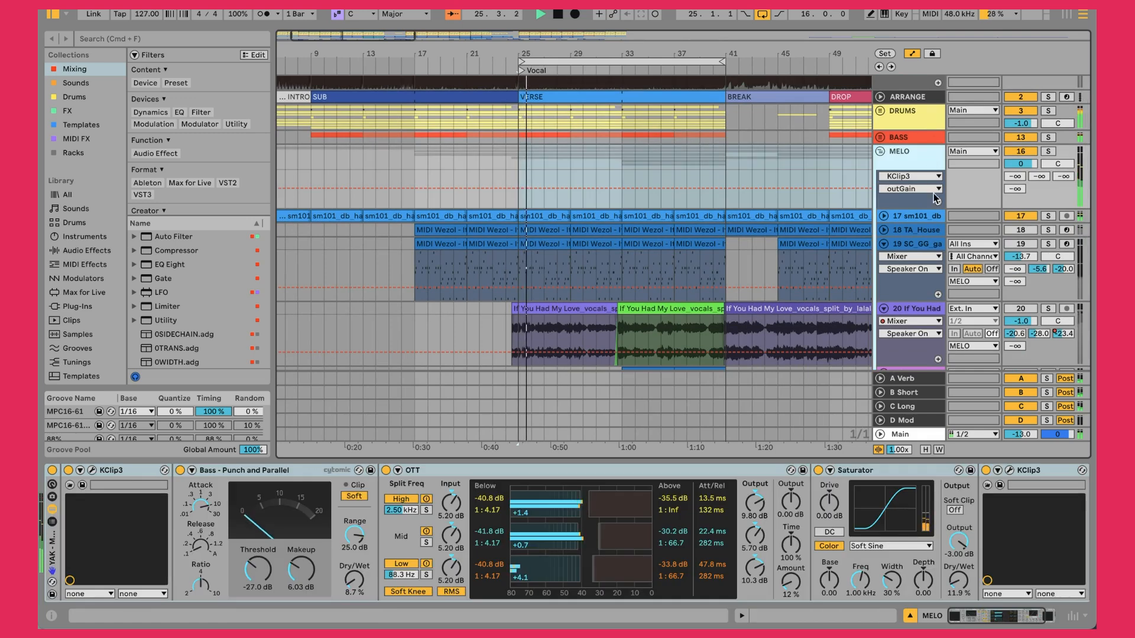
pyautogui.click(883, 216)
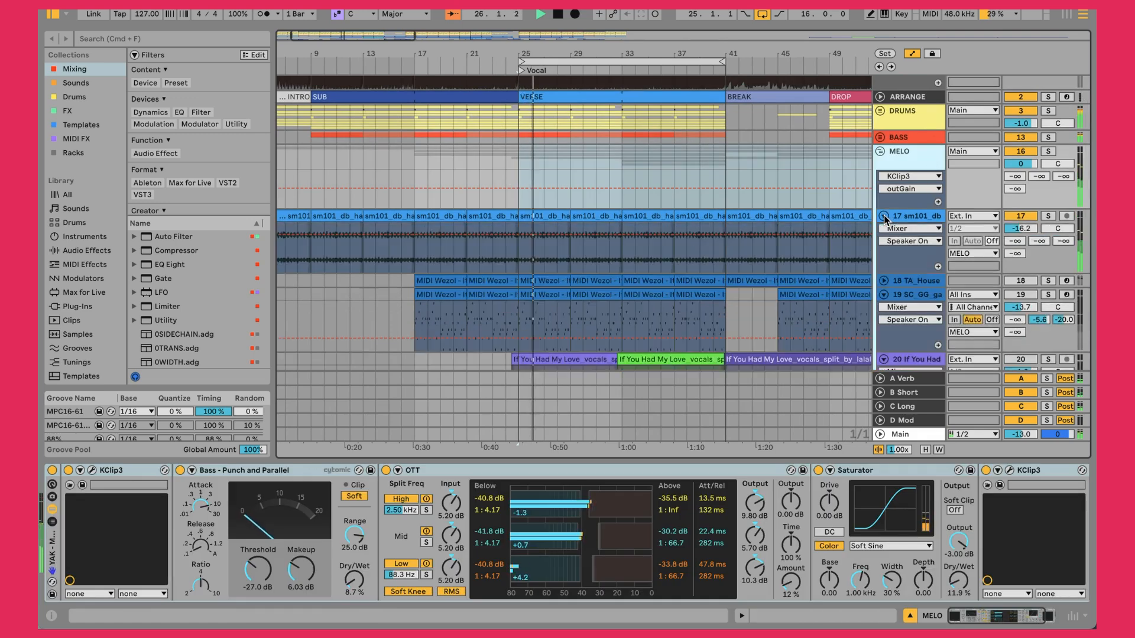
pyautogui.click(537, 214)
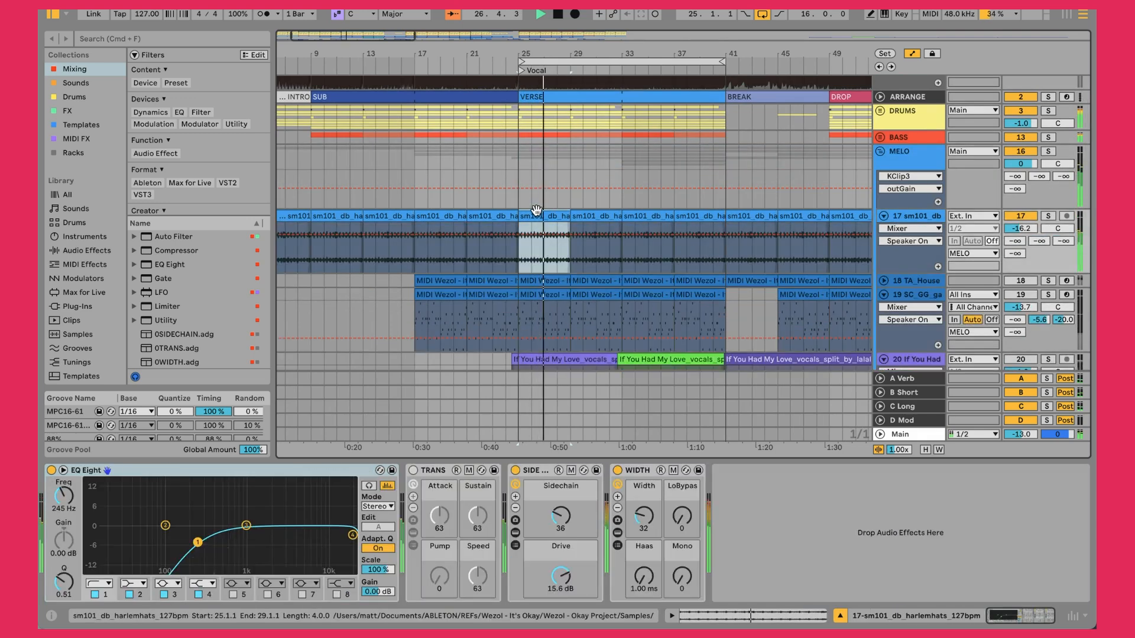
pyautogui.click(1048, 216)
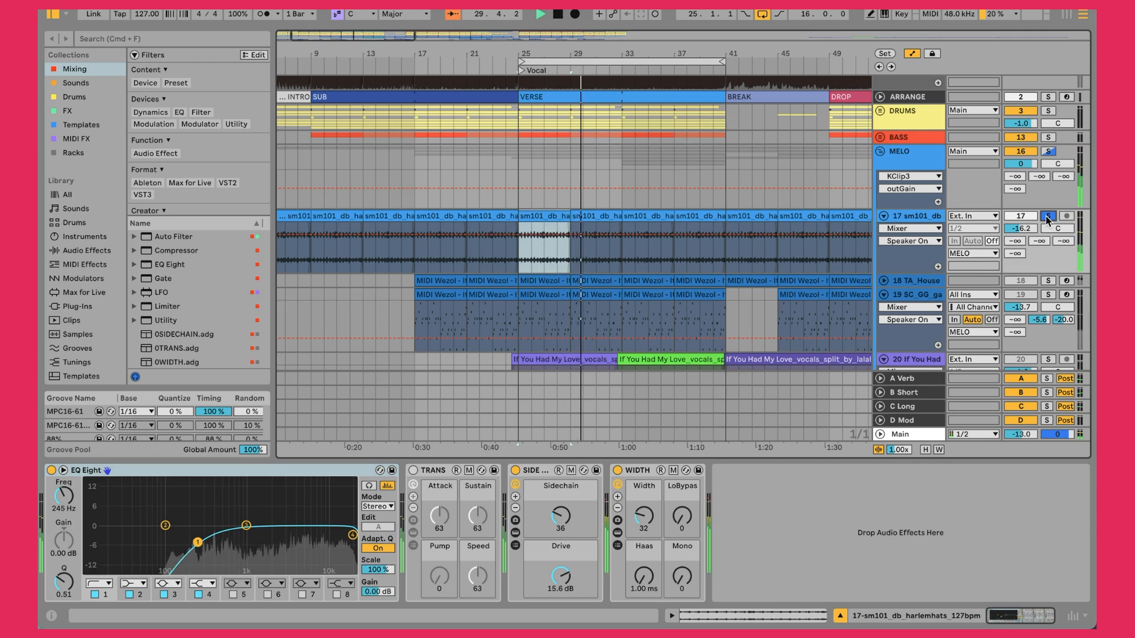
pyautogui.click(1047, 216)
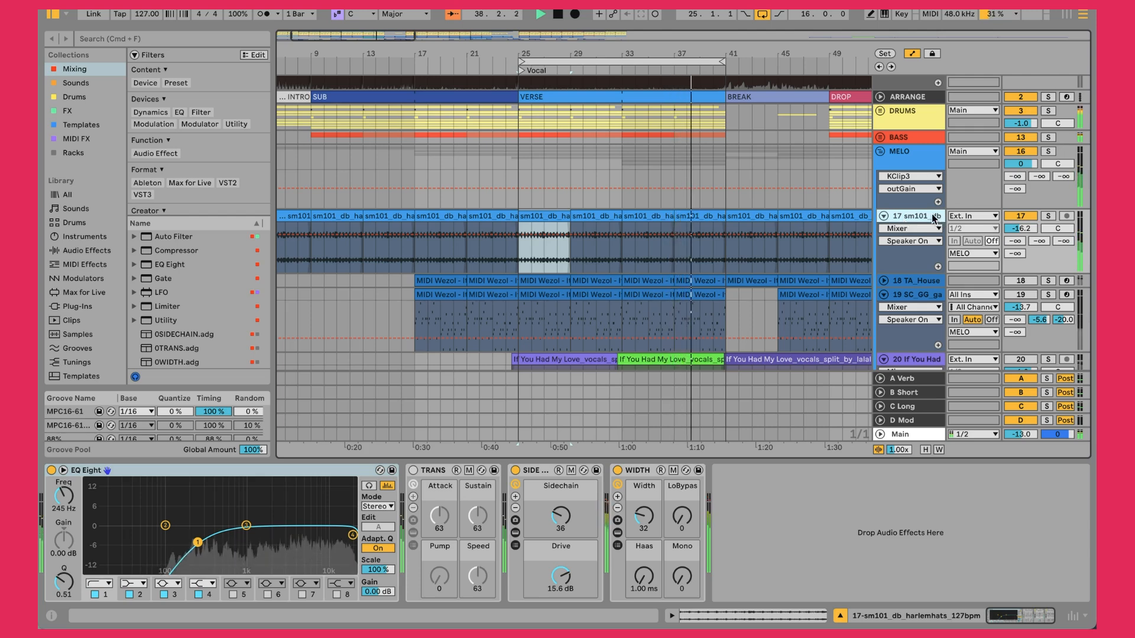
# - View the sm101_db clip's sample waveform, and return to the track's device chain to examine the EQ Eight curve
pyautogui.doubleClick(559, 216)
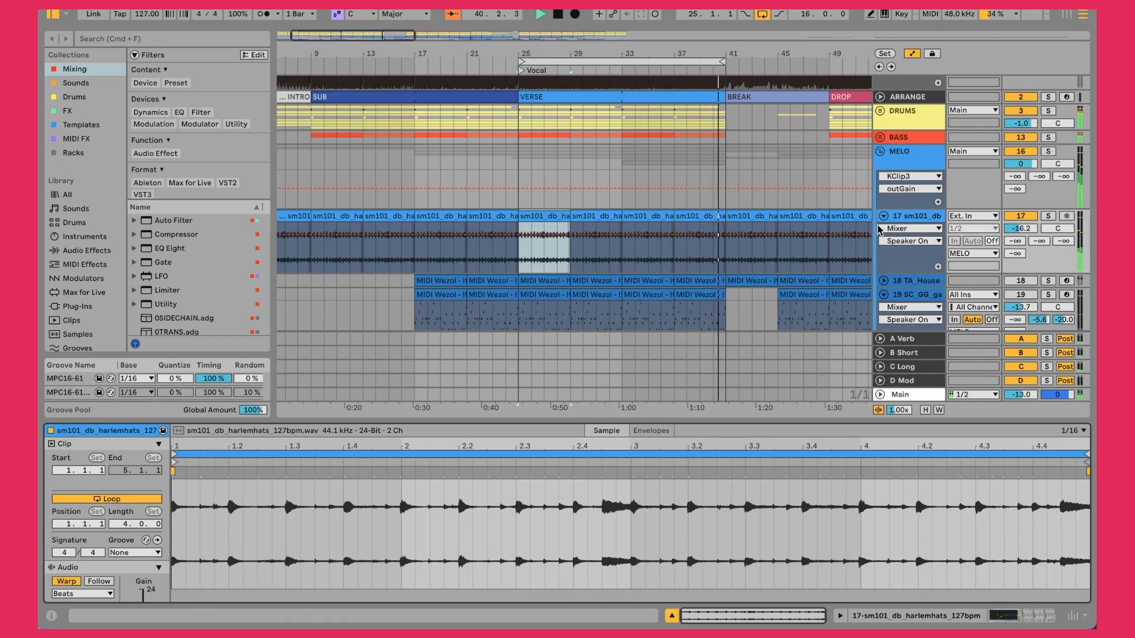
pyautogui.click(901, 221)
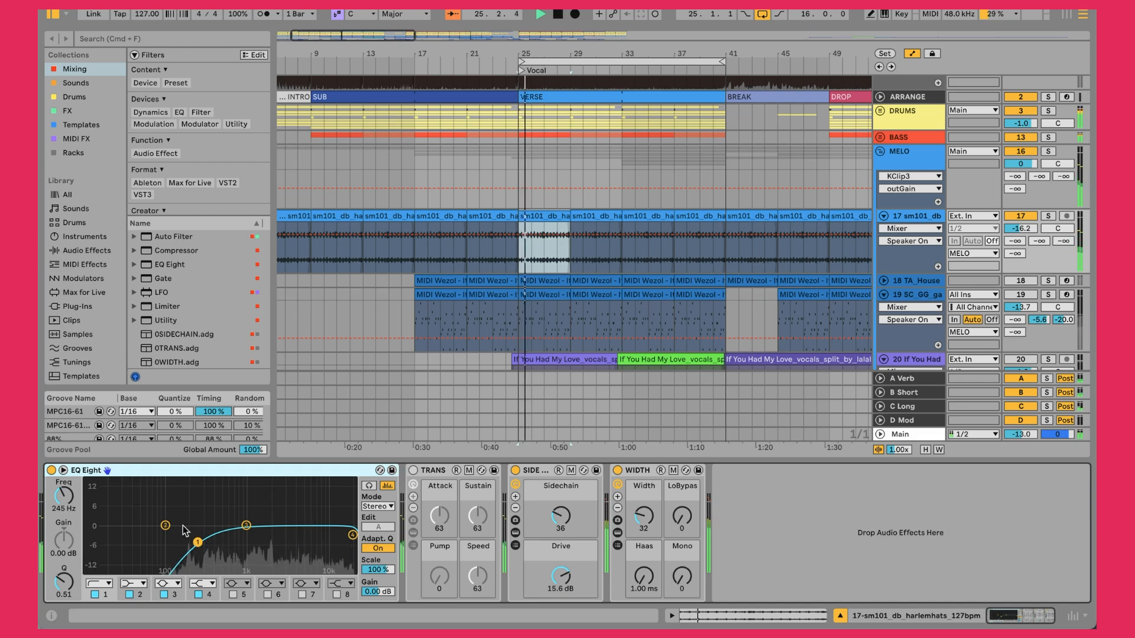
pyautogui.moveTo(435, 587); pyautogui.dragTo(435, 621)
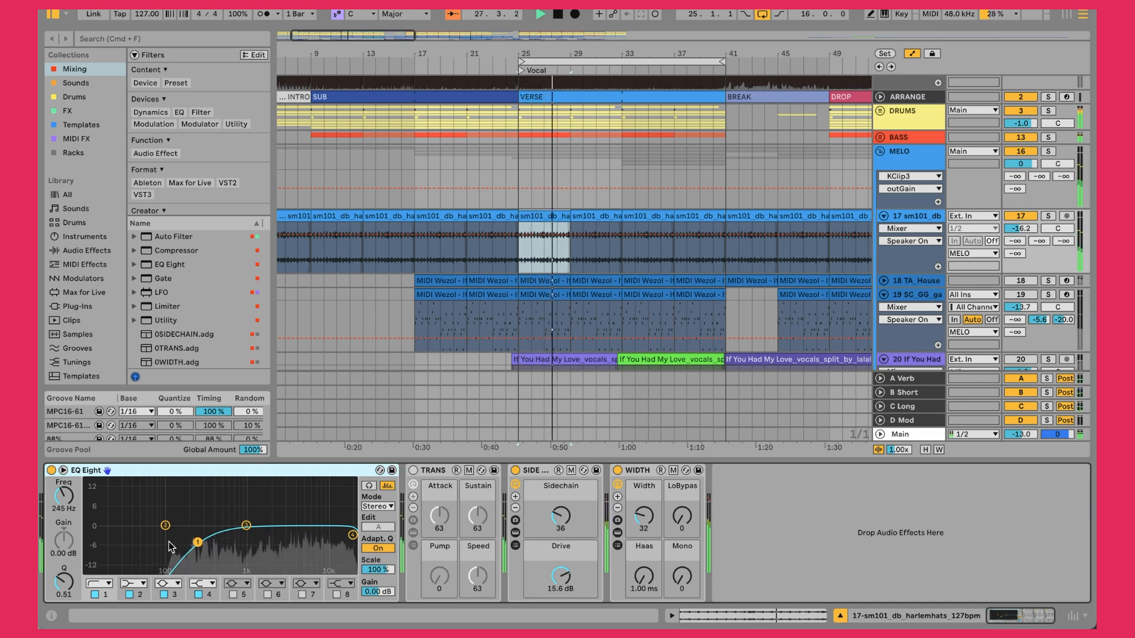
# - Inspect the devices inside the sidechain rack, its Drive macro and the Width macro of the WIDTH rack
pyautogui.click(515, 532)
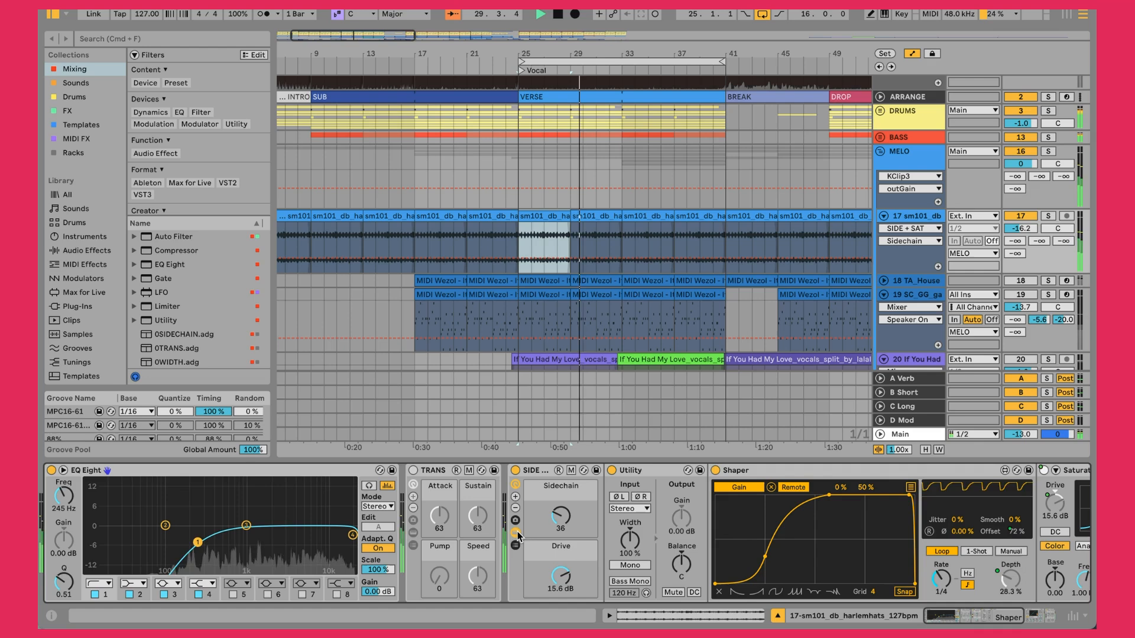
pyautogui.click(516, 530)
pyautogui.click(569, 579)
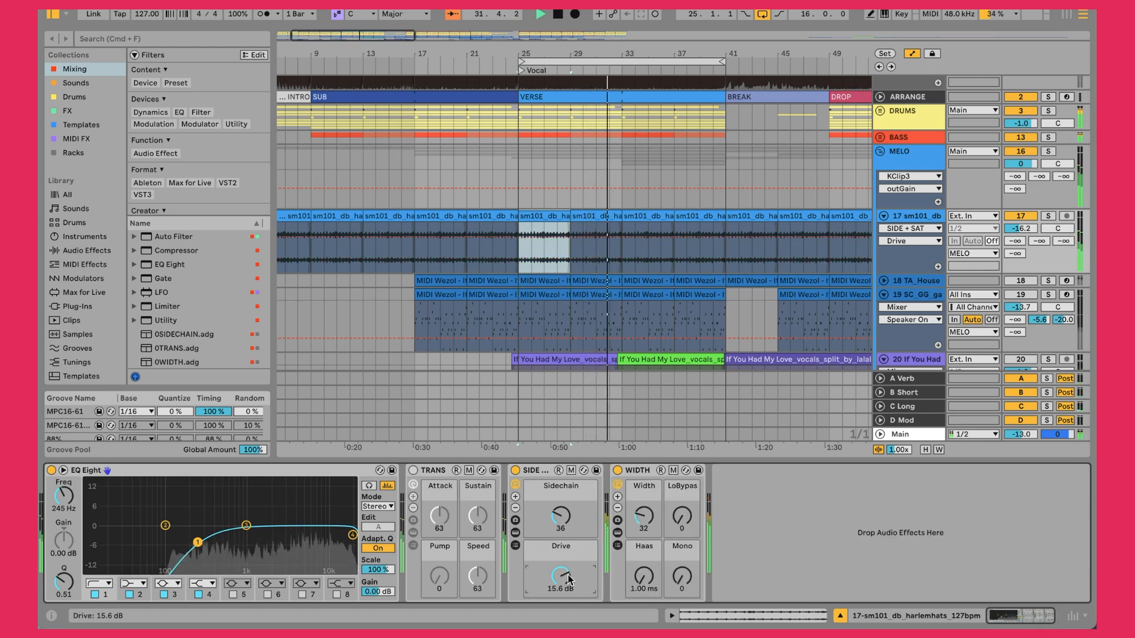
pyautogui.click(646, 516)
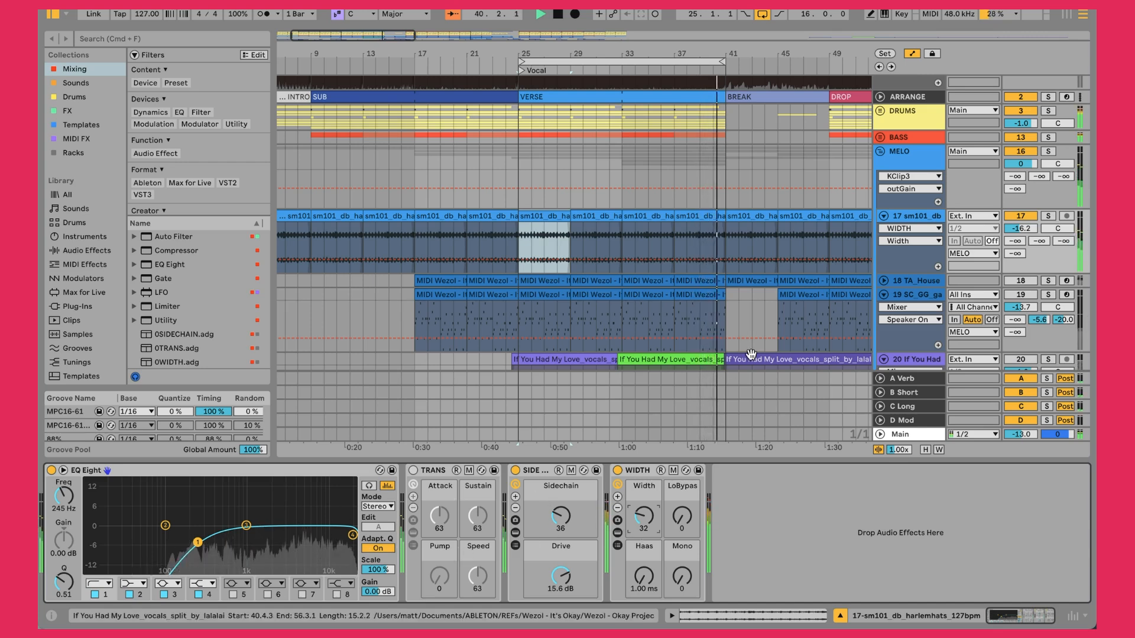
# - Collapse the sm101_db track, and unfold and activate the TA_House track below it
pyautogui.click(883, 216)
pyautogui.click(885, 230)
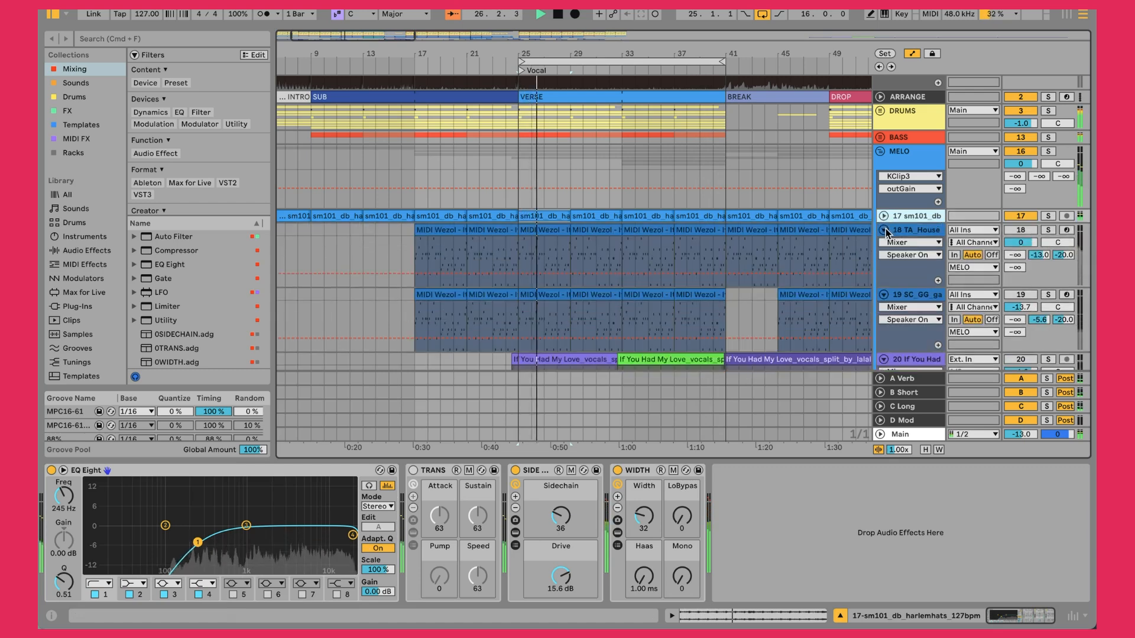
pyautogui.click(899, 232)
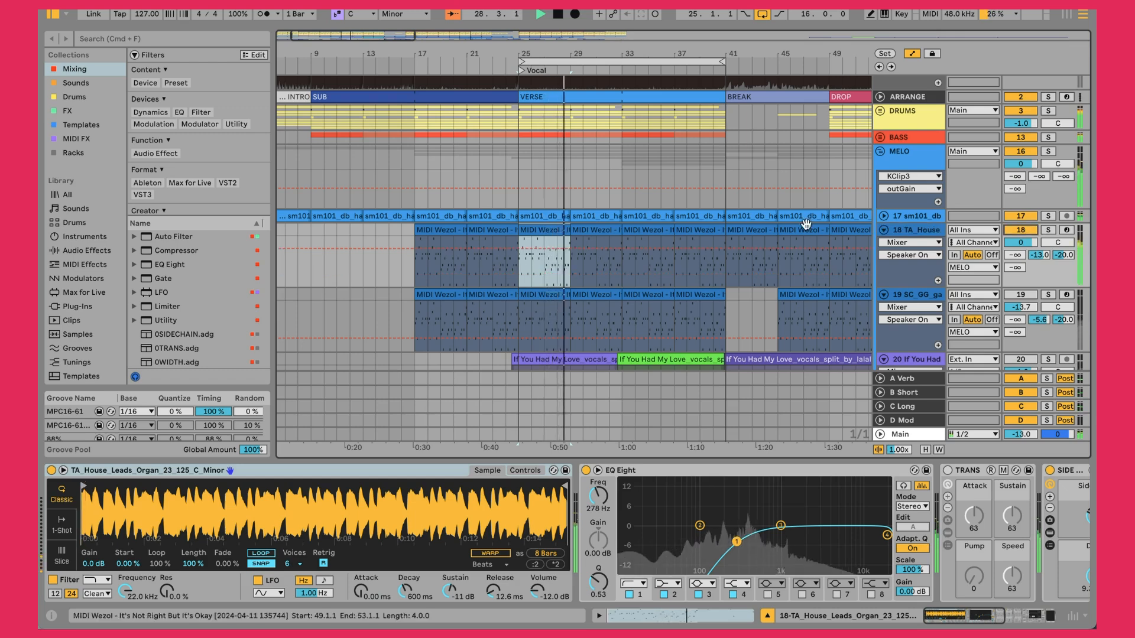
# - Open the TA_House MIDI clip at bar 29 and enlarge the note editor to examine its notes
pyautogui.doubleClick(600, 235)
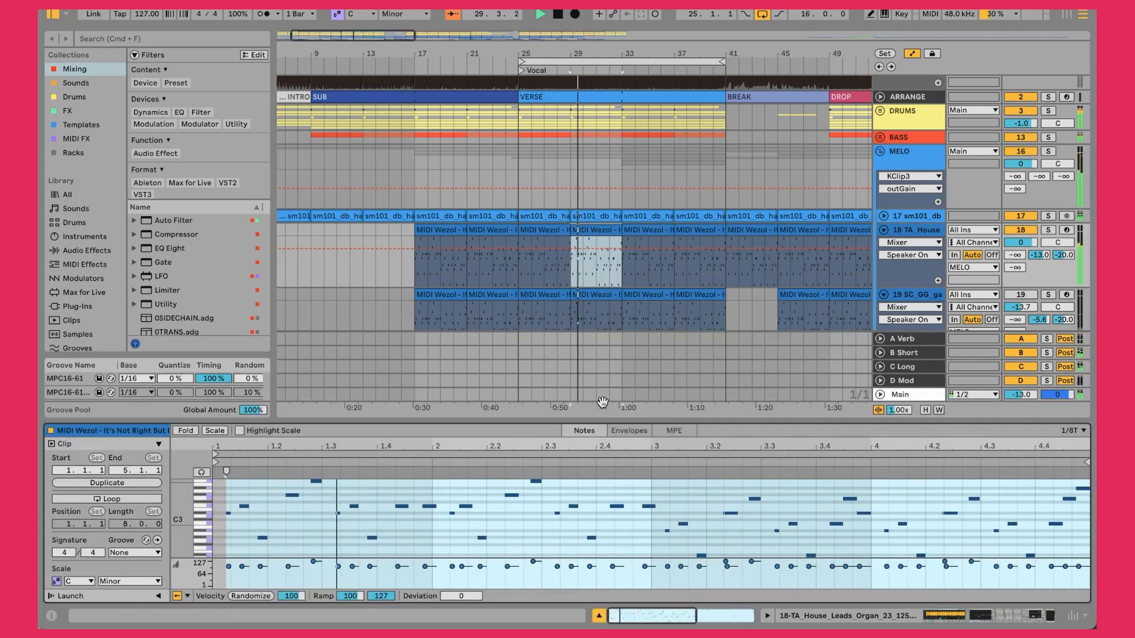
pyautogui.moveTo(603, 419); pyautogui.dragTo(602, 299)
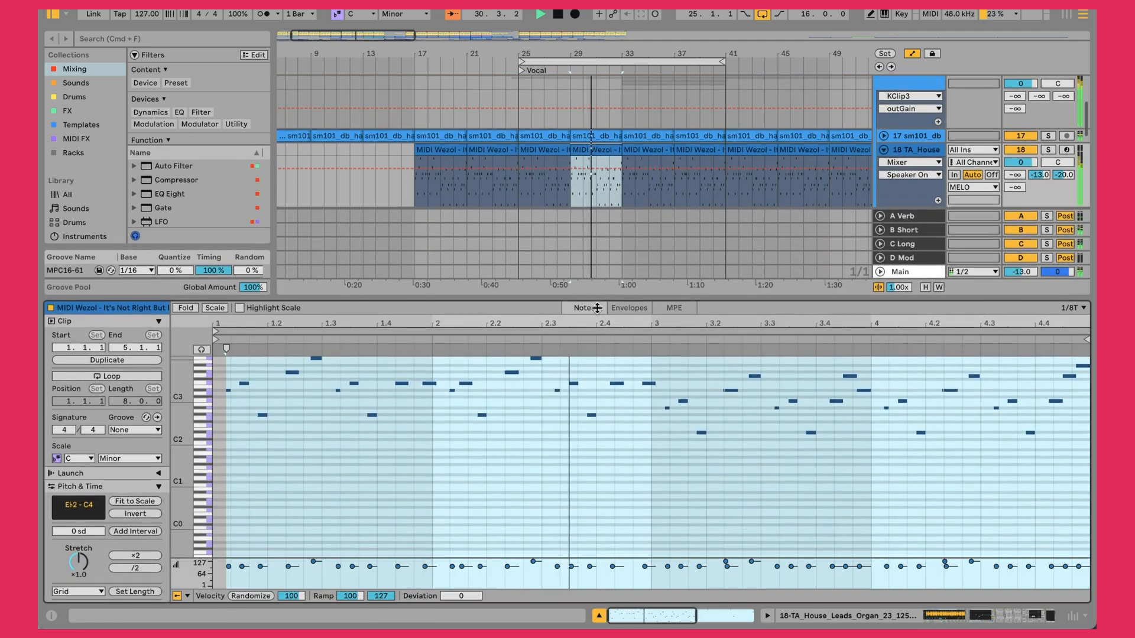
pyautogui.click(597, 470)
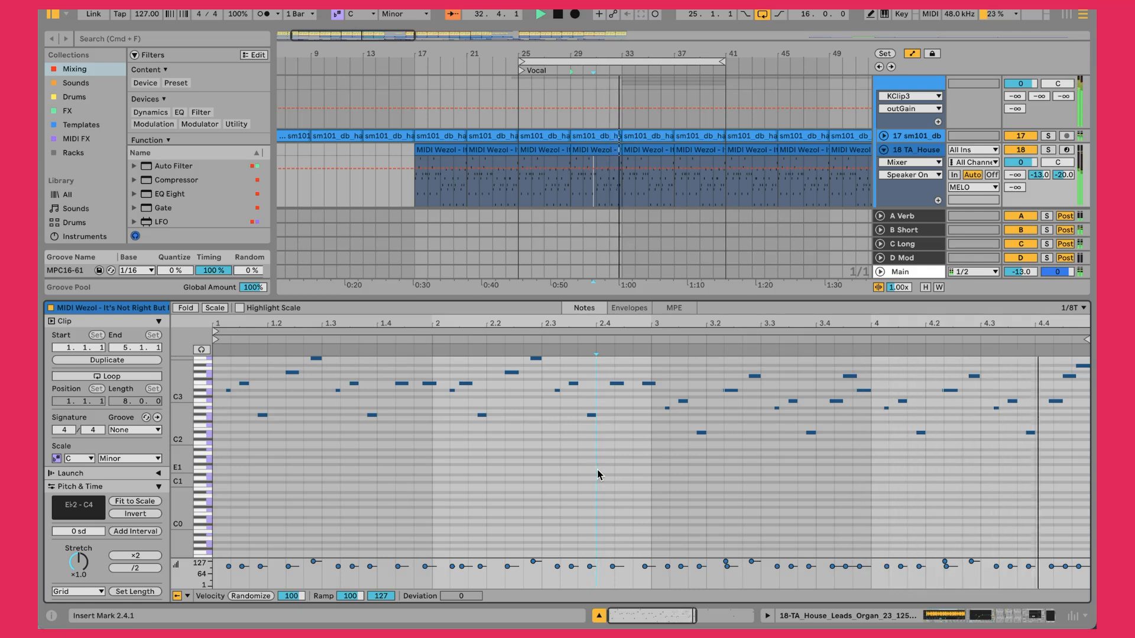
pyautogui.scroll(4, 597, 472)
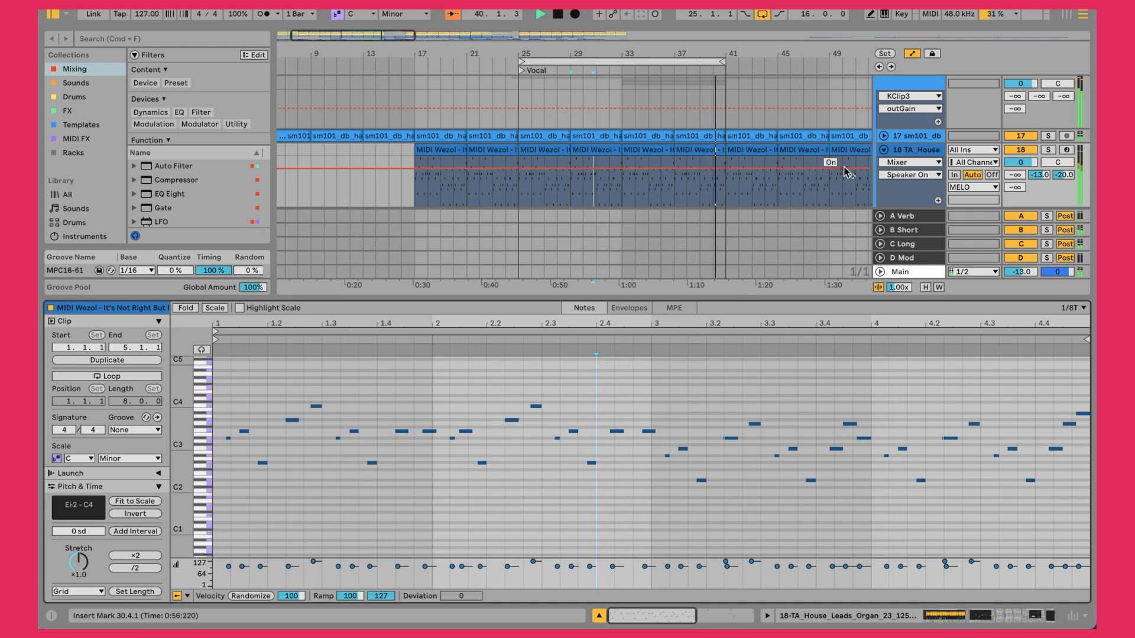
# - Show the notes of the TA_House clip at bar 25 in the note editor
pyautogui.click(546, 150)
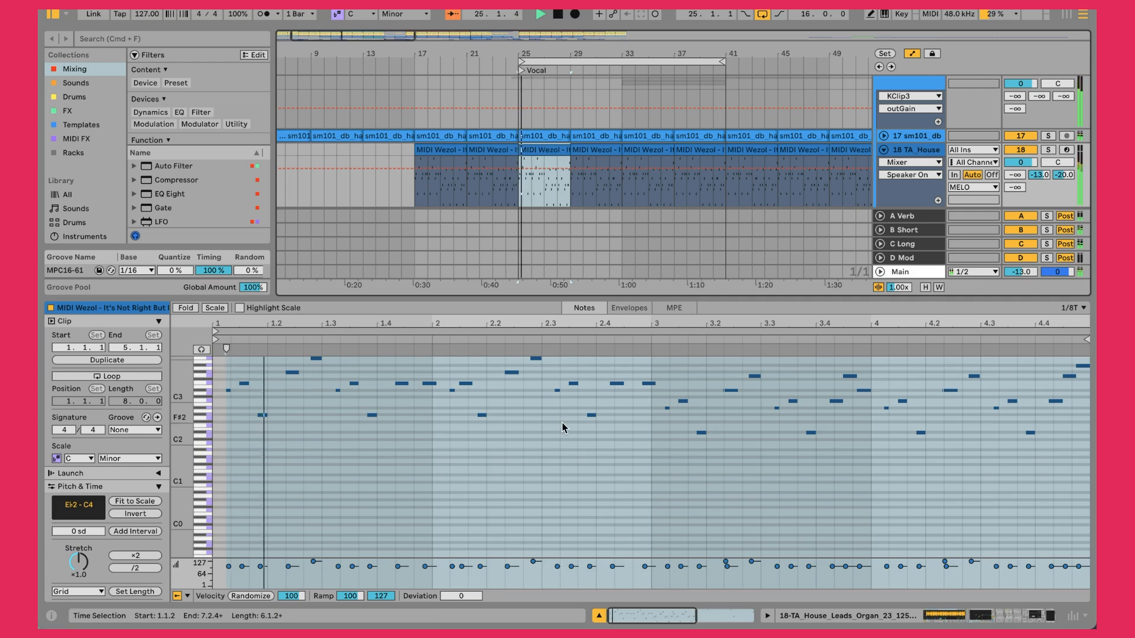
pyautogui.click(563, 456)
pyautogui.scroll(3, 562, 455)
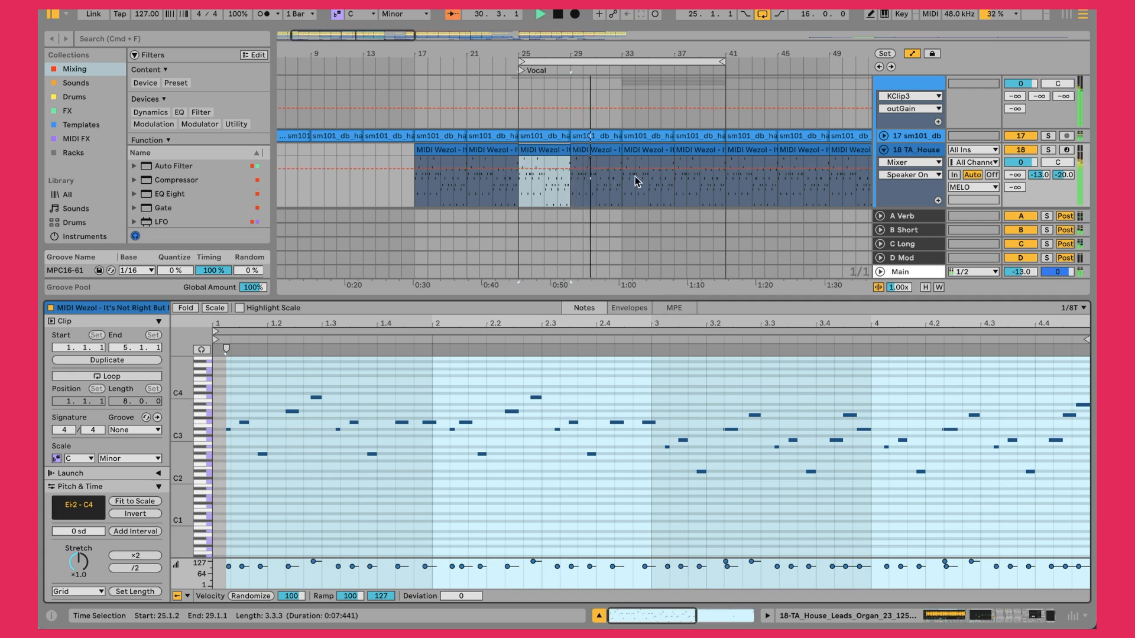
# - Display the sample waveform of the REF track's Wezol clip that starts at bar 25
pyautogui.scroll(3, 615, 177)
pyautogui.scroll(2, 615, 176)
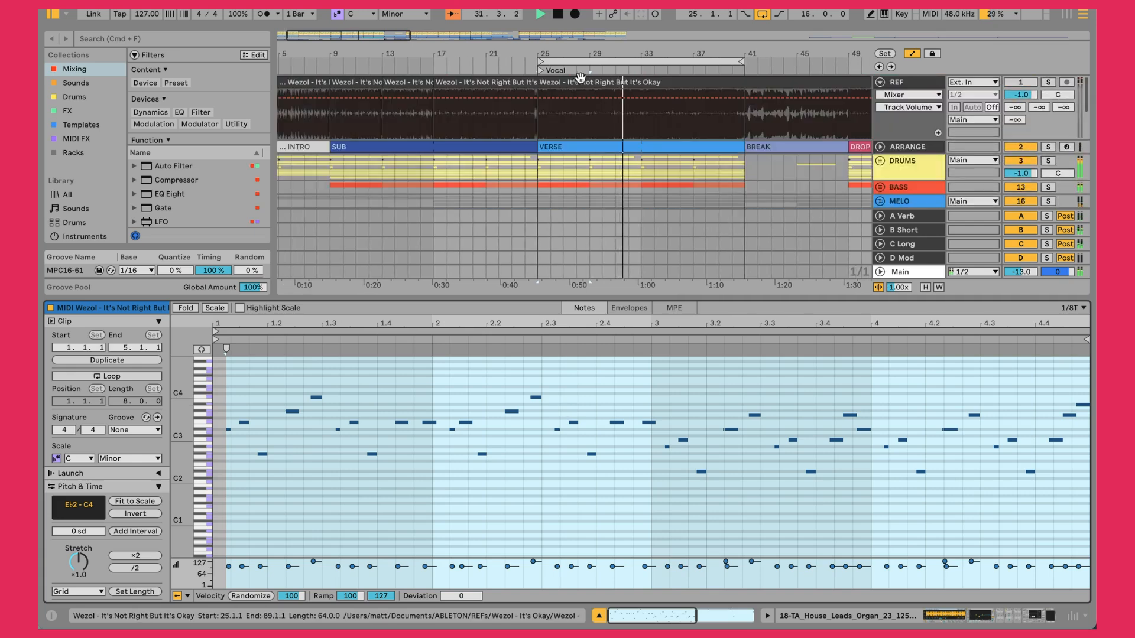
pyautogui.click(593, 81)
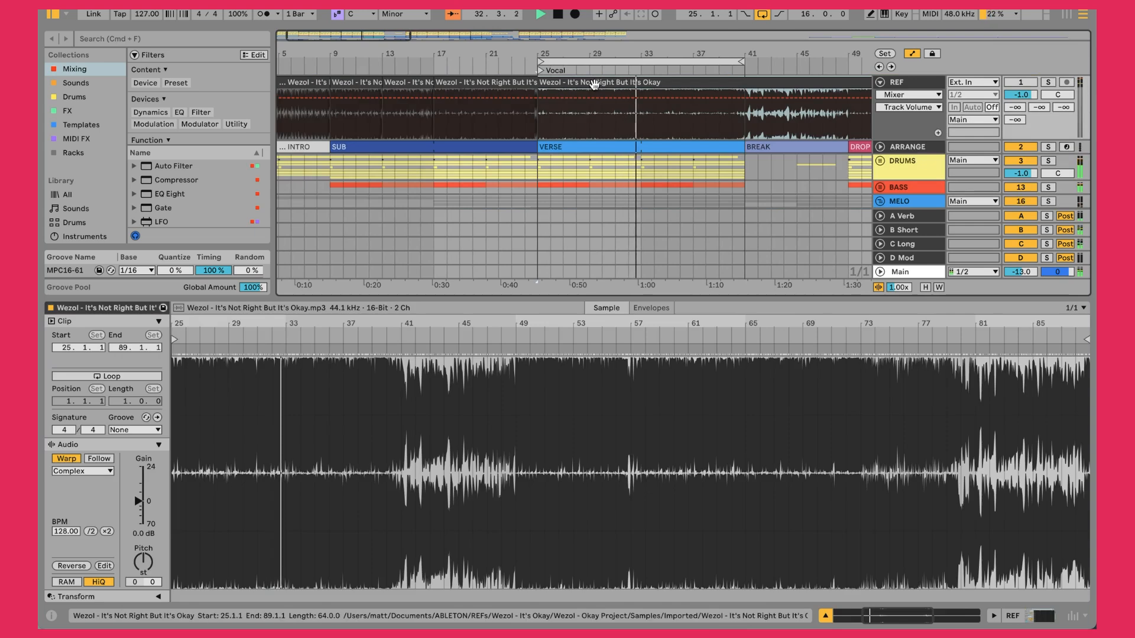
# - Reopen the notes of the TA_House clip at bar 25 and expand the clip's Transform section
pyautogui.scroll(-2, 635, 233)
pyautogui.scroll(-4, 634, 232)
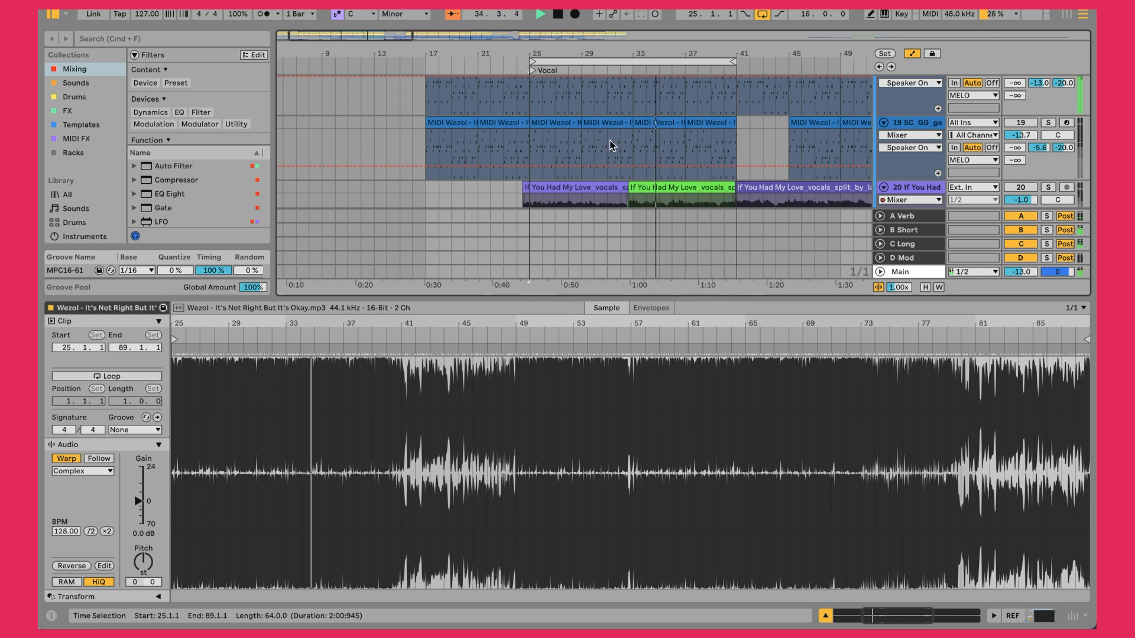
pyautogui.scroll(3, 609, 140)
pyautogui.click(573, 103)
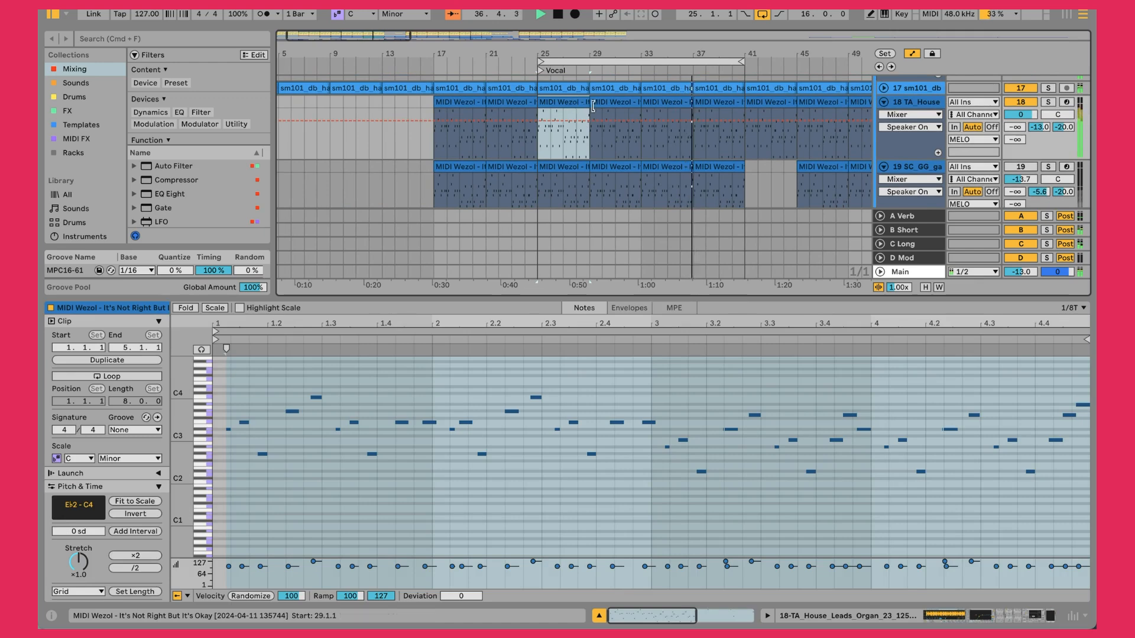
pyautogui.scroll(-3, 91, 532)
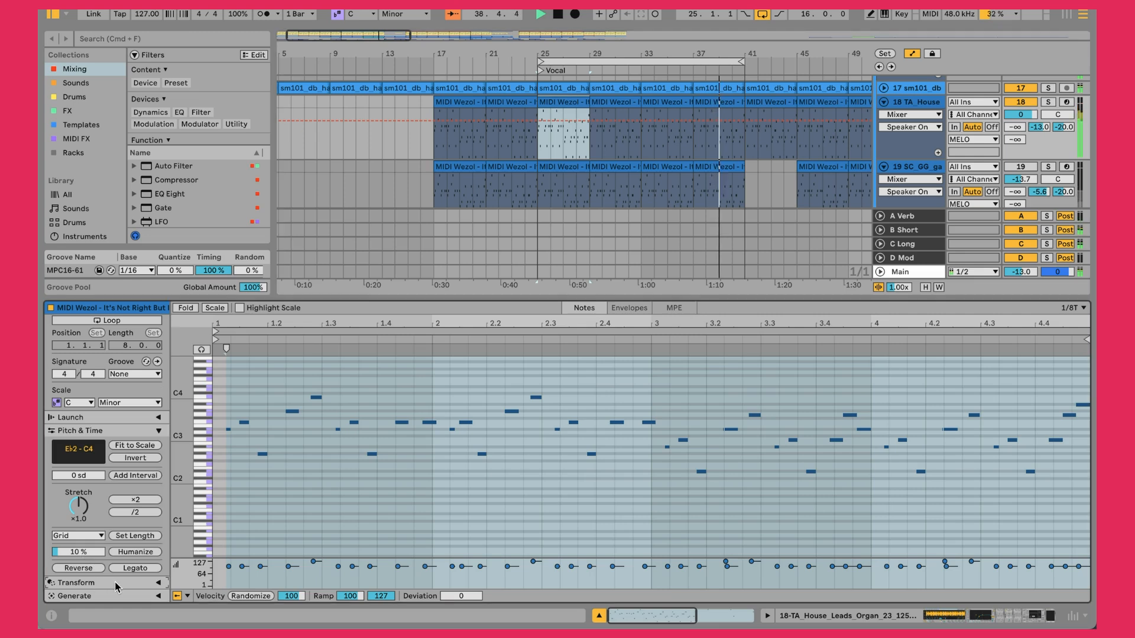
pyautogui.click(157, 583)
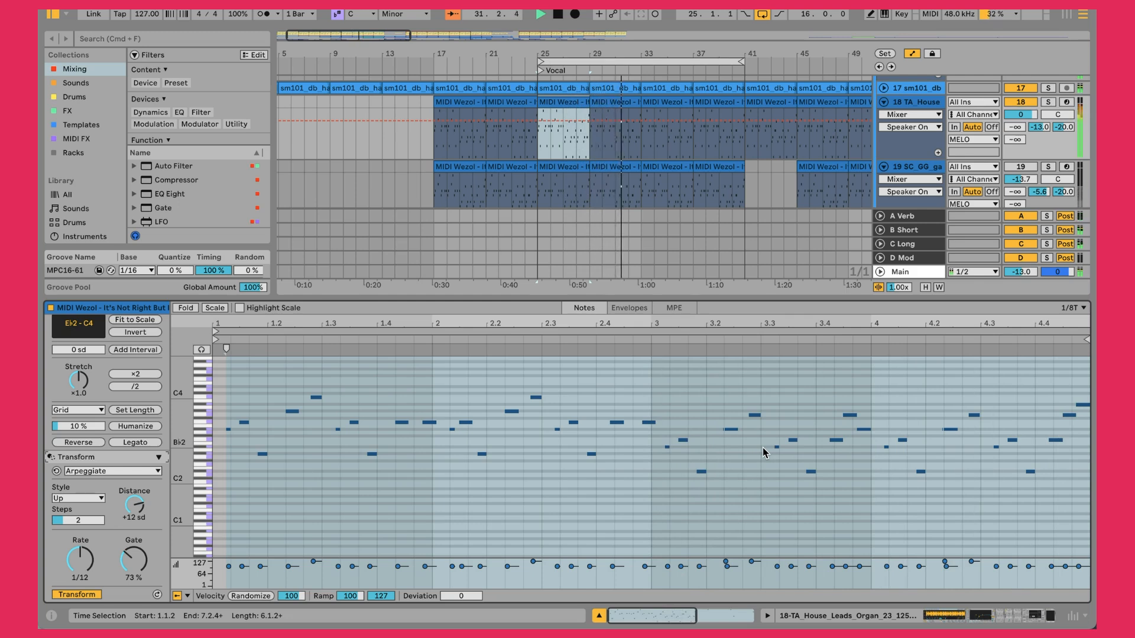
# - Display the sample waveform of the REF track's Wezol clip at bar 25 for comparison with the TA_House notes
pyautogui.click(600, 354)
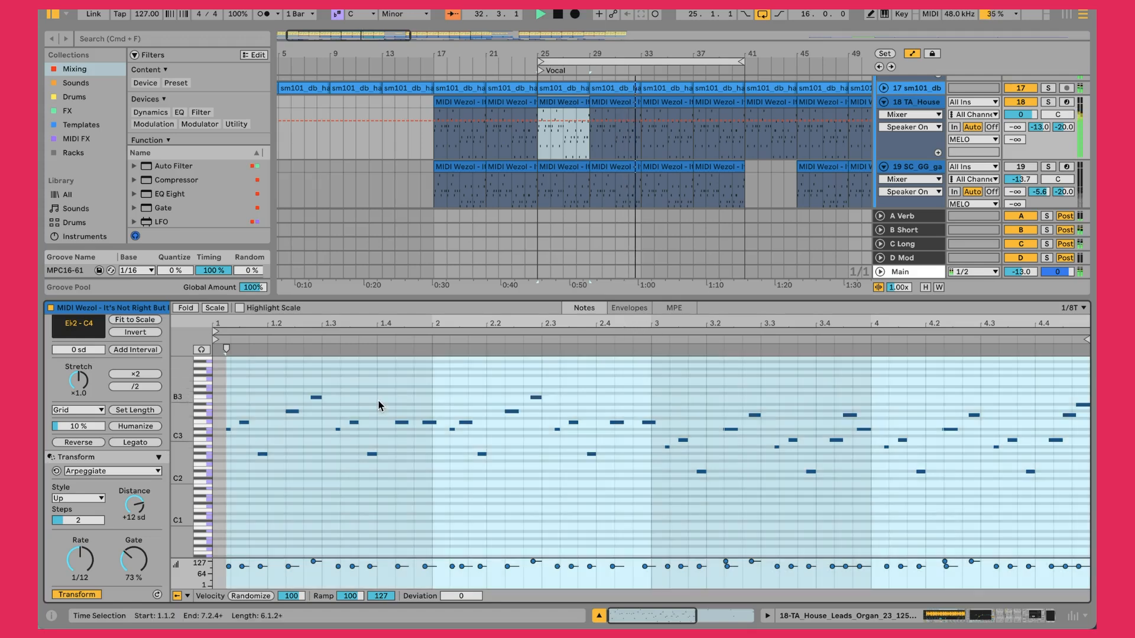
pyautogui.scroll(5, 594, 238)
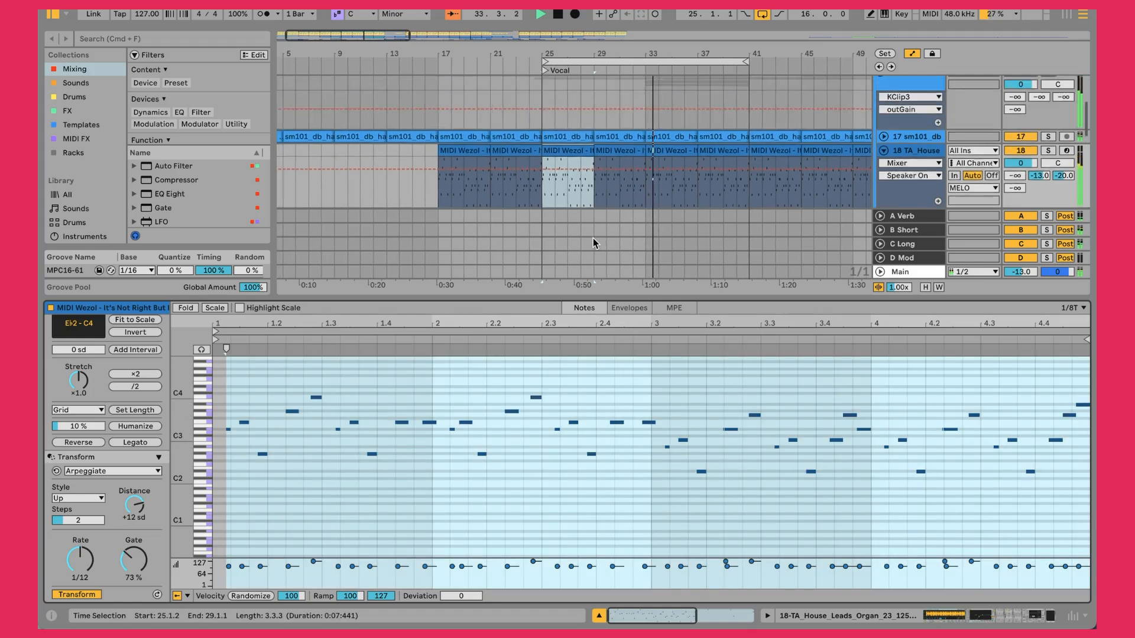
pyautogui.scroll(2, 594, 238)
pyautogui.click(570, 78)
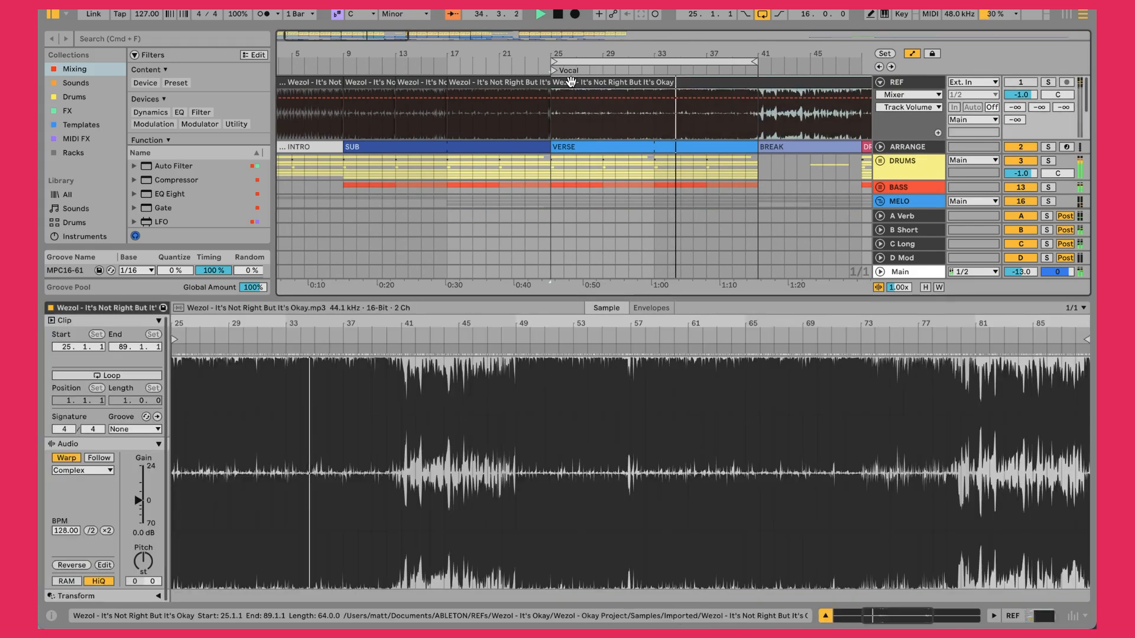
# - Show the TA_House clip at bar 25 in the note editor and place the insert mark at bar 2 with no notes selected
pyautogui.scroll(-2, 635, 201)
pyautogui.scroll(-3, 636, 195)
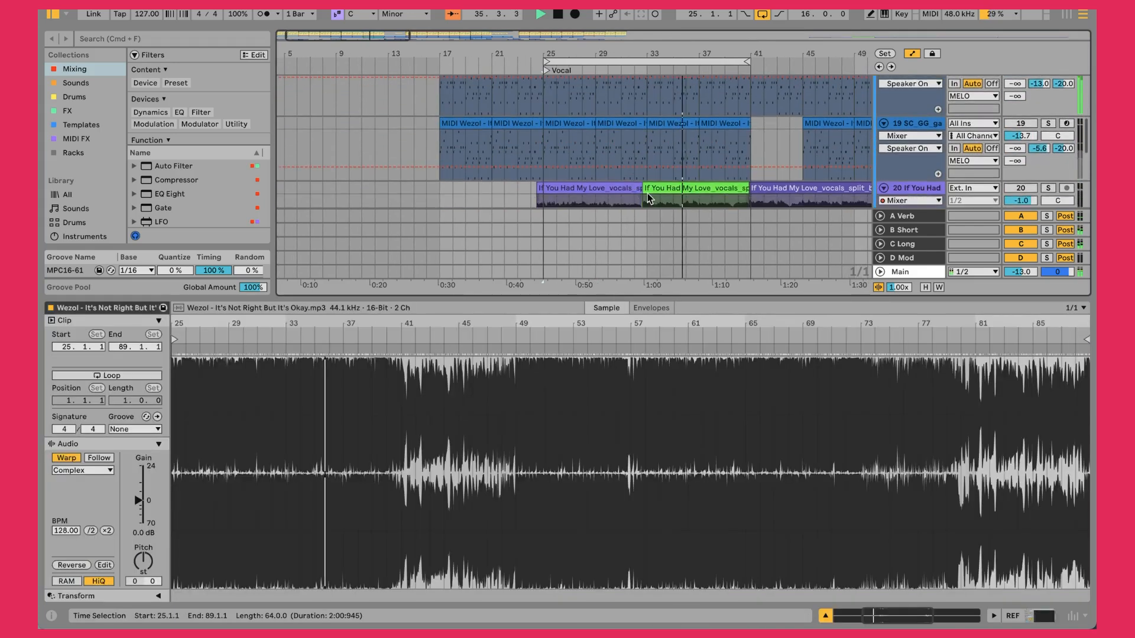
pyautogui.click(567, 128)
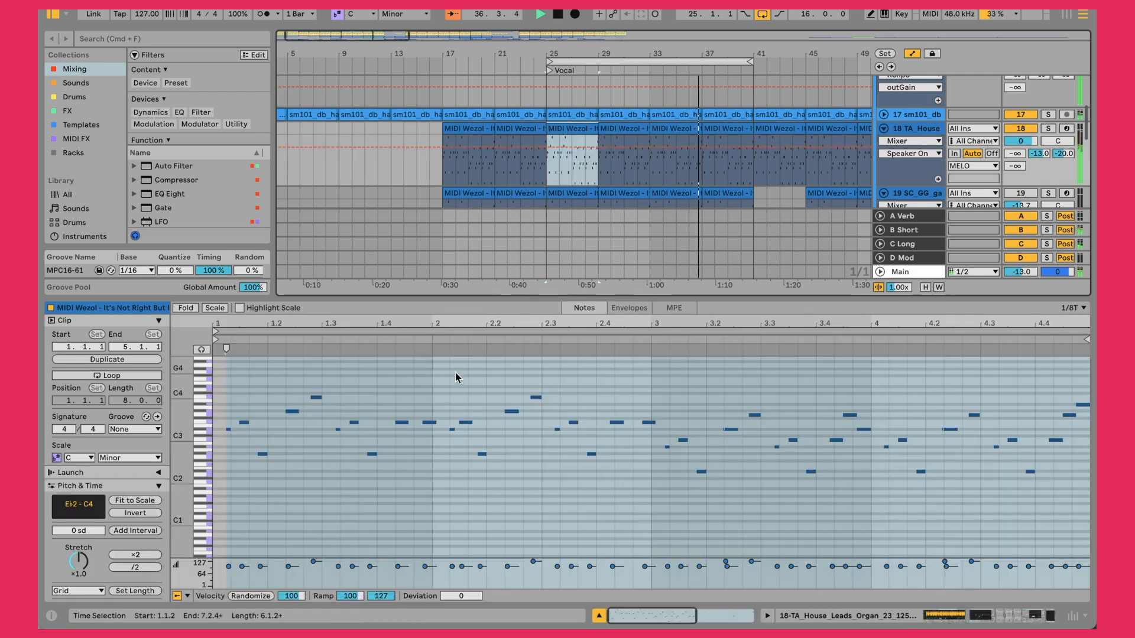
pyautogui.click(423, 377)
pyautogui.click(423, 375)
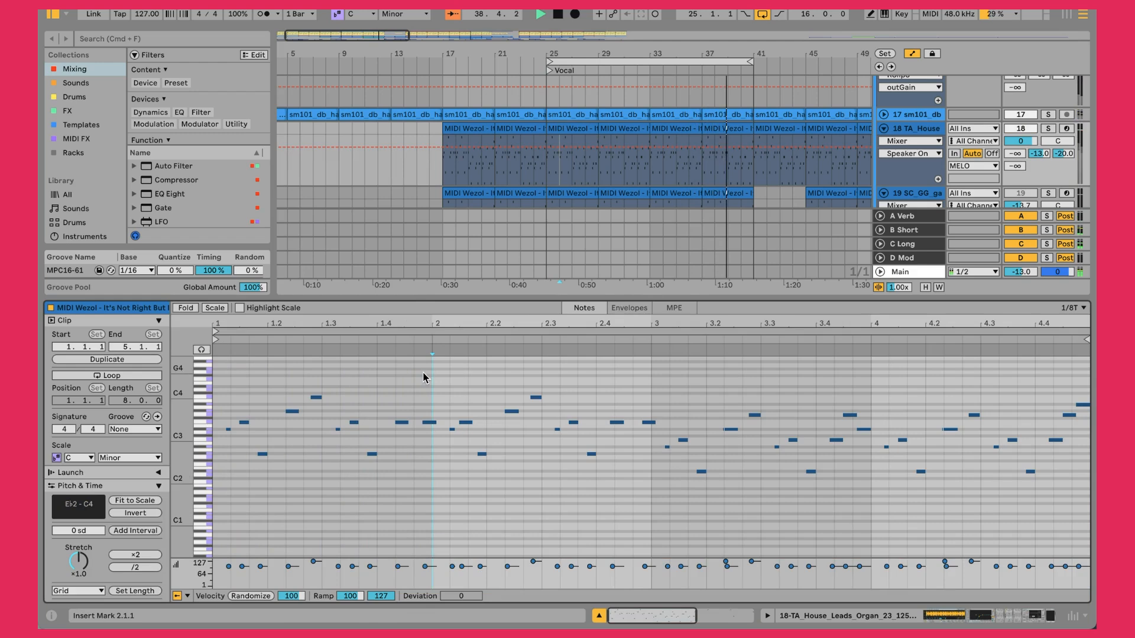
# - Audition the soloed REF track from bar 17, then turn its solo off
pyautogui.scroll(5, 431, 174)
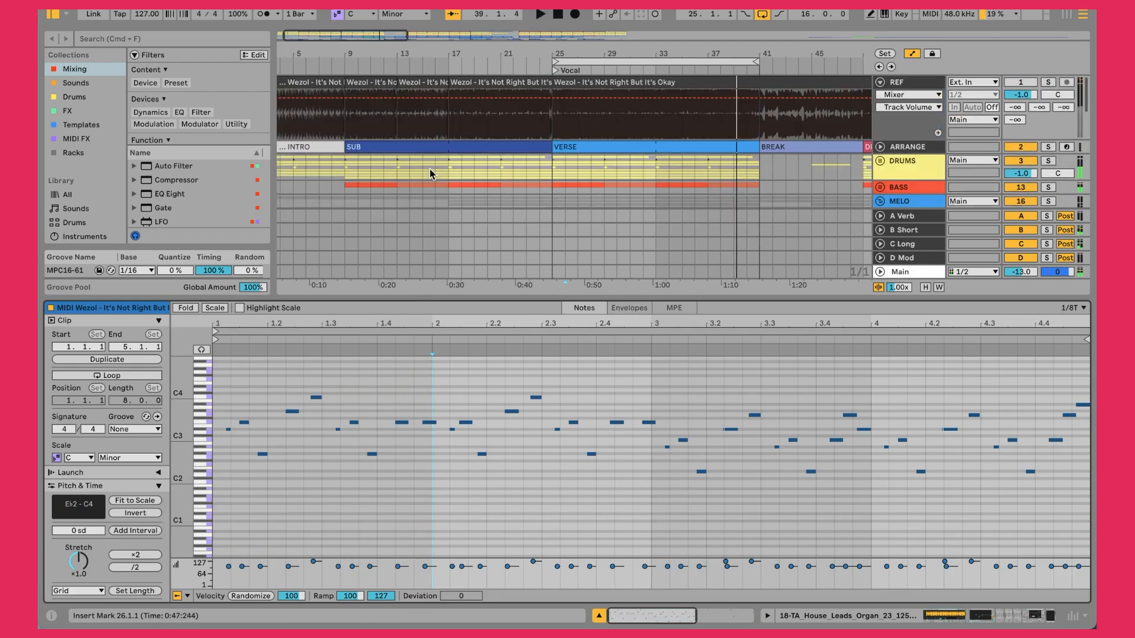
pyautogui.click(392, 142)
pyautogui.click(450, 180)
pyautogui.press('space')
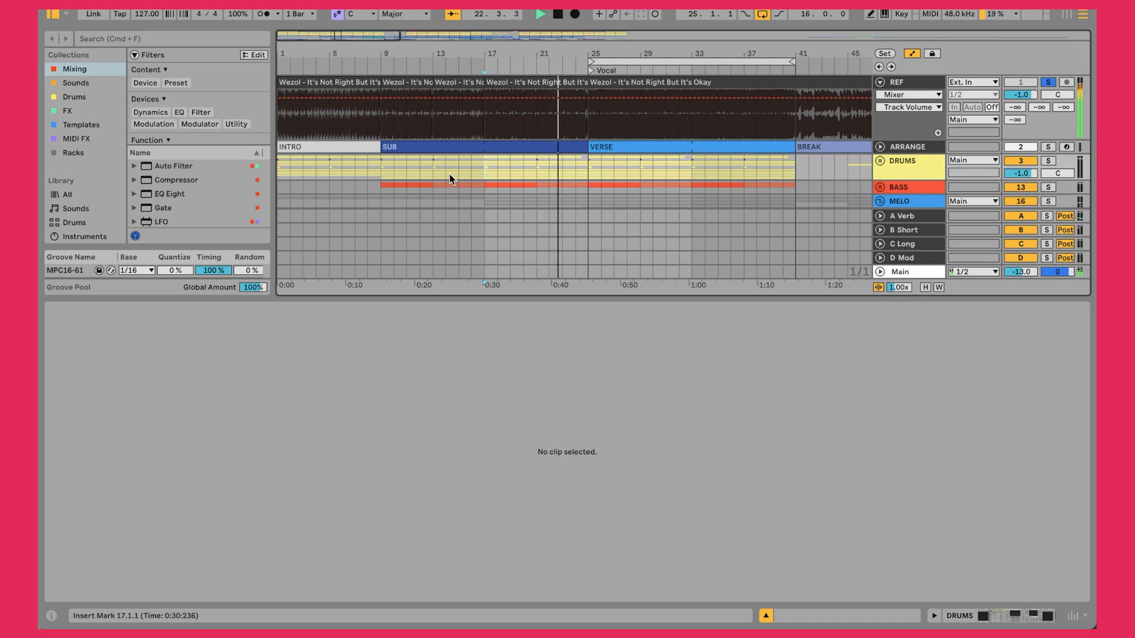
pyautogui.press('s')
# - Examine the notes of the TA_House clip at bar 25, selecting all of them and clearing the selection
pyautogui.scroll(-15, 645, 147)
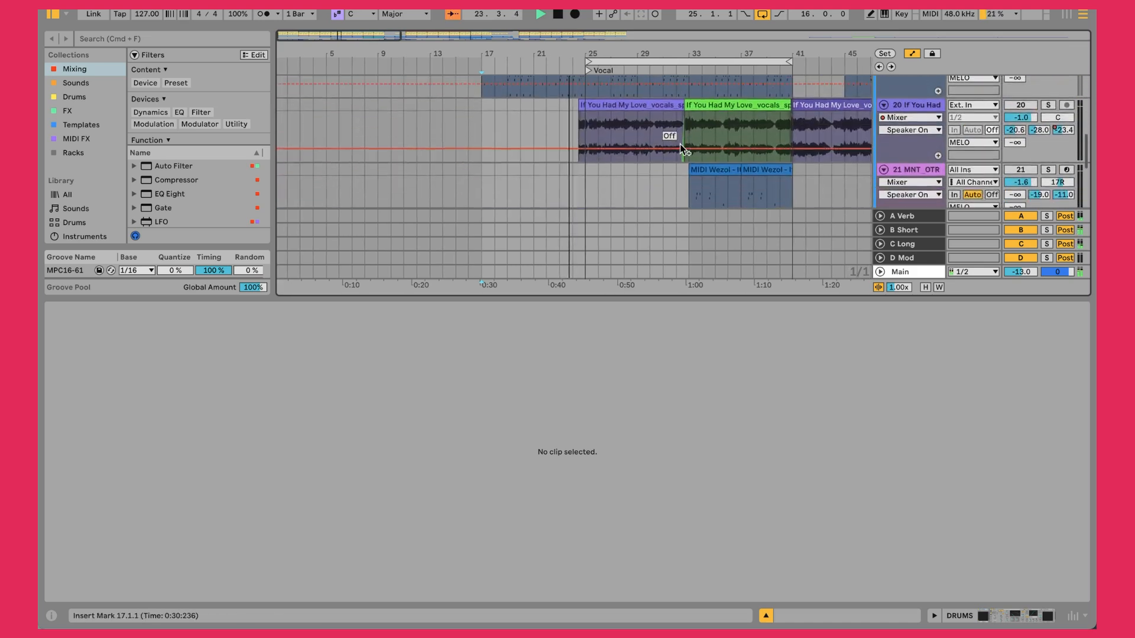
pyautogui.scroll(3, 643, 129)
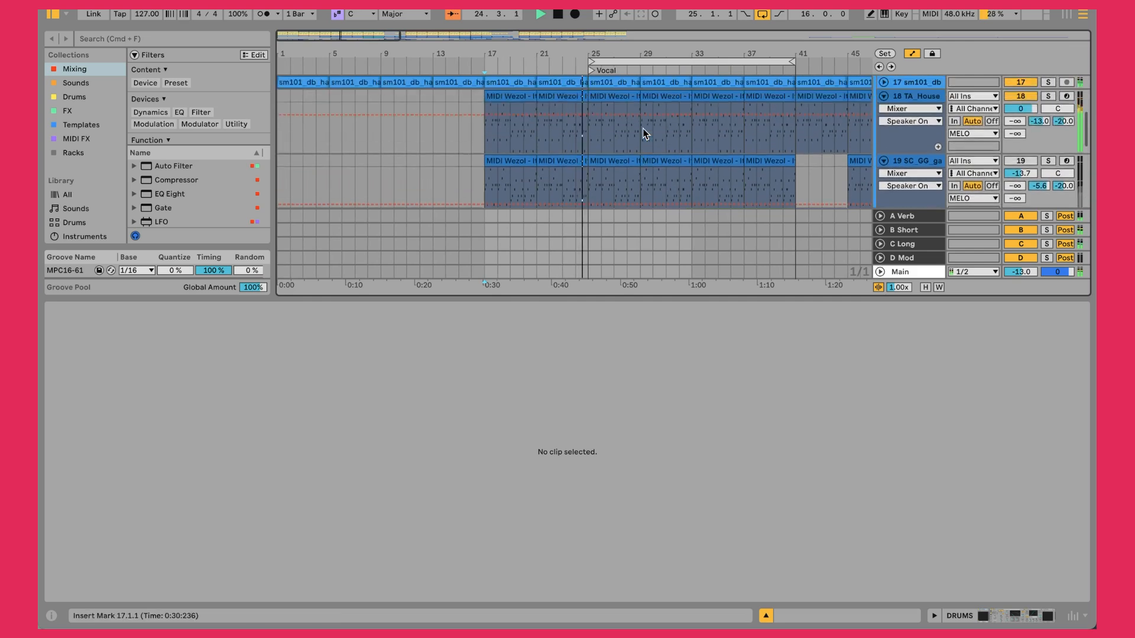
pyautogui.click(615, 97)
pyautogui.click(408, 403)
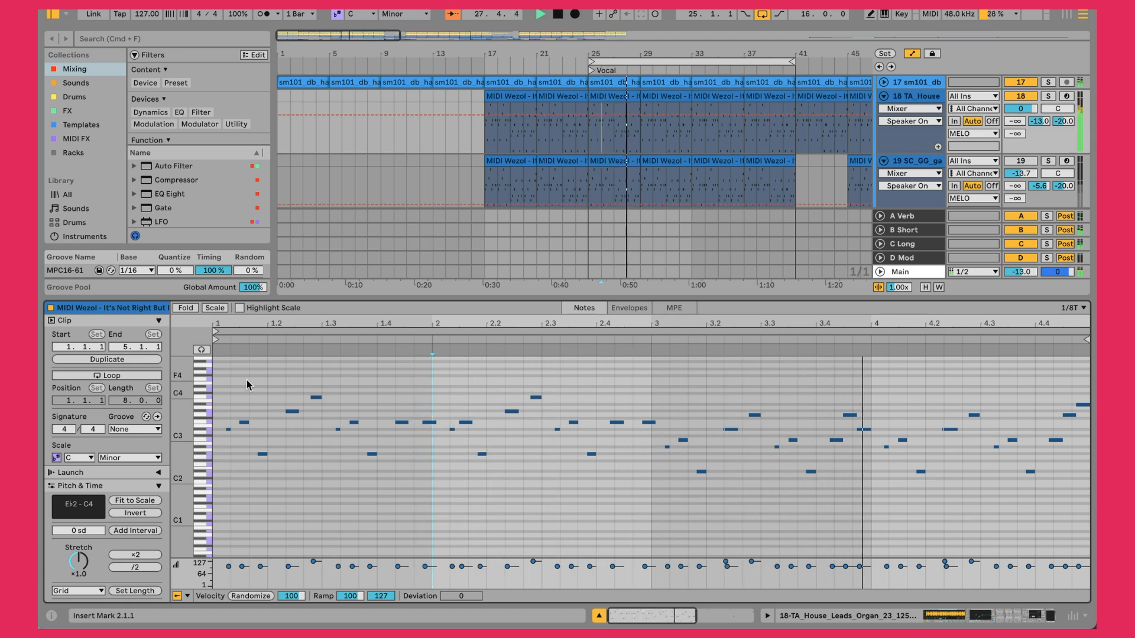
pyautogui.moveTo(220, 378); pyautogui.dragTo(1094, 534)
pyautogui.click(998, 530)
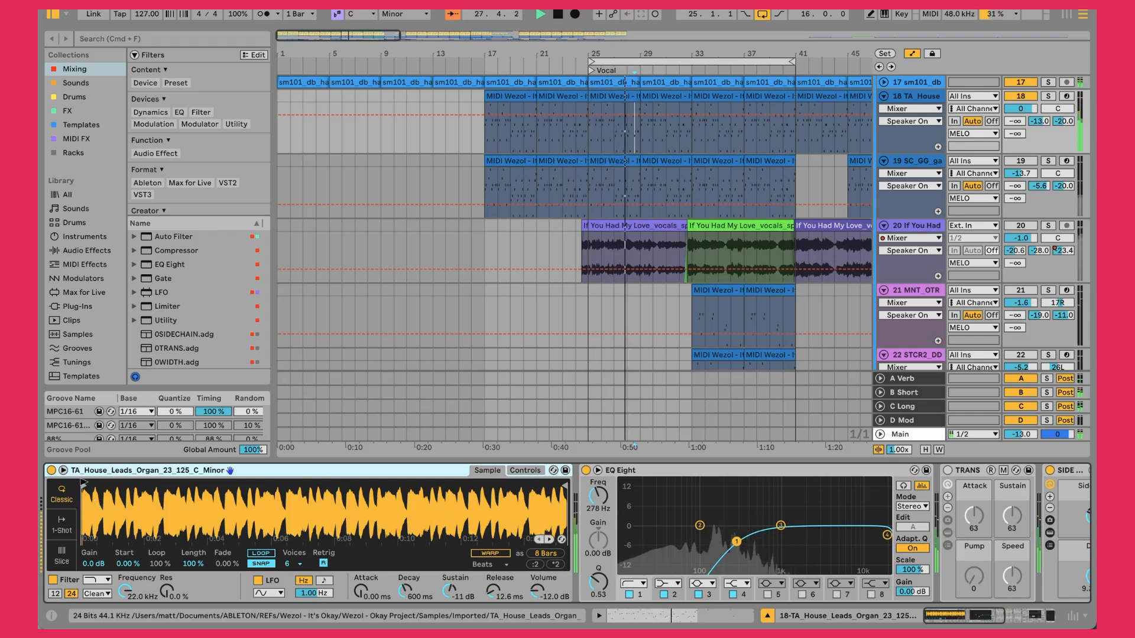
# - Zoom into and back out of the TA_House organ sample's waveform, then show the notes of its clip at bar 29
pyautogui.moveTo(126, 516); pyautogui.dragTo(127, 568)
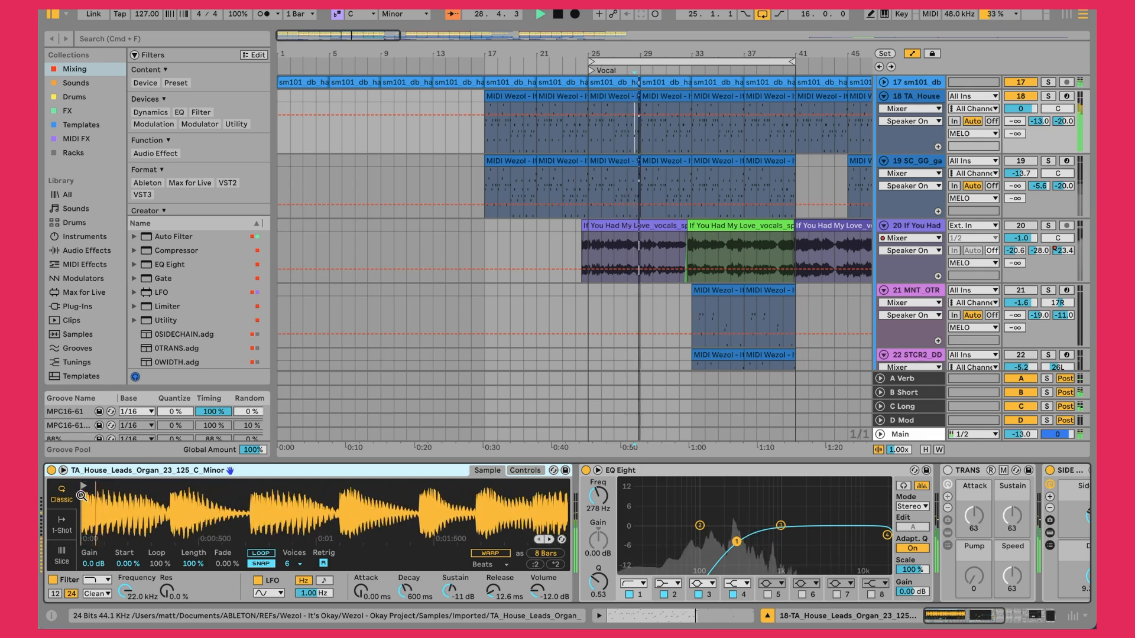
pyautogui.moveTo(126, 515); pyautogui.dragTo(127, 475)
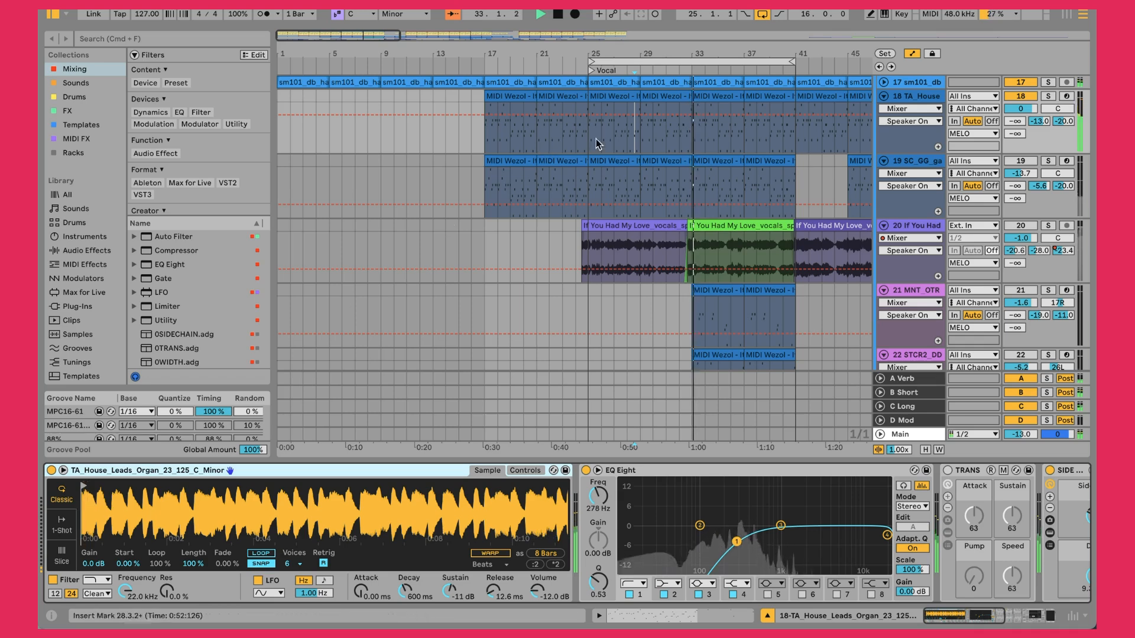
pyautogui.click(680, 90)
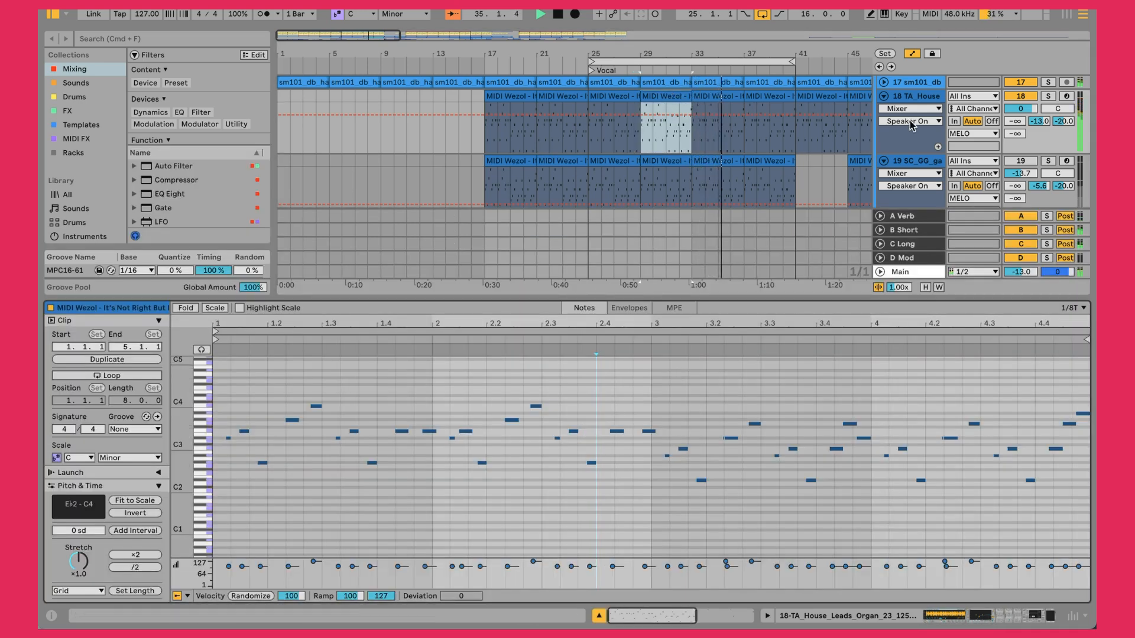
# - Show the TA_House track's device chain and look through it from the organ sampler to the Shifter
pyautogui.click(915, 99)
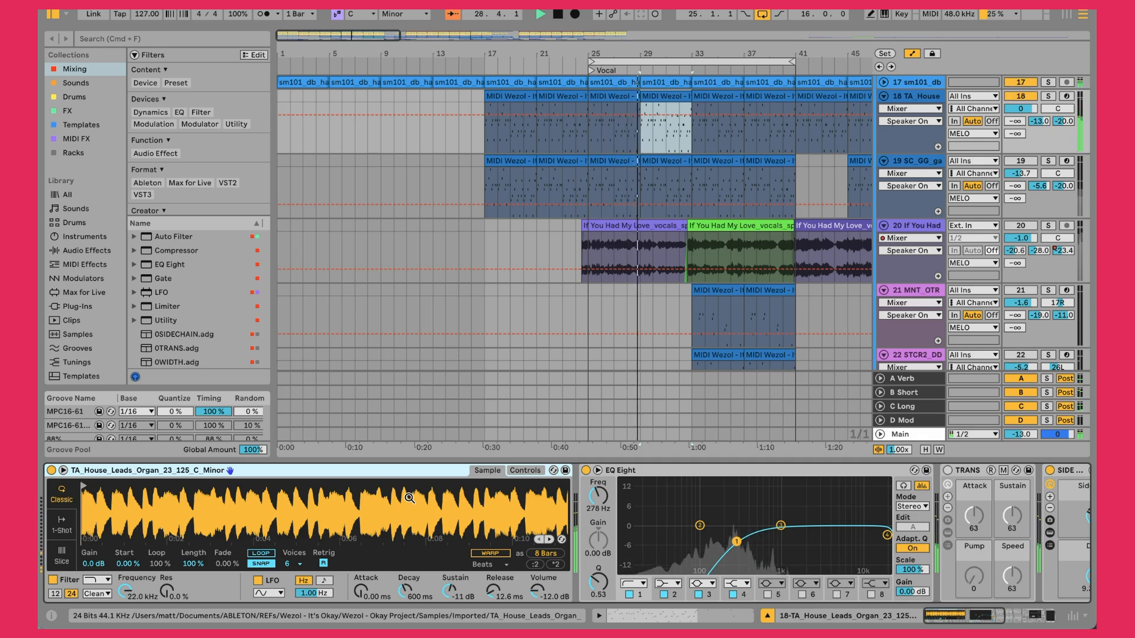
pyautogui.hscroll(5, 409, 498)
pyautogui.hscroll(2, 634, 523)
pyautogui.hscroll(14, 633, 524)
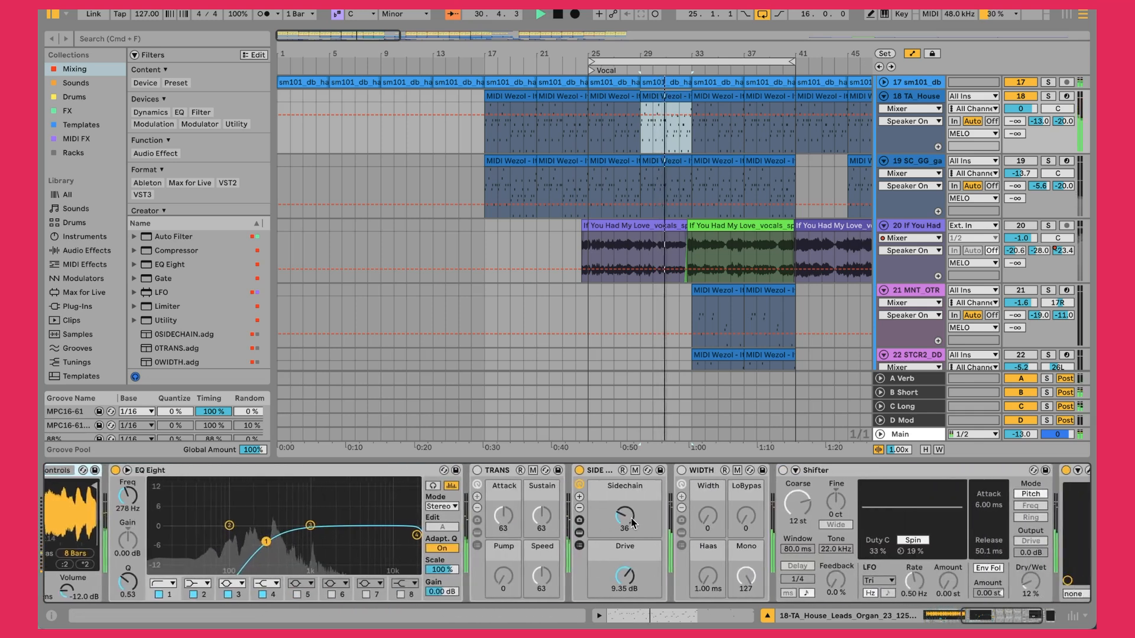
# - Examine the EQ Eight, TRANS and SIDE + SAT devices in the TA_House chain
pyautogui.hscroll(-4, 334, 503)
pyautogui.click(334, 479)
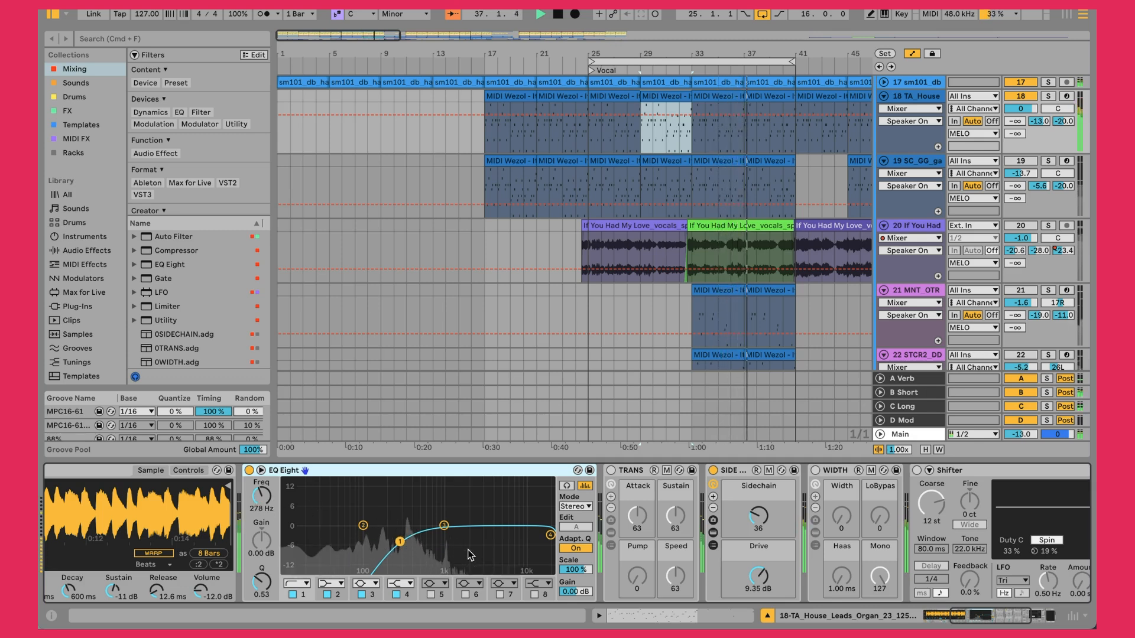
pyautogui.click(630, 476)
pyautogui.hscroll(3, 650, 508)
pyautogui.click(668, 516)
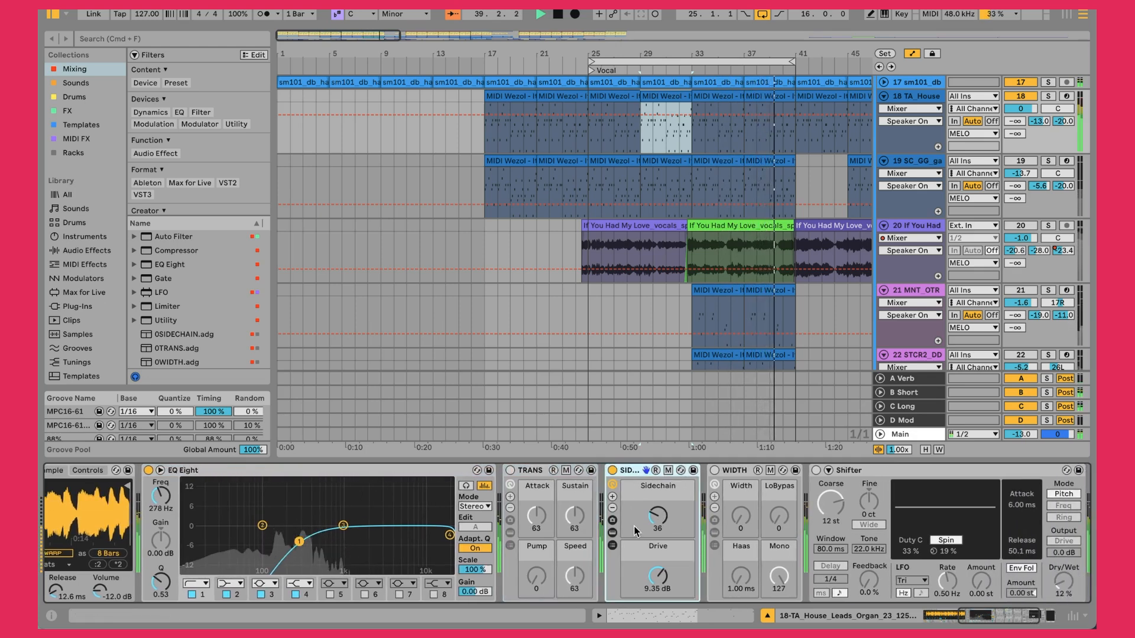
# - Expand the SIDE + SAT rack to examine its Utility, Shaper and Saturator, then collapse the rack
pyautogui.click(613, 533)
pyautogui.hscroll(6, 680, 517)
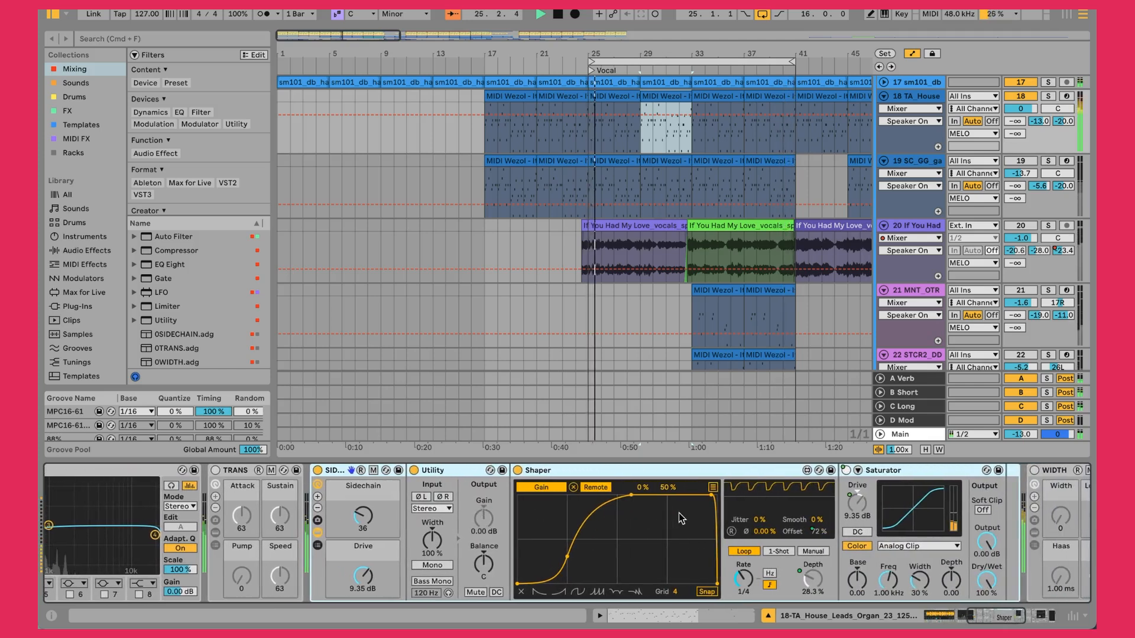
pyautogui.hscroll(2, 679, 513)
pyautogui.hscroll(1, 679, 516)
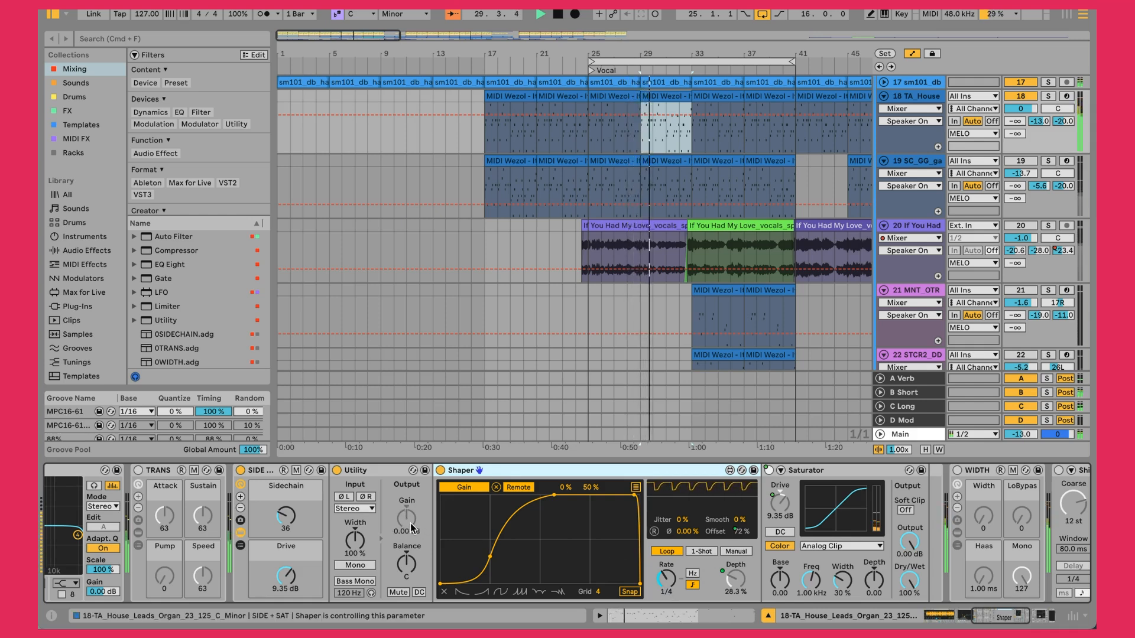
pyautogui.click(240, 532)
# - Set the SIDE + SAT rack's Sidechain macro to 33 and check the devices inside the rack
pyautogui.click(285, 517)
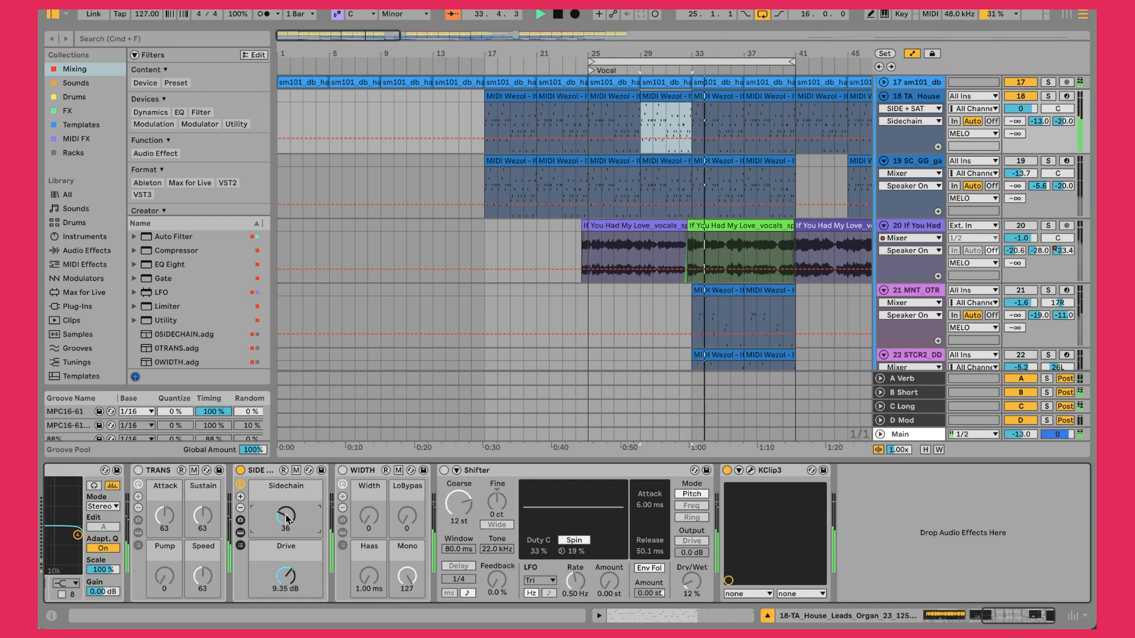
pyautogui.moveTo(286, 516); pyautogui.dragTo(286, 513)
pyautogui.hscroll(-6, 286, 512)
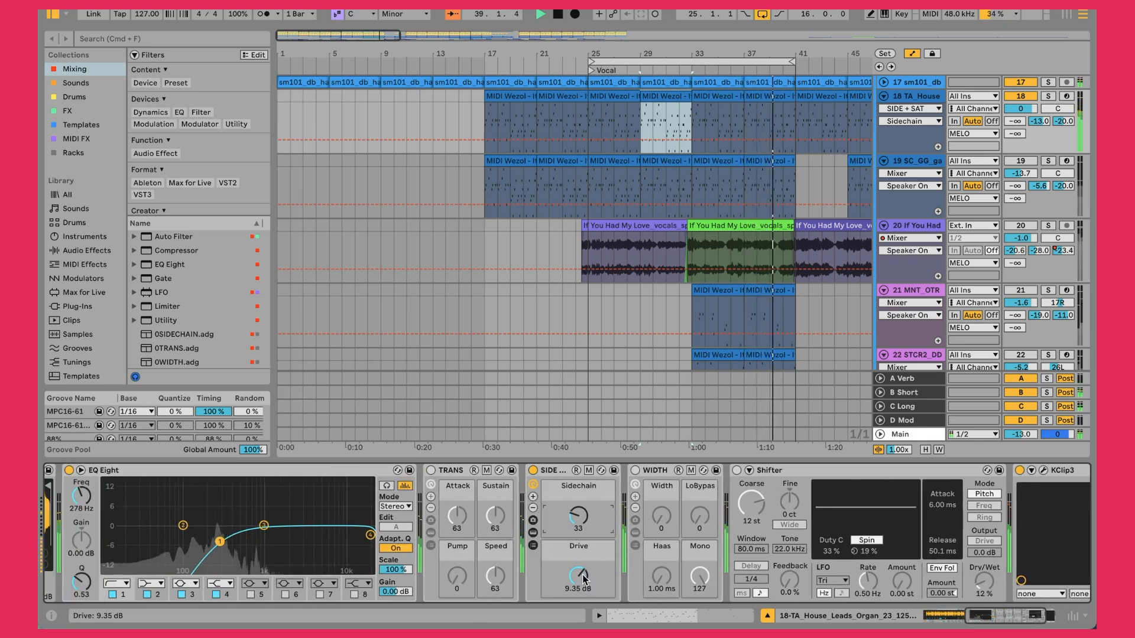
pyautogui.click(533, 546)
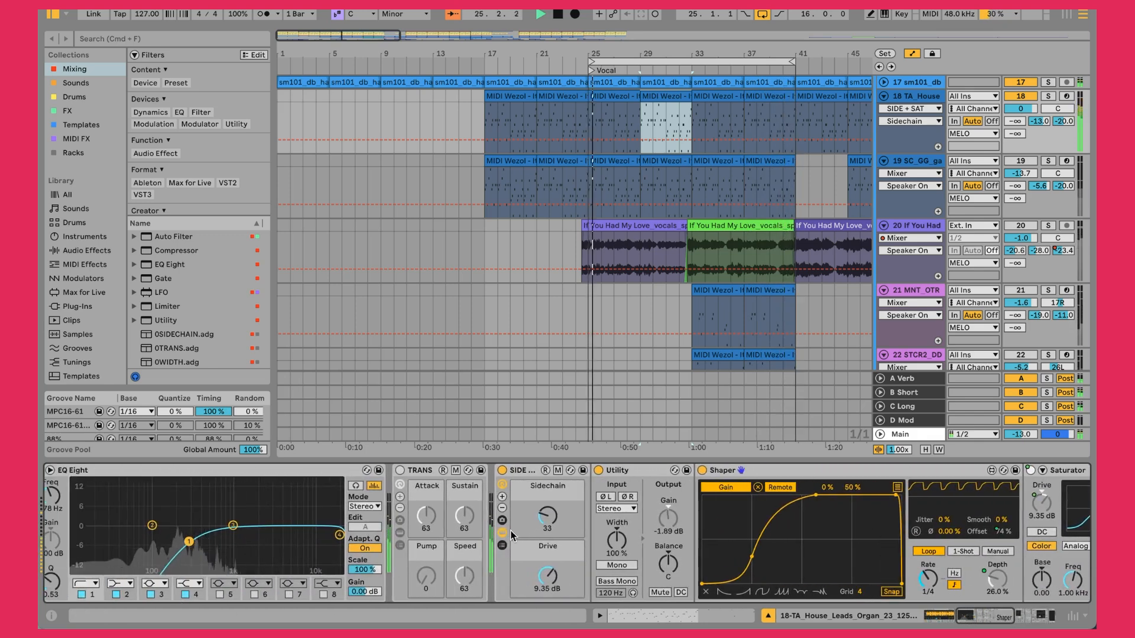
pyautogui.click(502, 545)
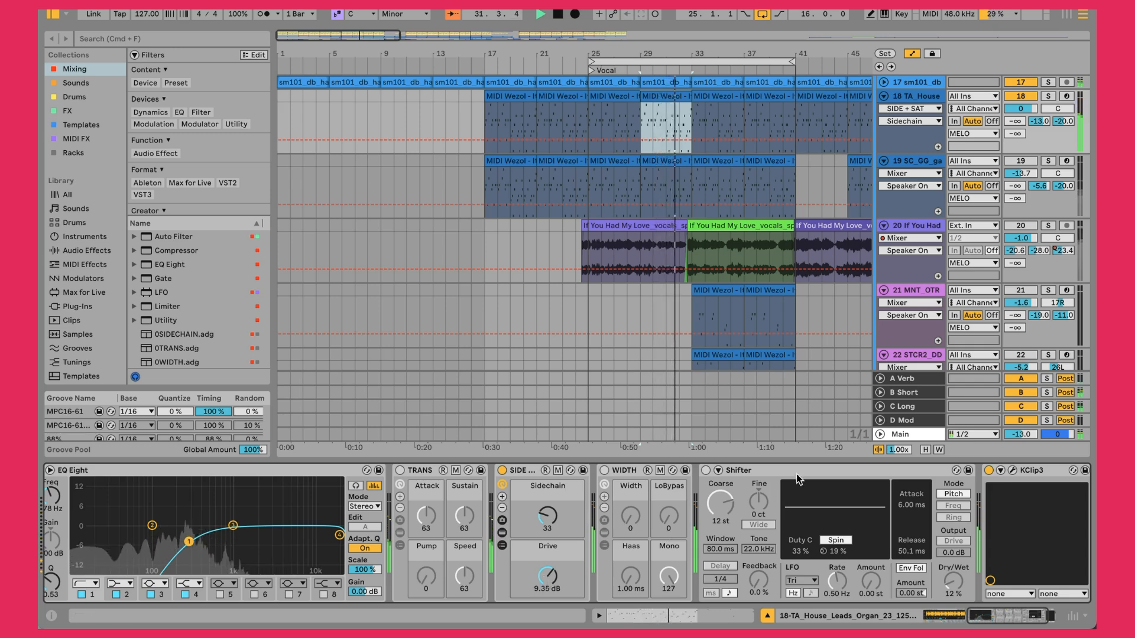
# - Select the TA_House track's Shifter, then view the KClip 3 plug-in's settings and close its window
pyautogui.click(842, 468)
pyautogui.click(931, 470)
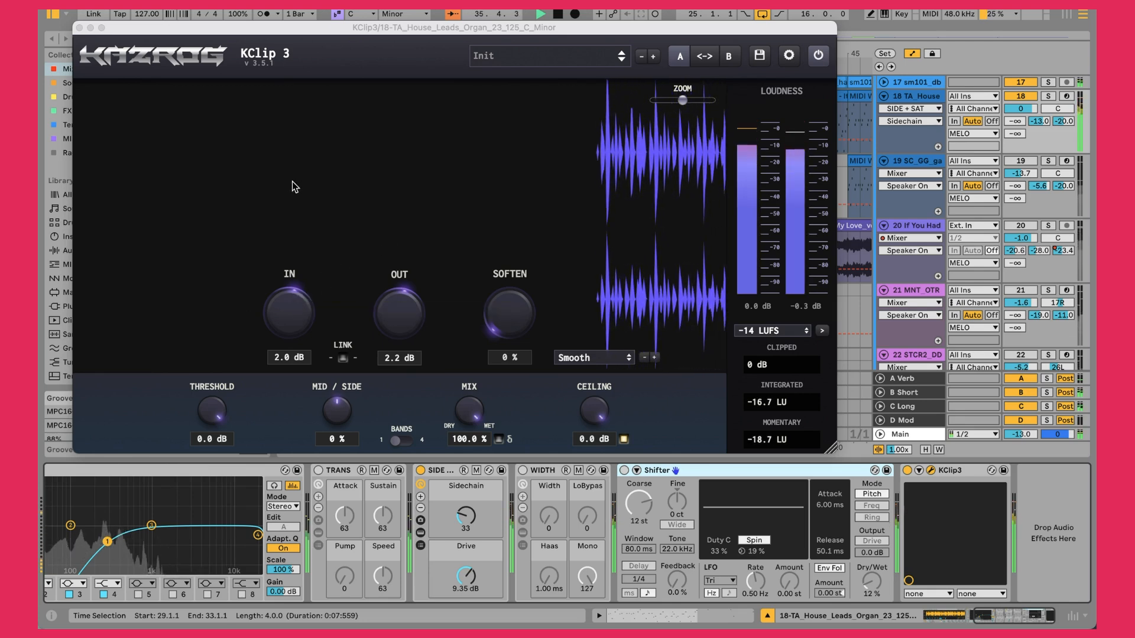
pyautogui.click(80, 28)
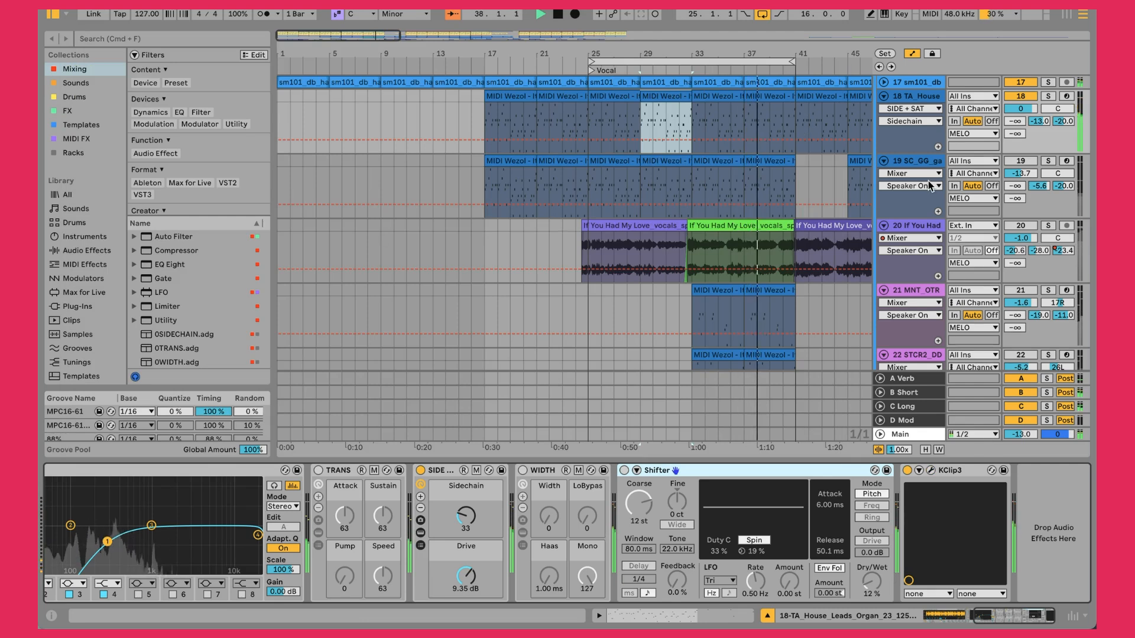
# - Activate the SC_GG_gayageum track and audition it briefly in solo
pyautogui.scroll(2, 940, 189)
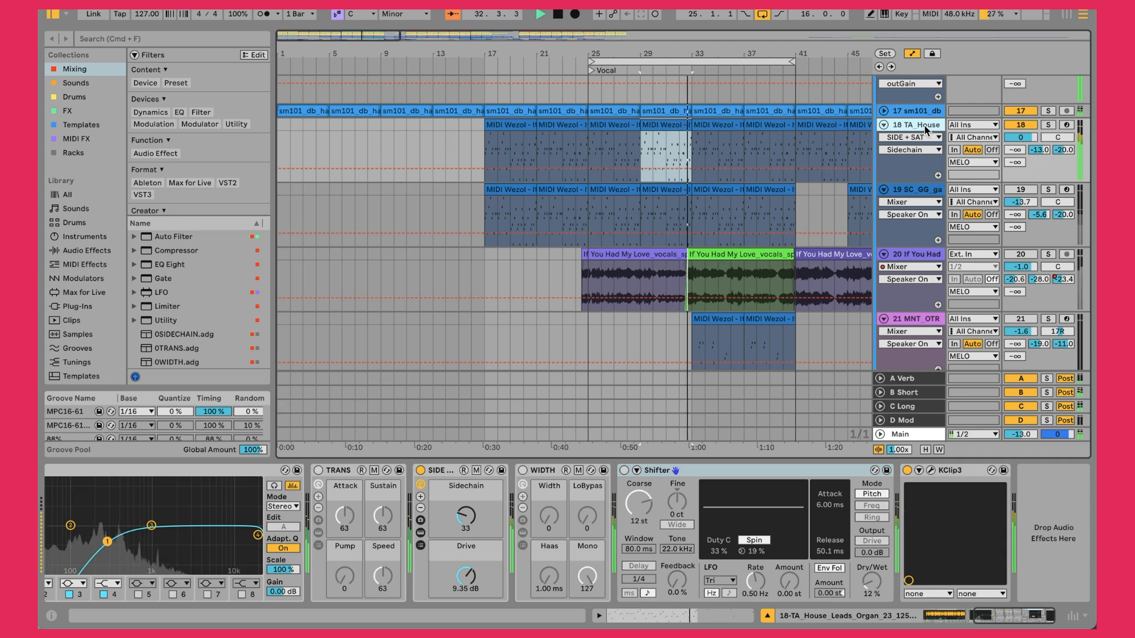
pyautogui.click(925, 191)
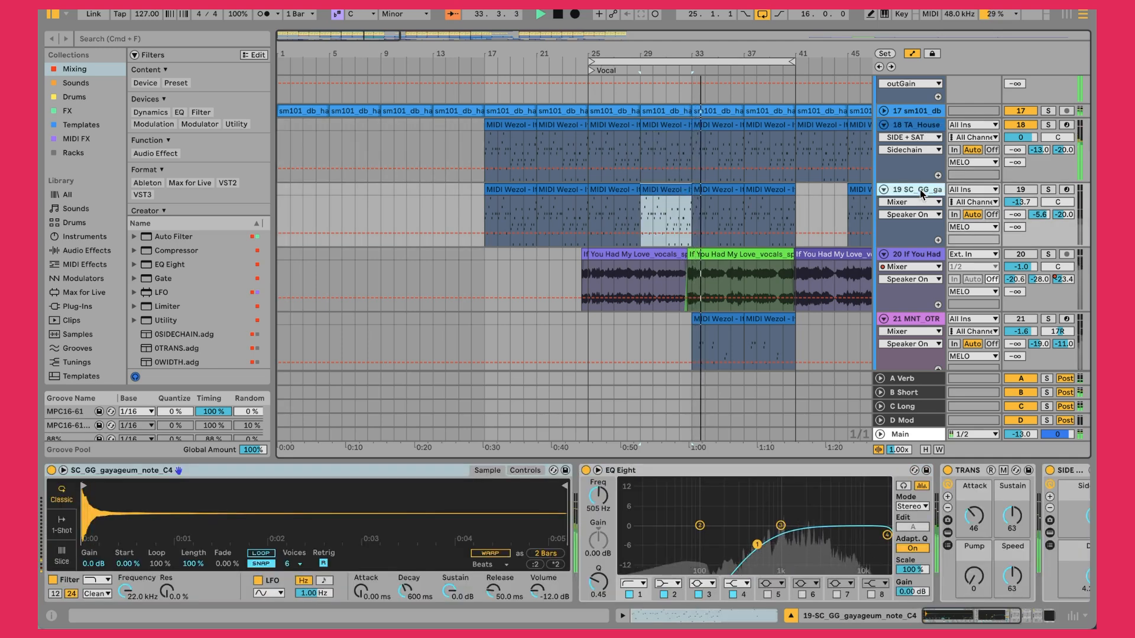
pyautogui.click(1021, 190)
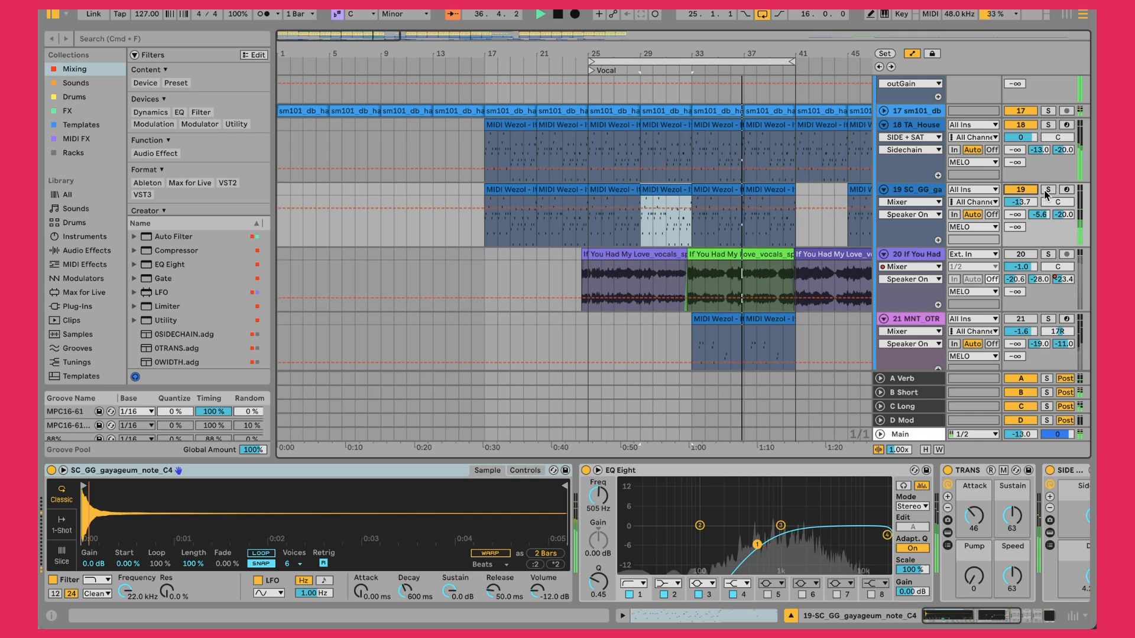
pyautogui.click(1047, 191)
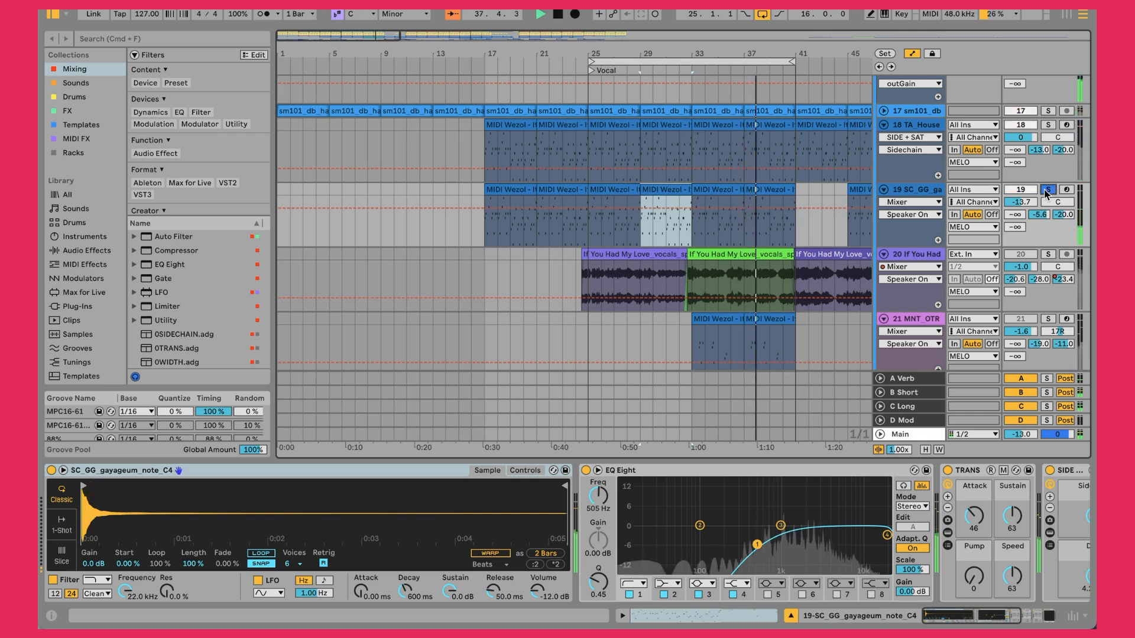
pyautogui.click(1047, 190)
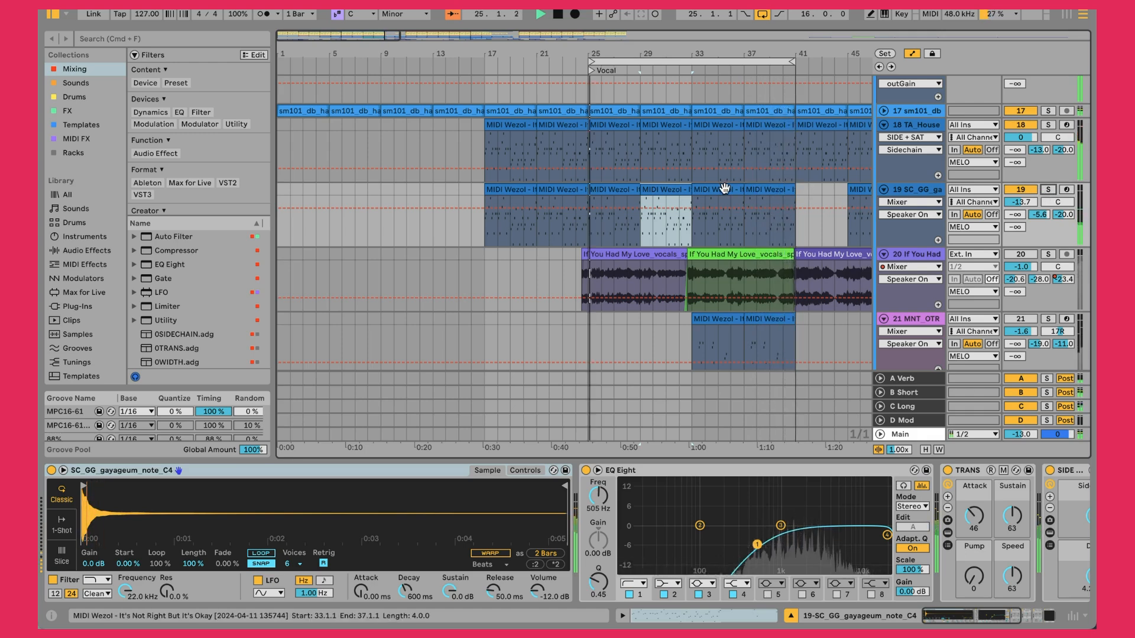
# - Compare the notes of the TA_House and SC_GG_gayageum clips at bar 25 in the note editor
pyautogui.doubleClick(615, 124)
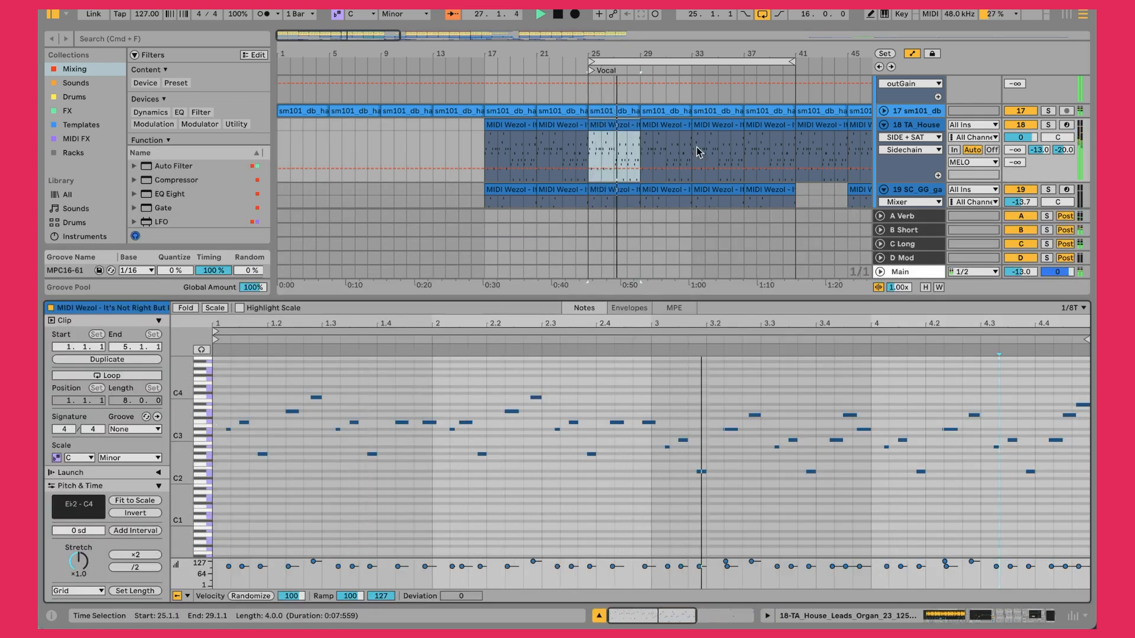
pyautogui.click(625, 189)
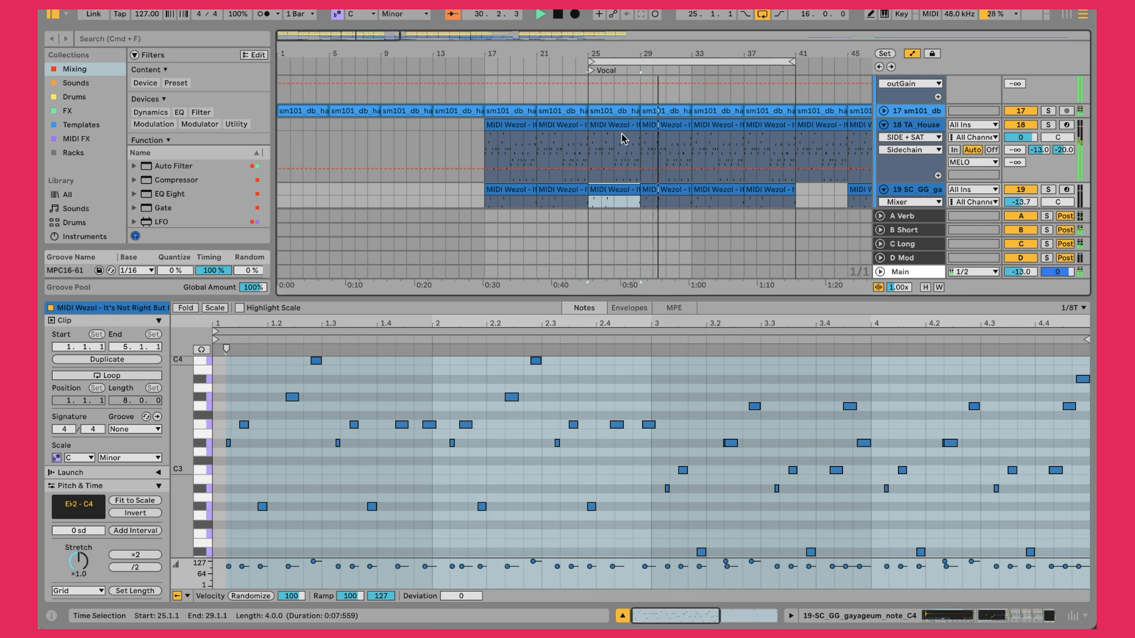
pyautogui.scroll(-2, 621, 136)
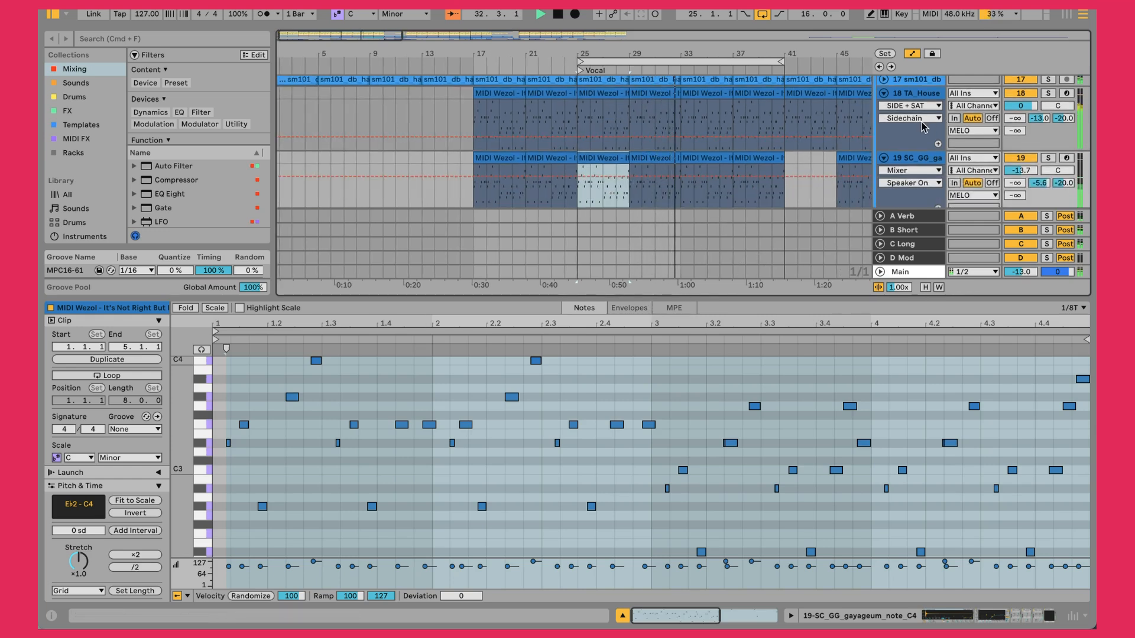
# - Audition the SC_GG_gayageum track in solo and inspect its sample and EQ Eight settings
pyautogui.click(926, 163)
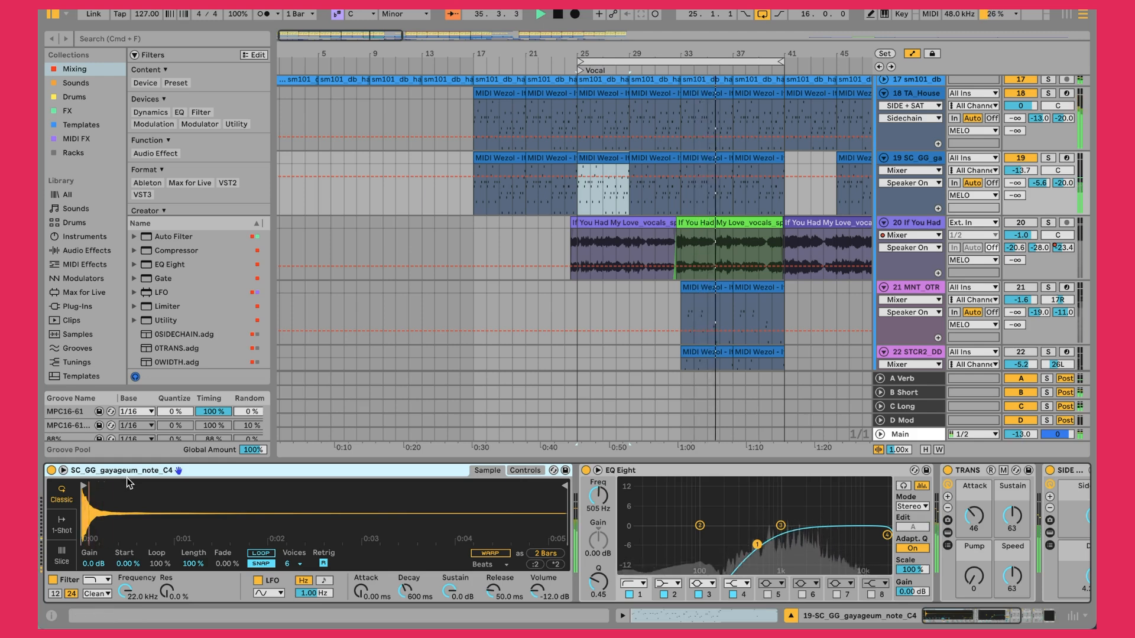
pyautogui.click(1049, 158)
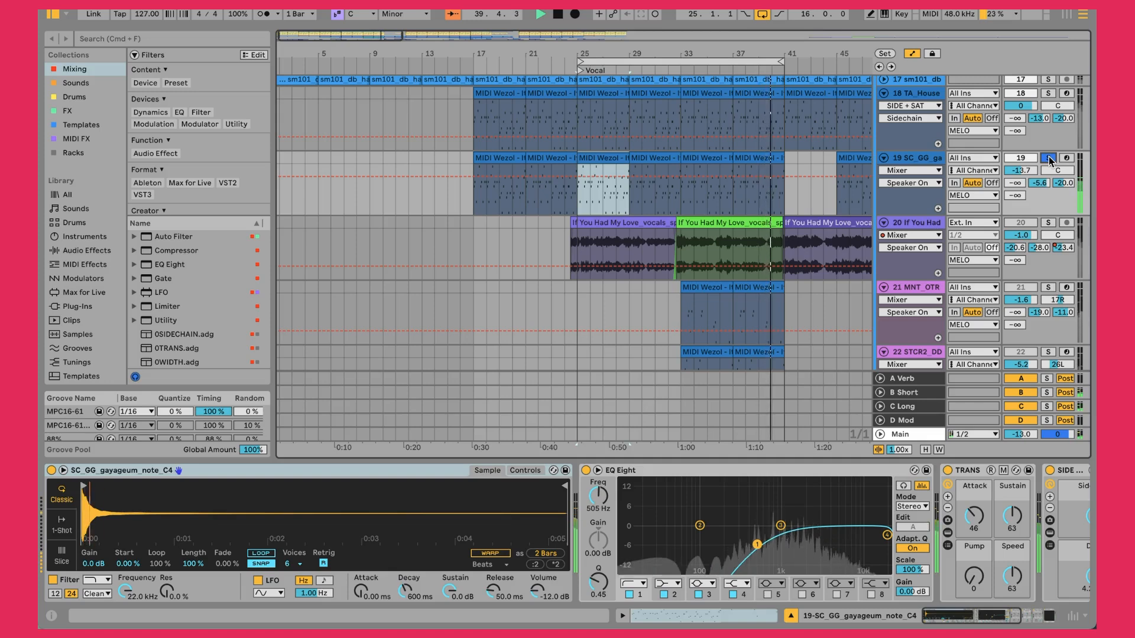
pyautogui.click(1049, 158)
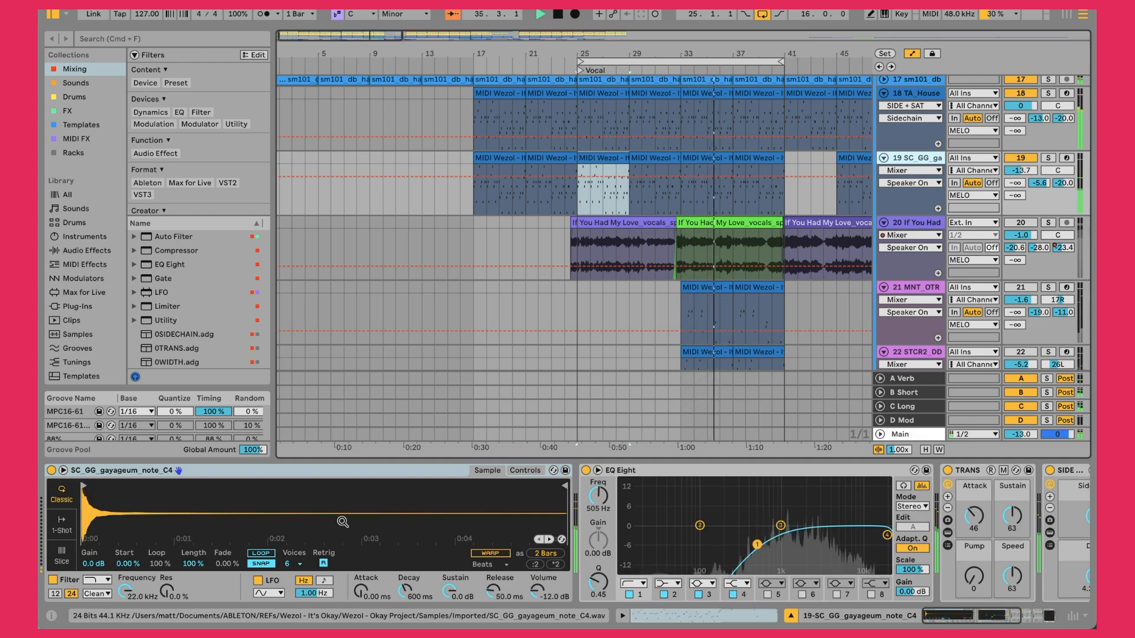
pyautogui.hscroll(8, 342, 522)
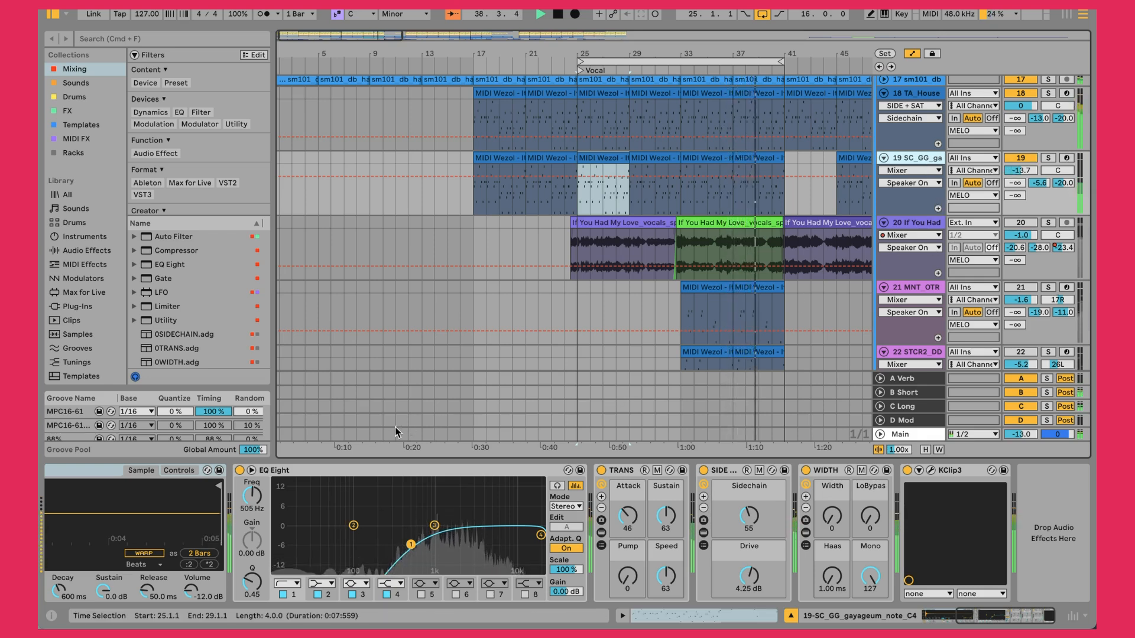
pyautogui.click(338, 470)
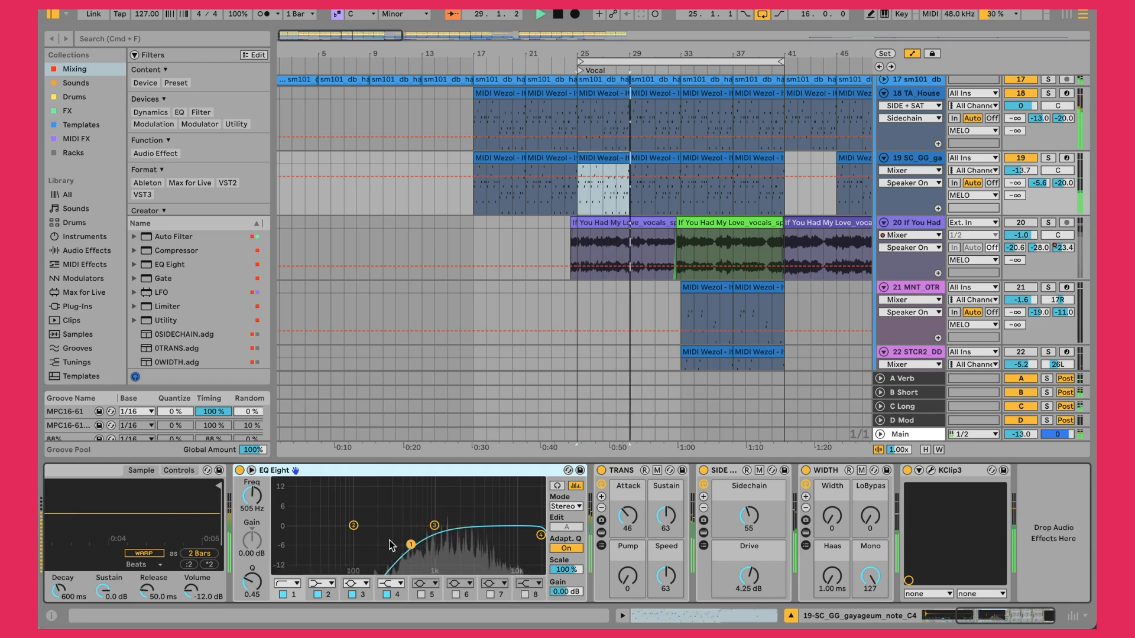
# - Unfold the gayageum track's TRANS rack, view the kHs Transient Shaper settings and close the plug-in window
pyautogui.click(623, 475)
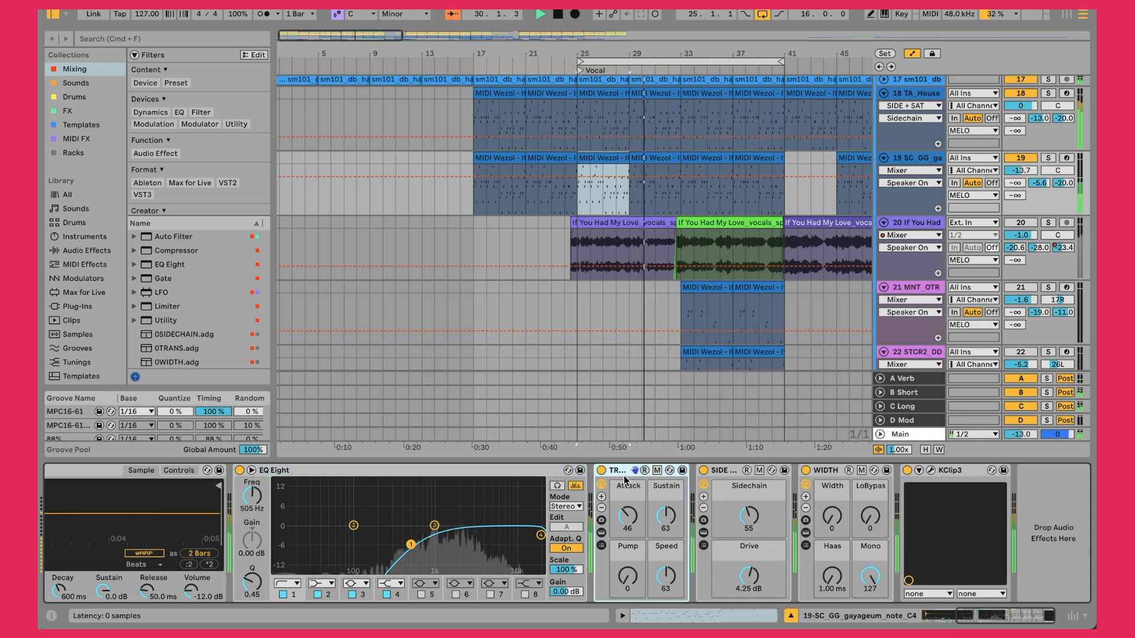
pyautogui.click(603, 532)
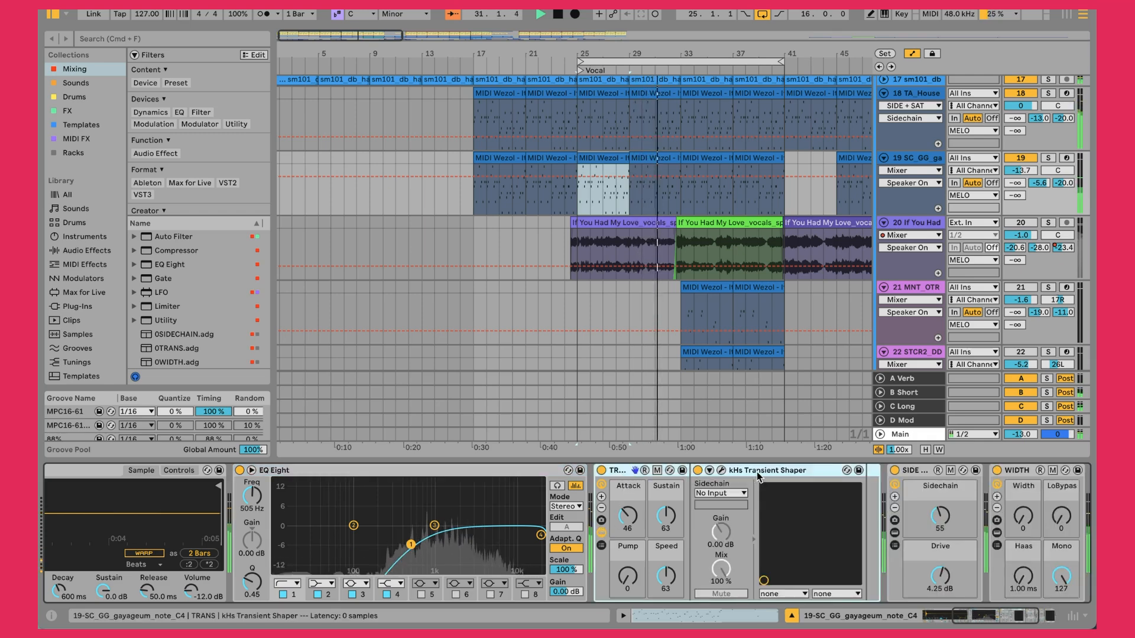
pyautogui.click(723, 470)
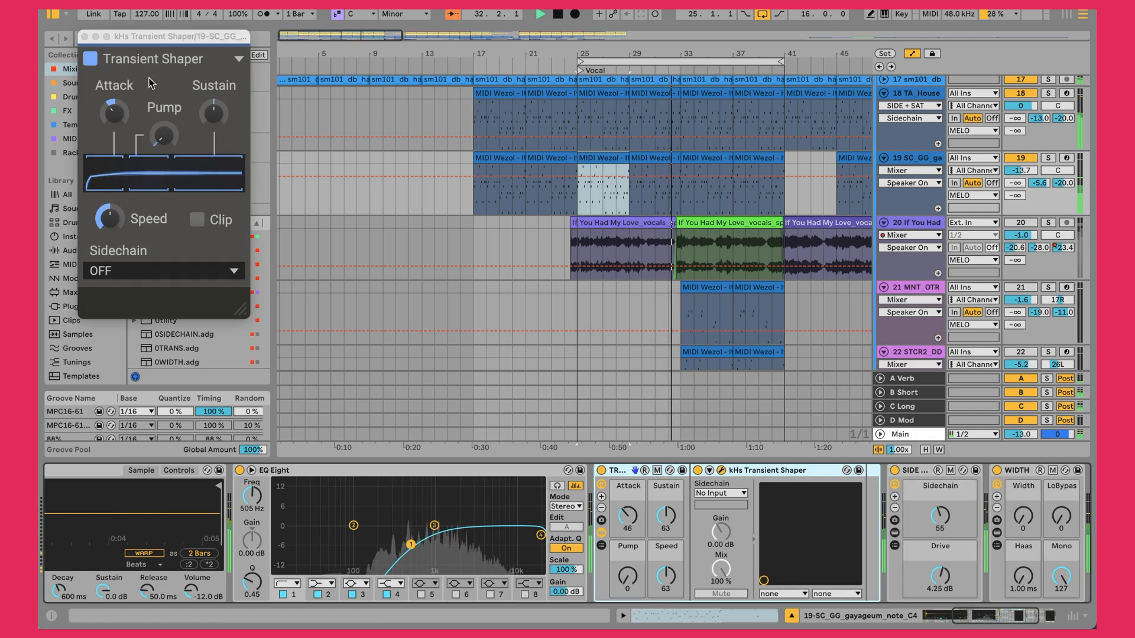
pyautogui.click(84, 37)
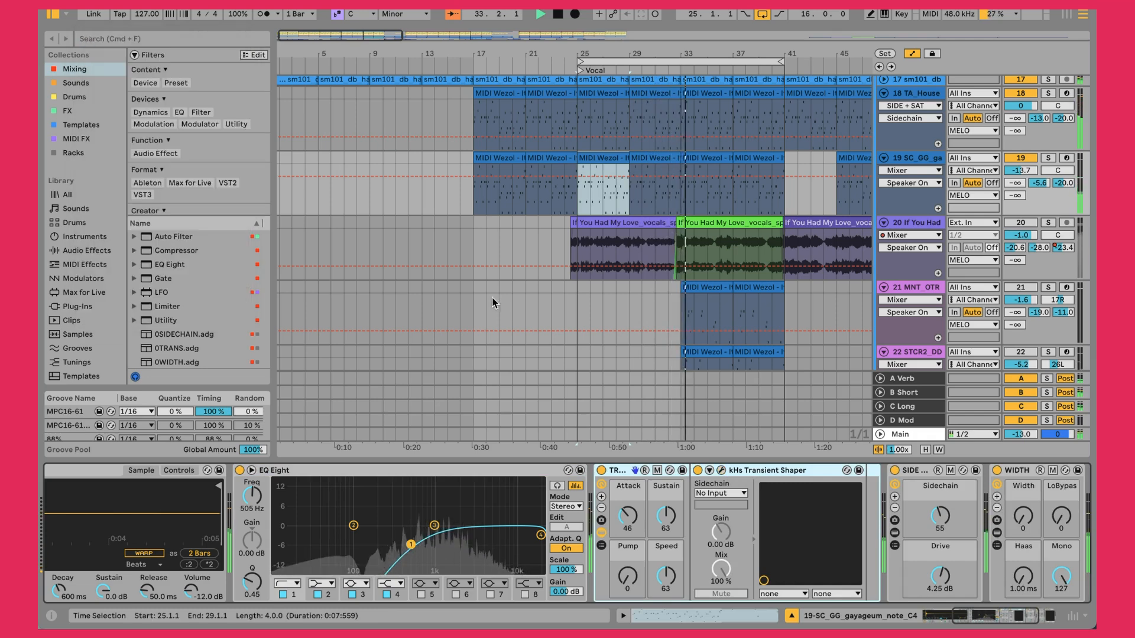
# - Try the TRANS rack's Attack macro at its default of 63, undo the change and fold the rack's devices
pyautogui.doubleClick(633, 520)
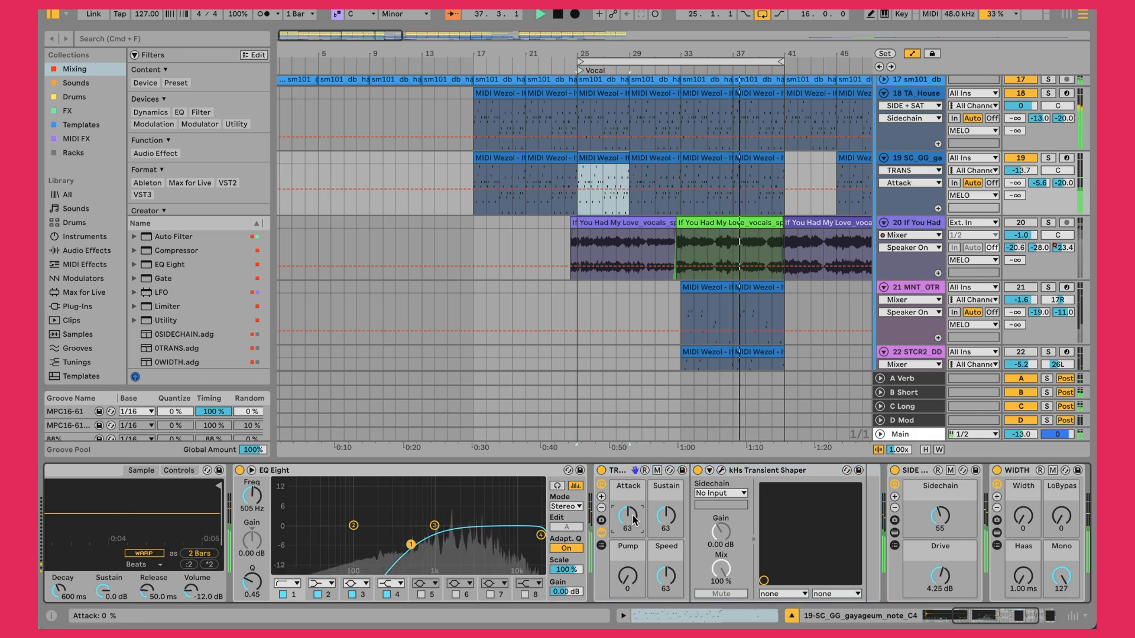
pyautogui.press('super+z')
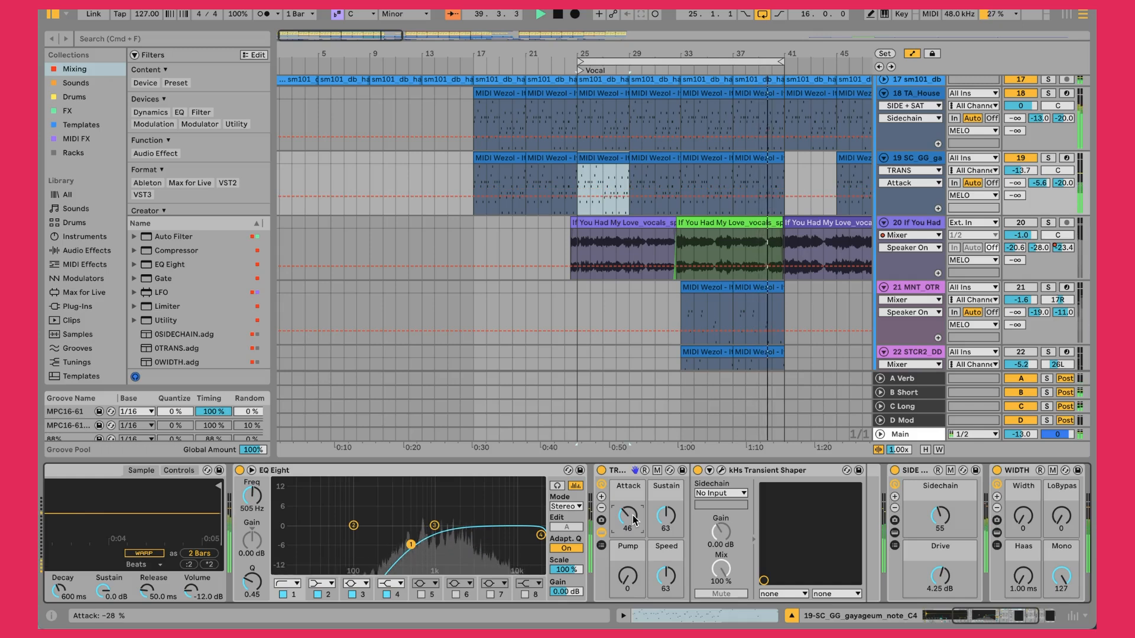
pyautogui.click(601, 533)
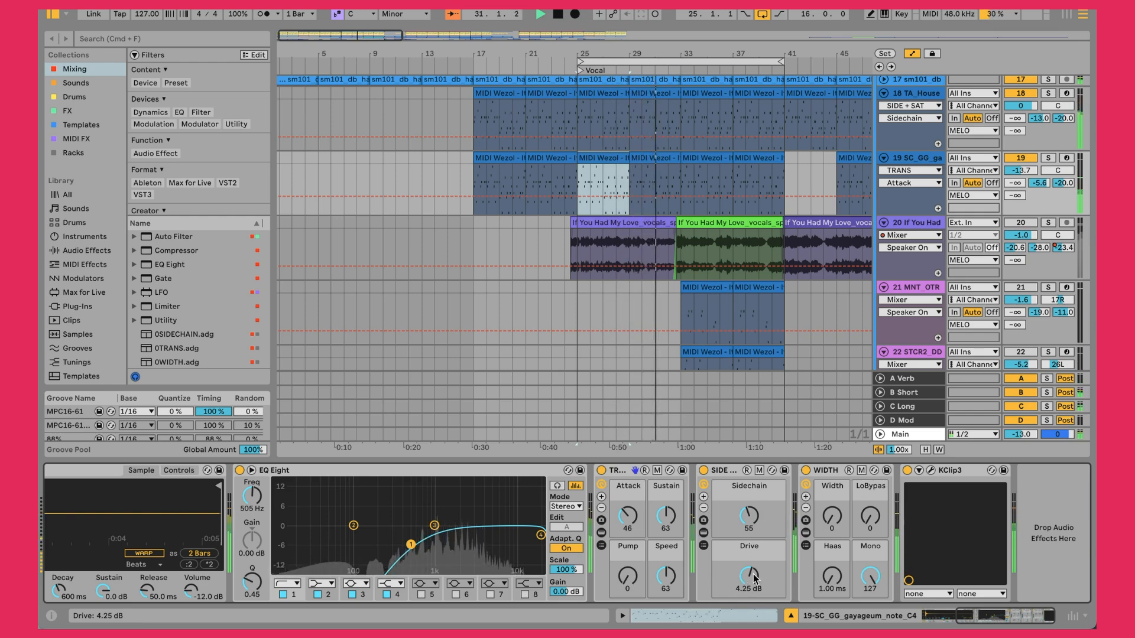
# - Unfold the WIDTH rack, view the Wider plug-in's settings, close its window and fold the rack again
pyautogui.click(818, 519)
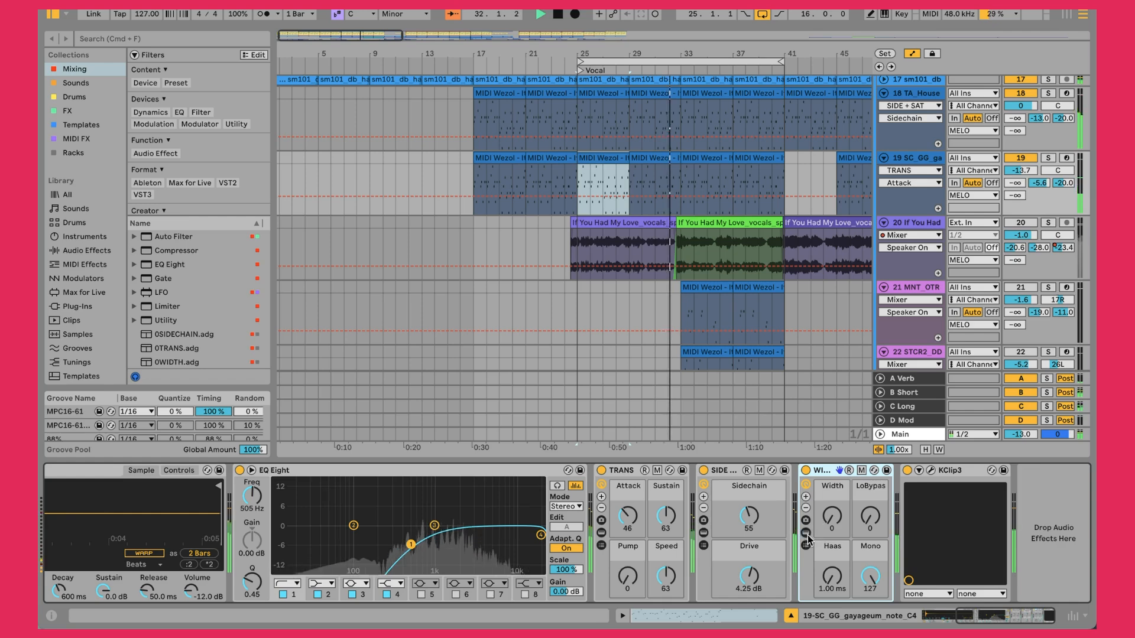
pyautogui.click(805, 533)
pyautogui.click(926, 470)
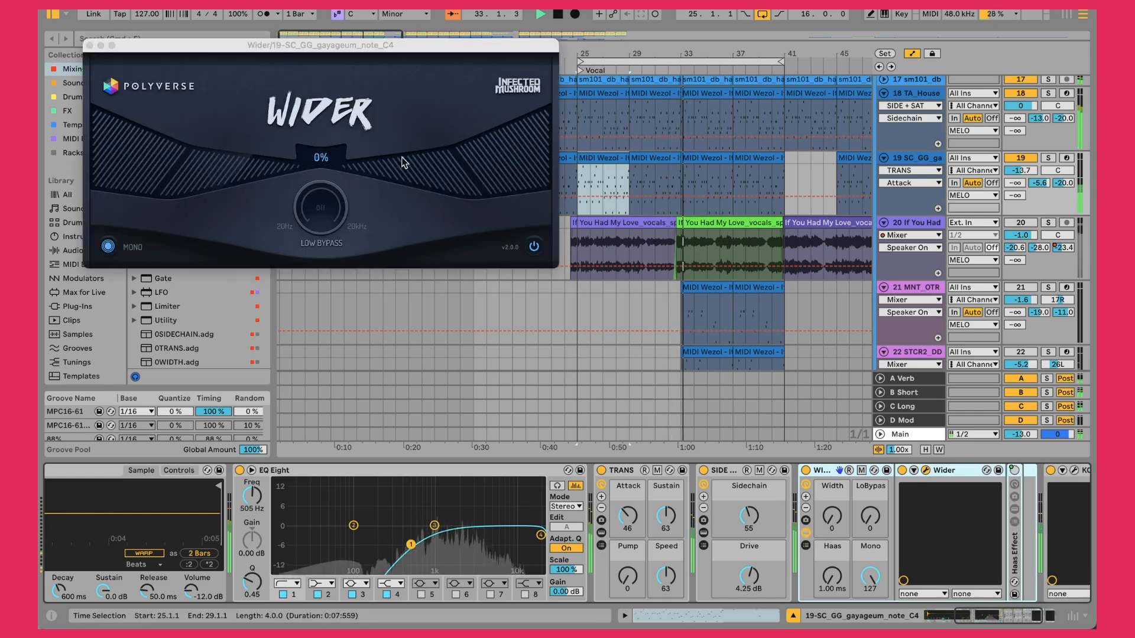
pyautogui.click(89, 45)
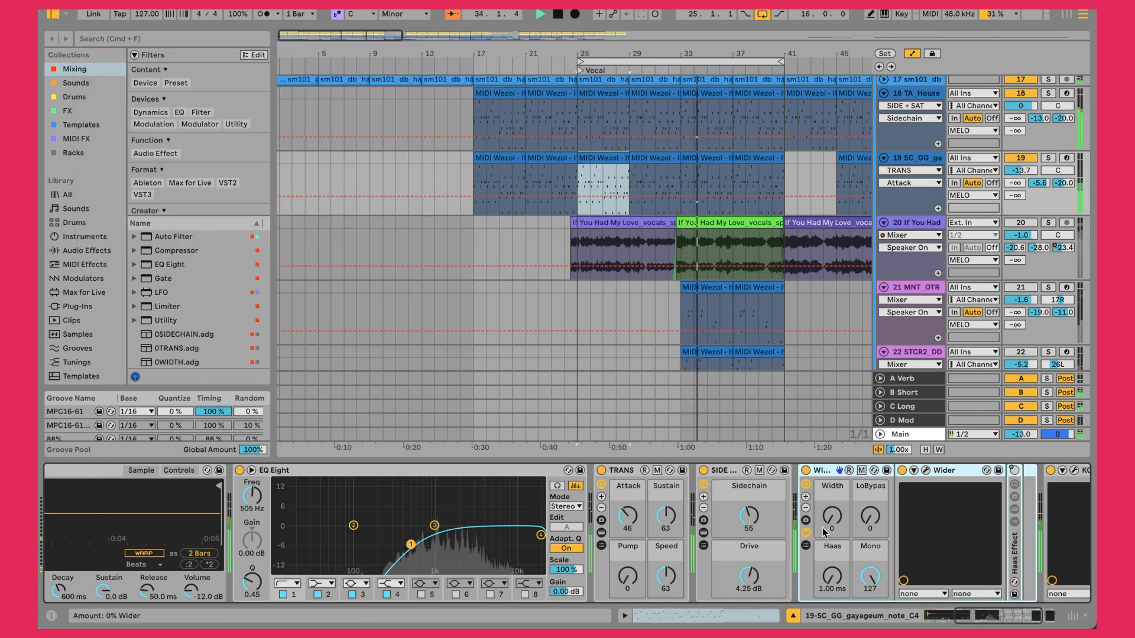
pyautogui.click(805, 533)
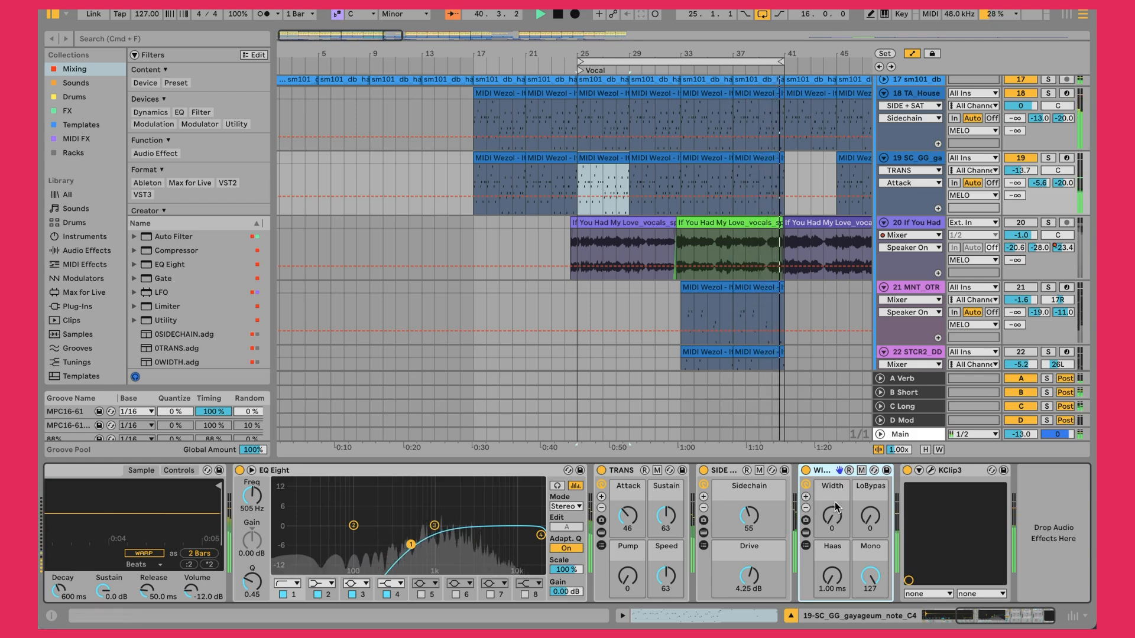
# - Check the WIDTH rack's Mono macro, view the gayageum track's KClip 3 settings and close the plug-in window
pyautogui.click(875, 573)
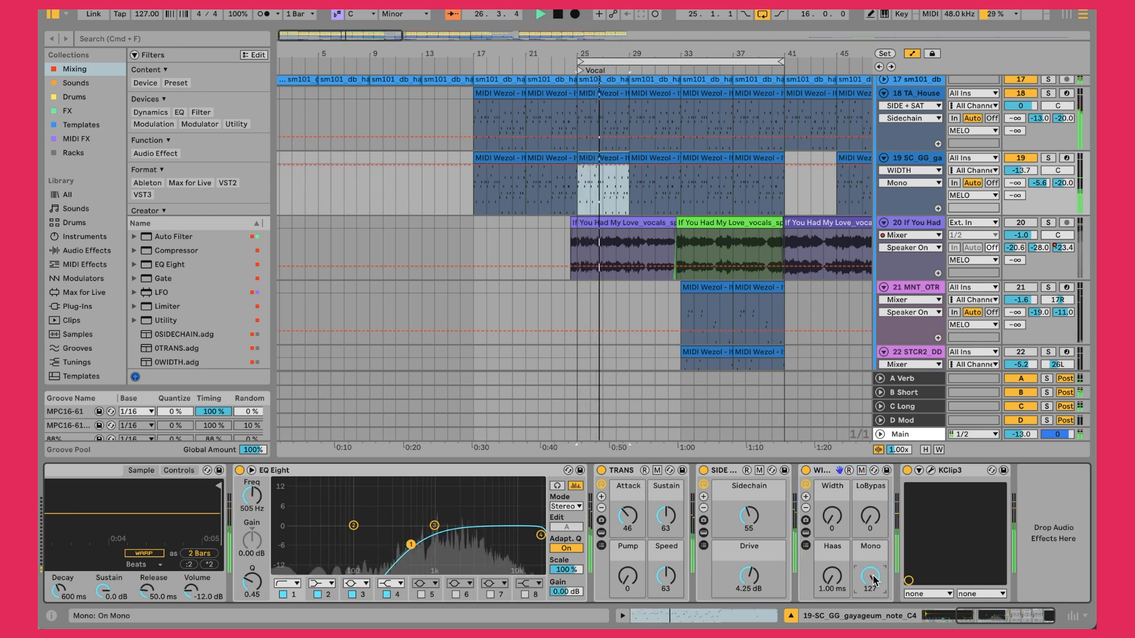
pyautogui.click(821, 471)
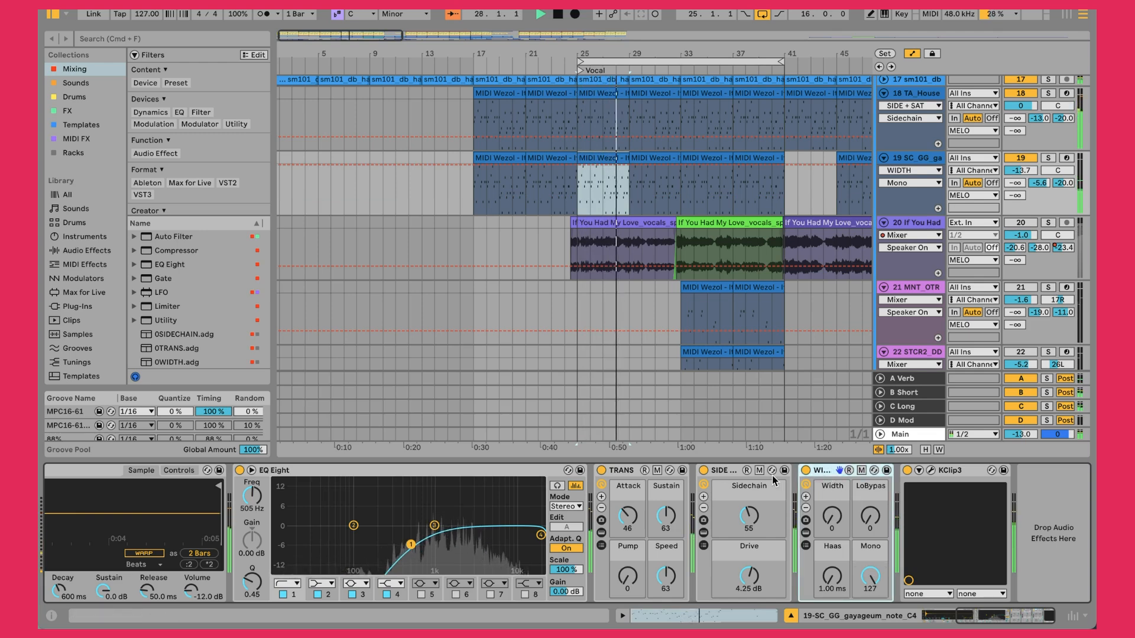
pyautogui.click(931, 471)
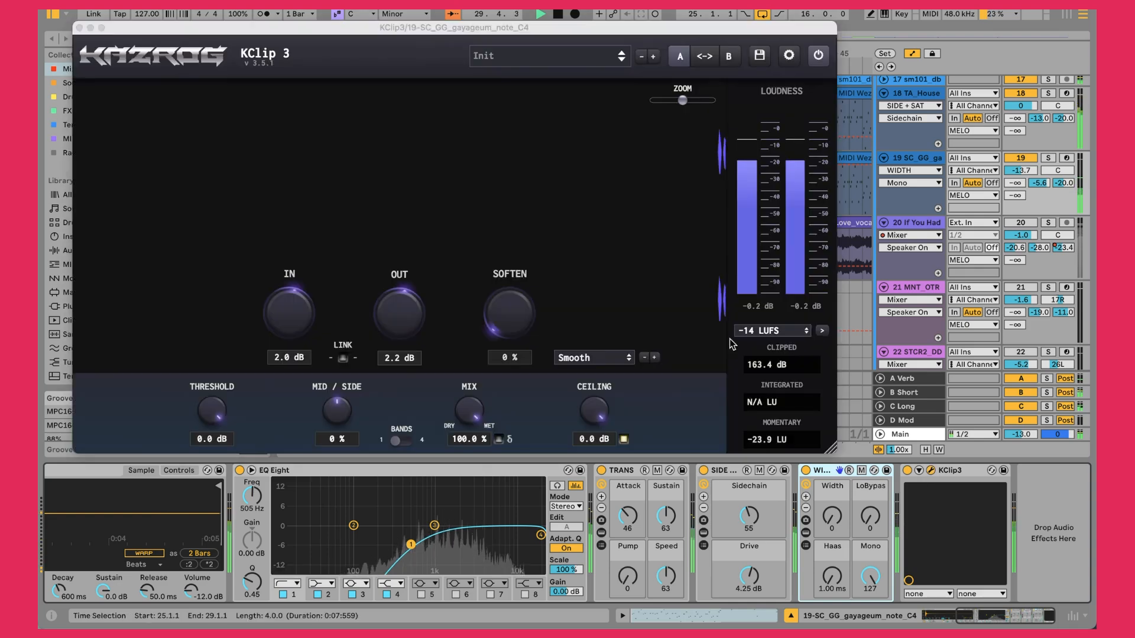
pyautogui.click(79, 28)
pyautogui.click(603, 184)
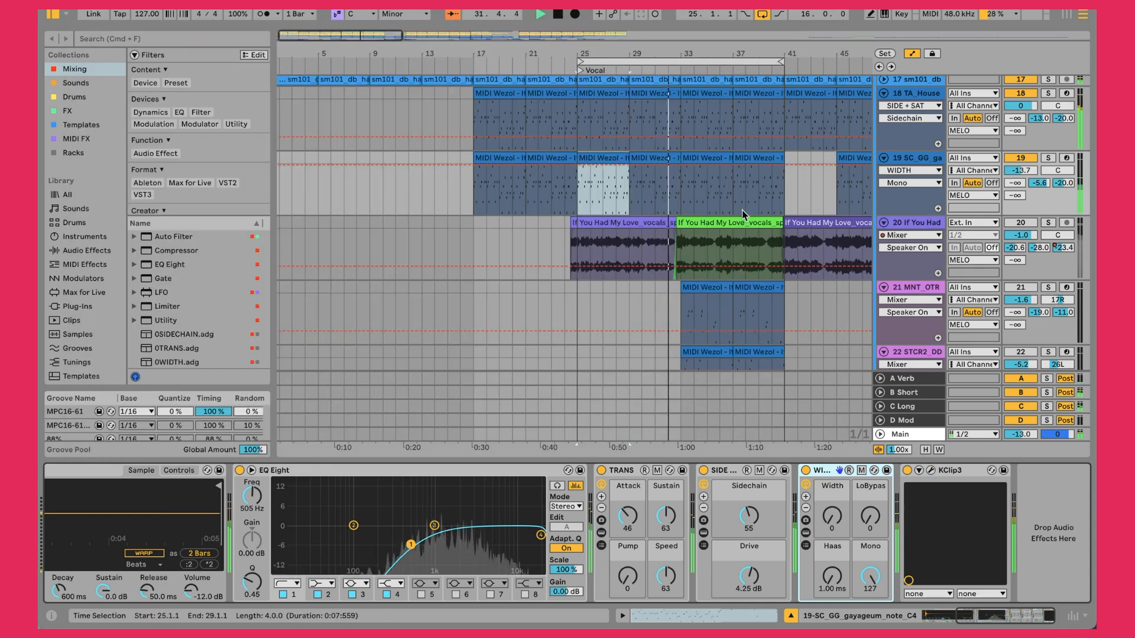
# - Reset the If You Had My Love vocal track's volume to 0 dB while it is briefly activated for listening
pyautogui.scroll(2, 520, 152)
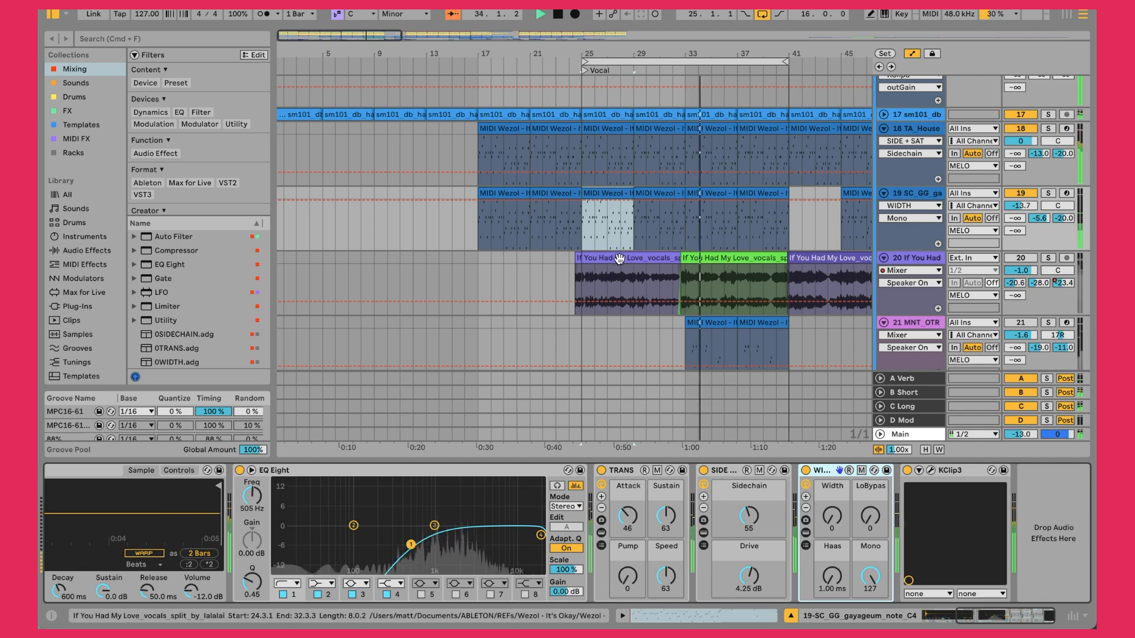
pyautogui.click(537, 259)
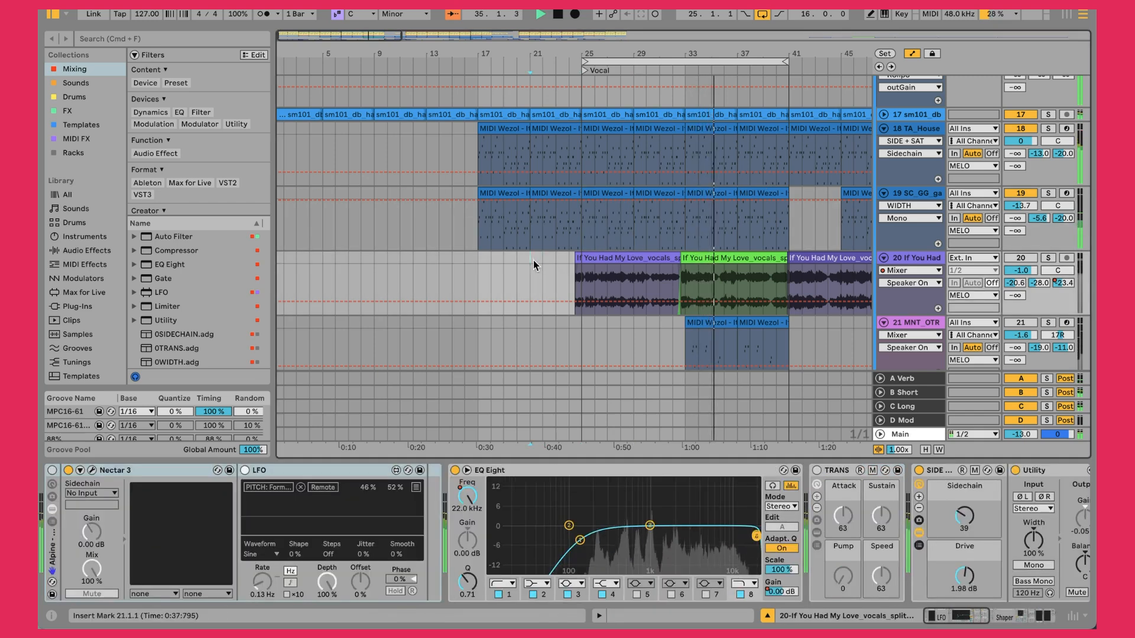
pyautogui.click(1030, 258)
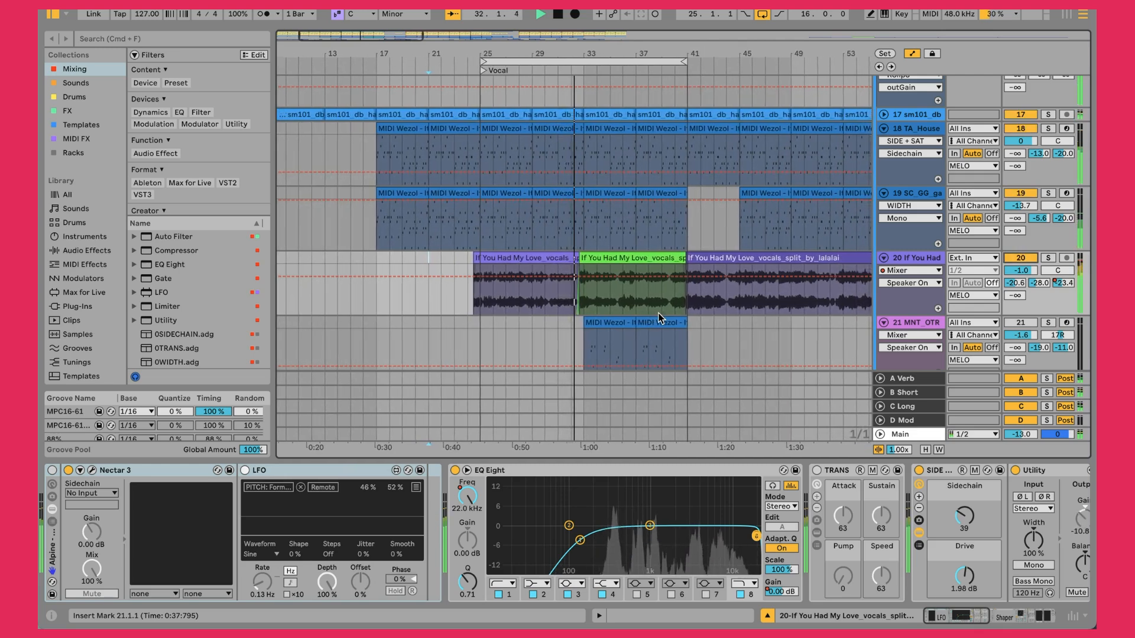
pyautogui.doubleClick(1027, 272)
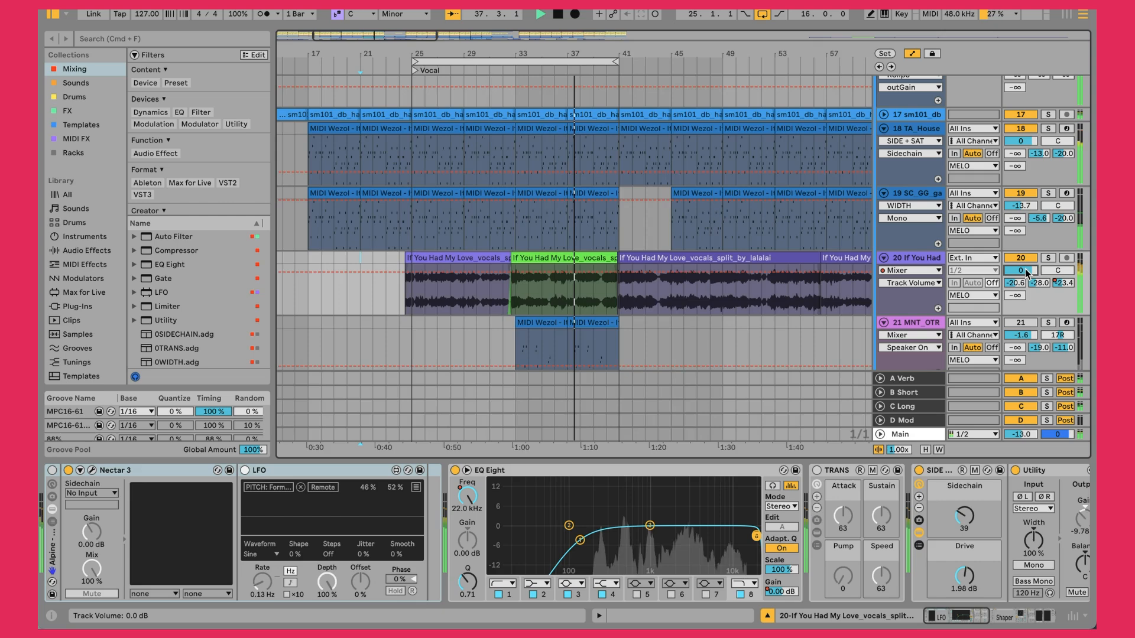
pyautogui.click(1020, 260)
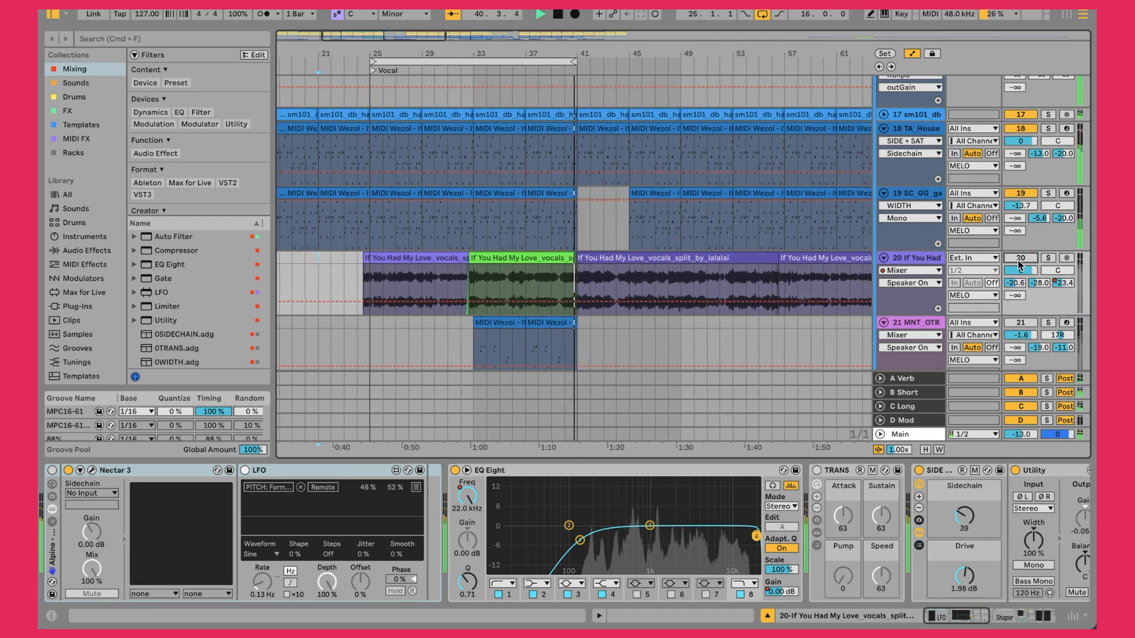
# - Audition the vocal track in solo and examine the first vocal clip's sample, warp and pitch settings
pyautogui.click(612, 258)
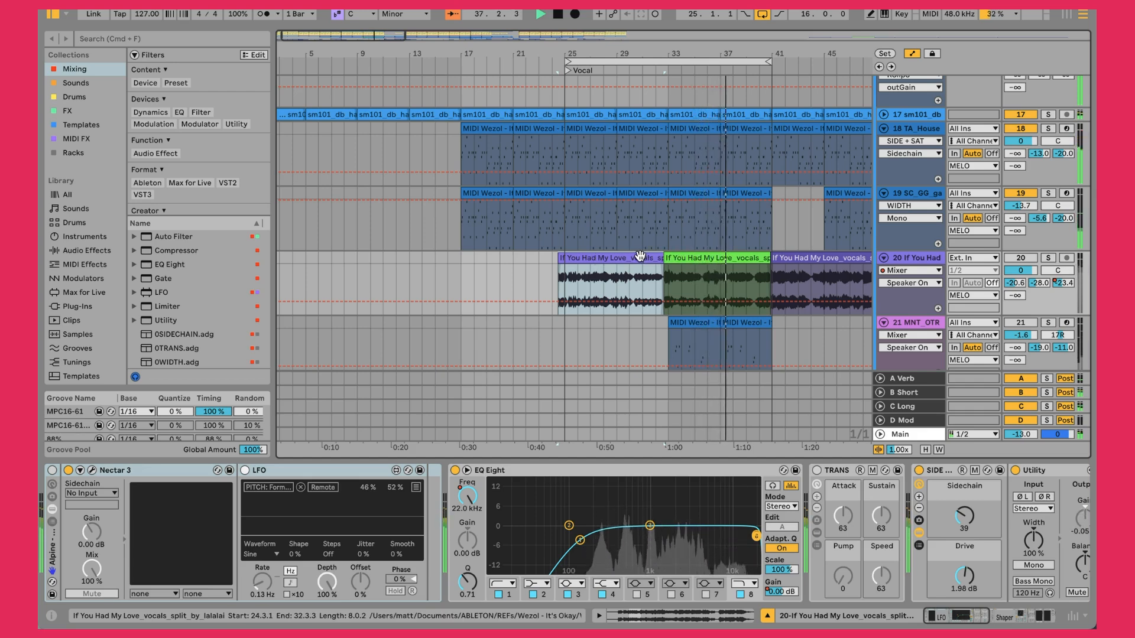
pyautogui.click(719, 256)
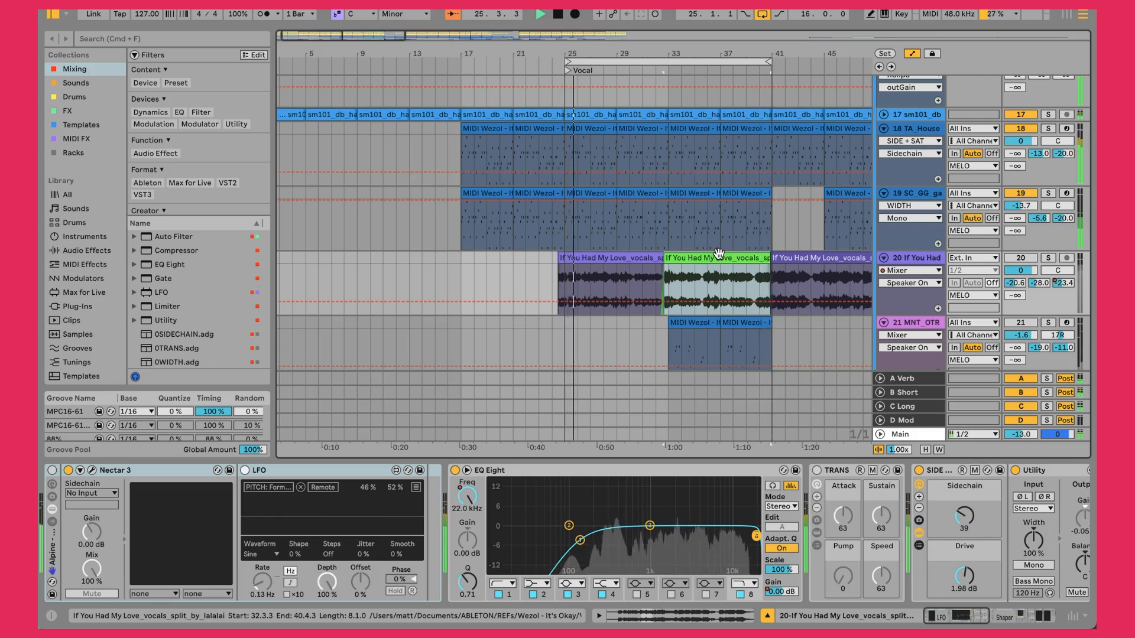
pyautogui.click(1051, 258)
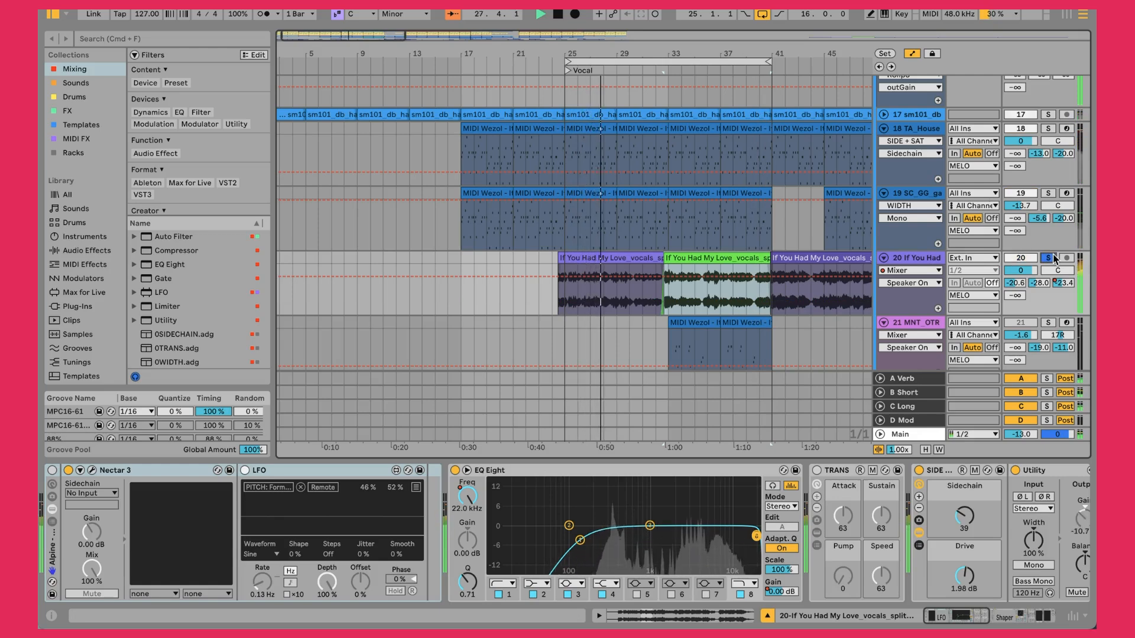
pyautogui.click(1050, 258)
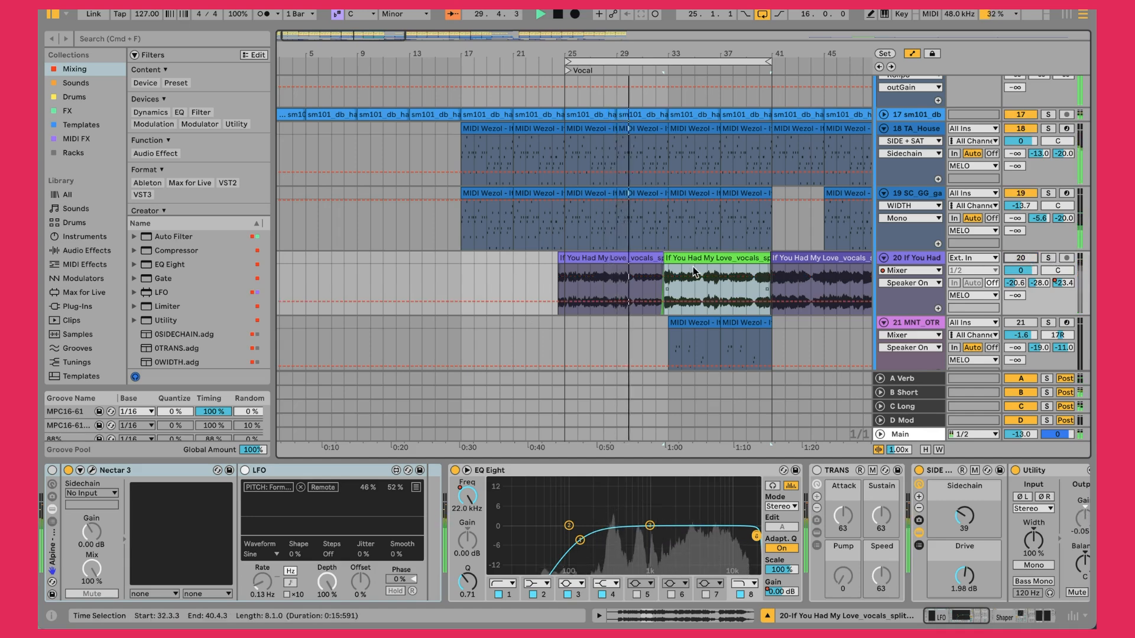
pyautogui.doubleClick(642, 257)
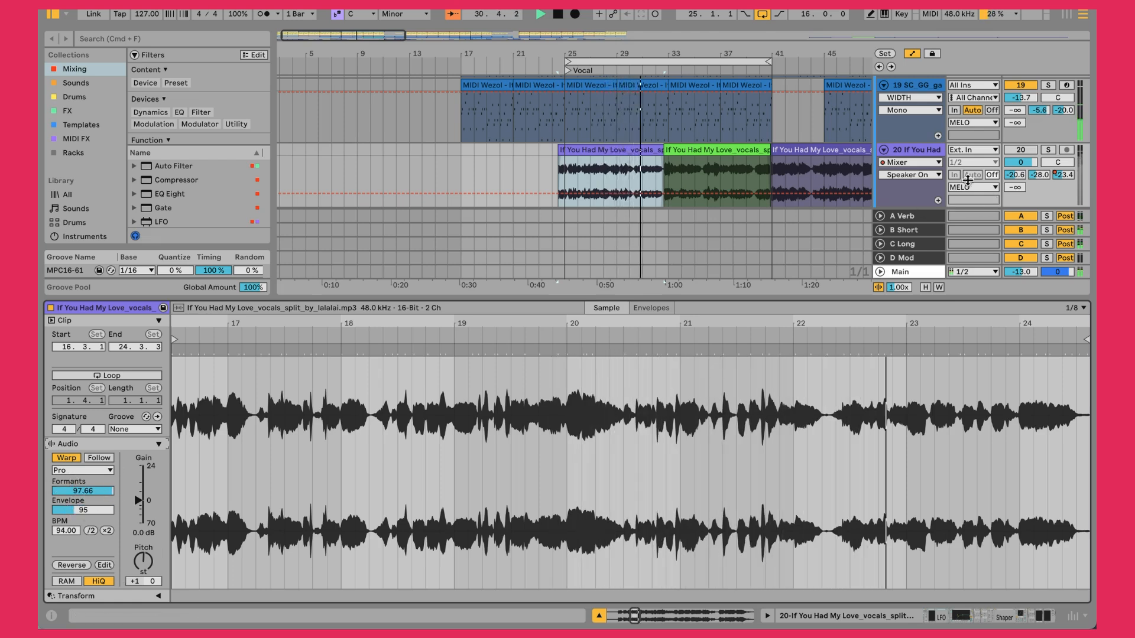
# - Look through the vocal track's effects chain from Nectar 3 to A1TriggerGate, folding the SIDE + SAT rack's devices
pyautogui.doubleClick(930, 151)
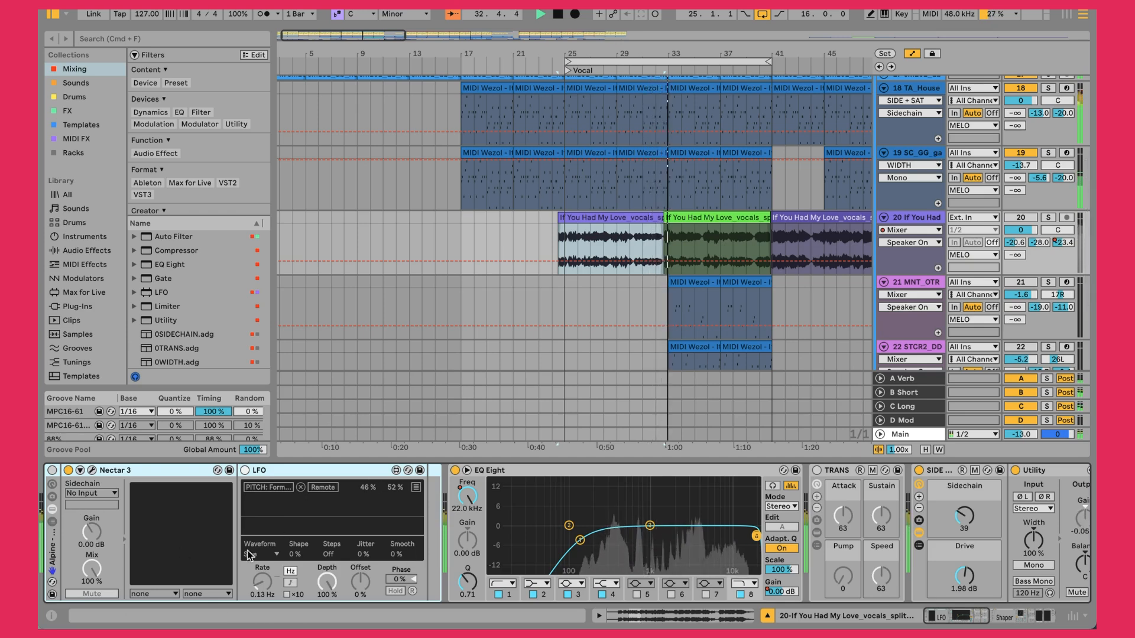
pyautogui.hscroll(3, 473, 551)
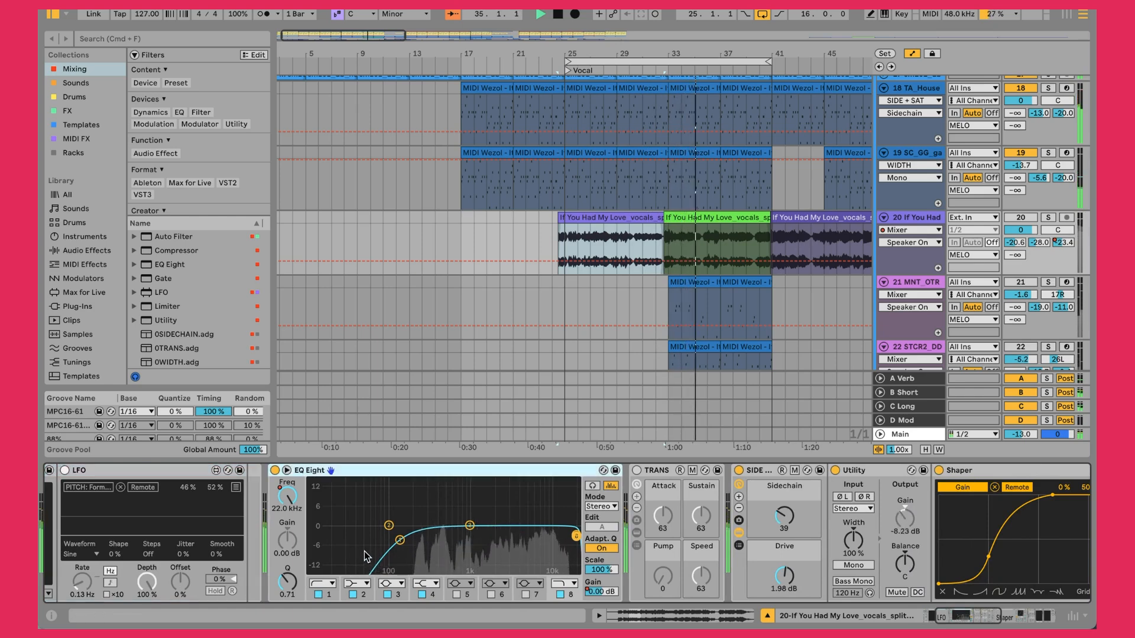
pyautogui.hscroll(2, 365, 556)
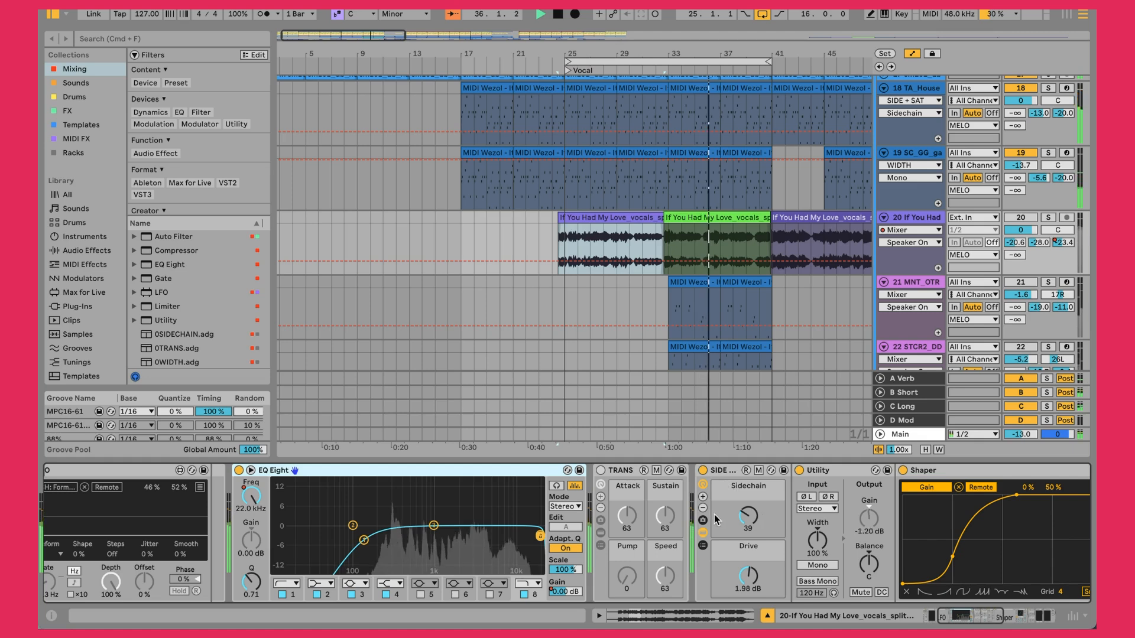
pyautogui.click(702, 534)
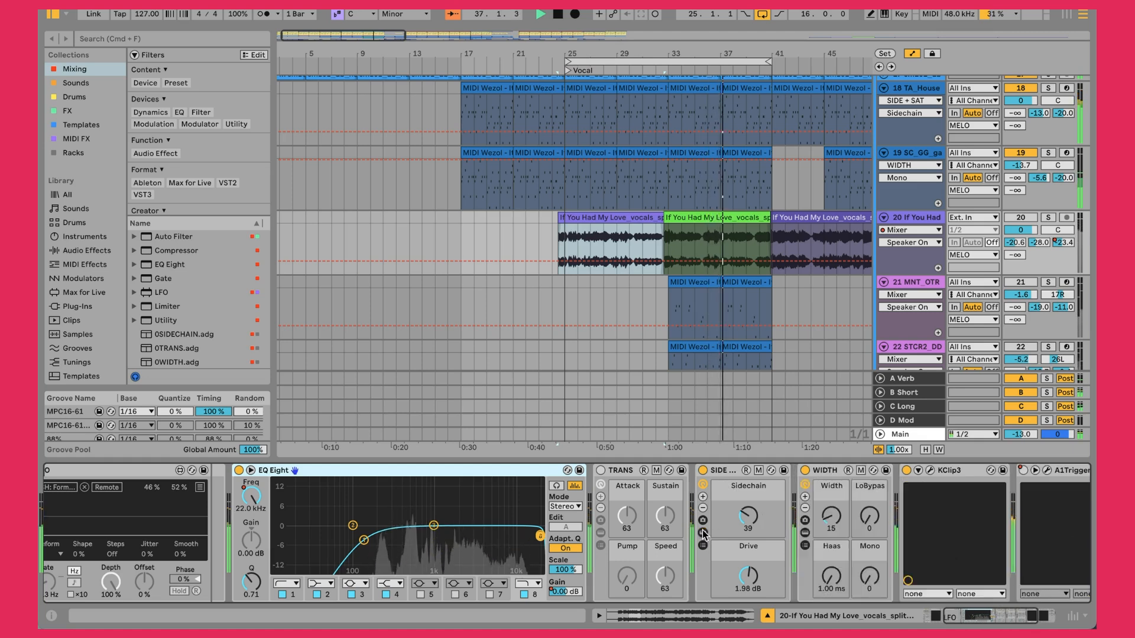
pyautogui.hscroll(3, 702, 532)
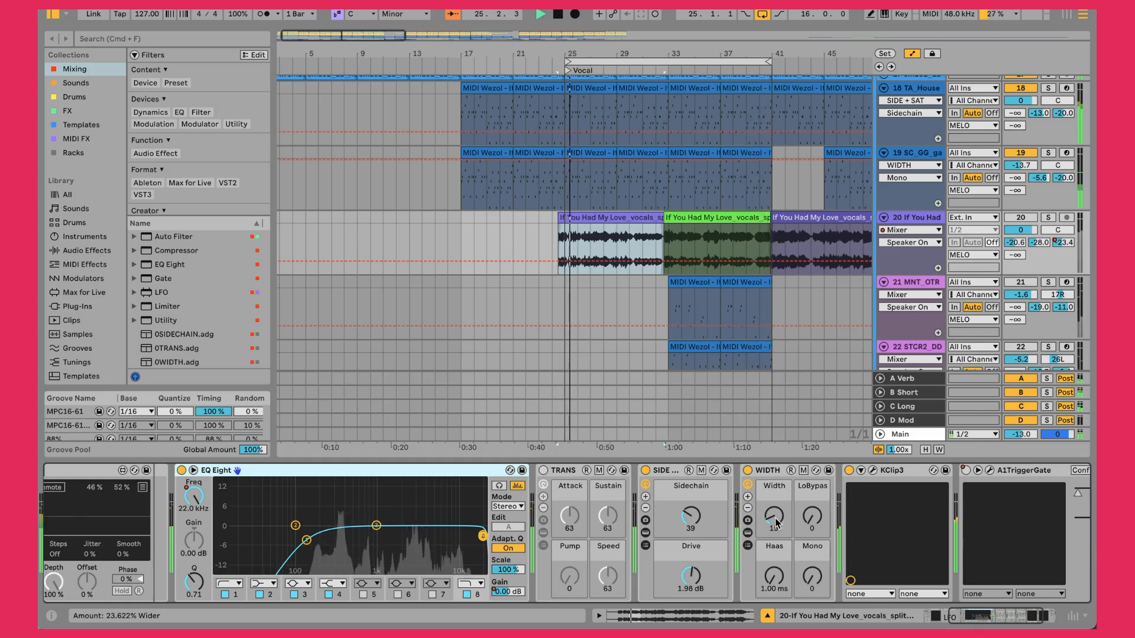
# - View the settings of KClip 3 and A1TriggerGate on the vocal track, closing each plug-in window
pyautogui.click(872, 470)
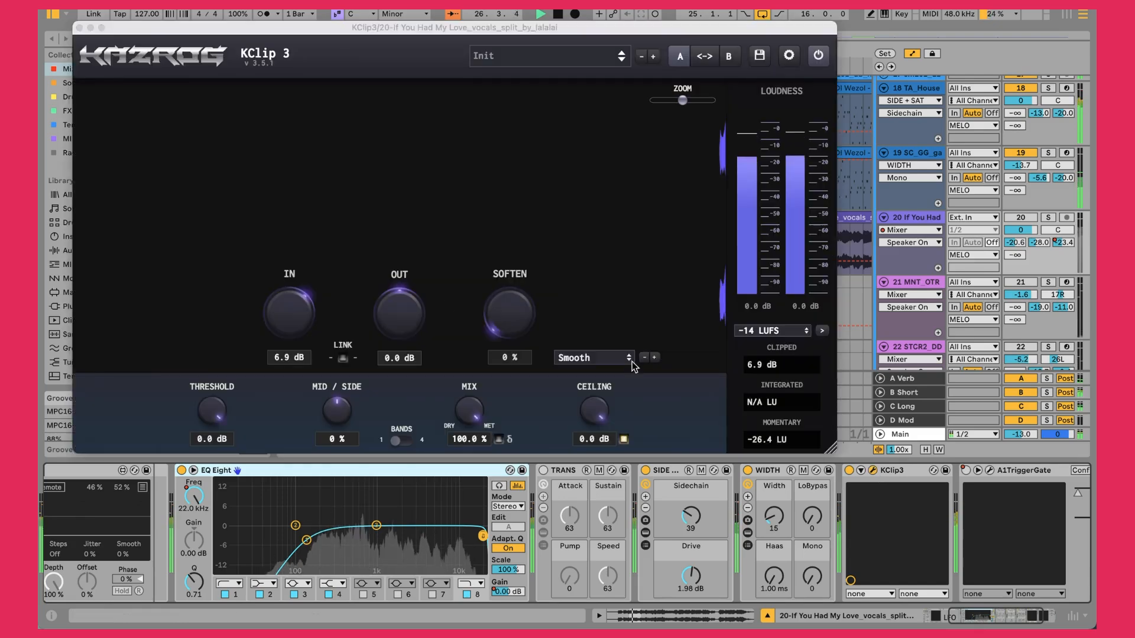
pyautogui.click(83, 27)
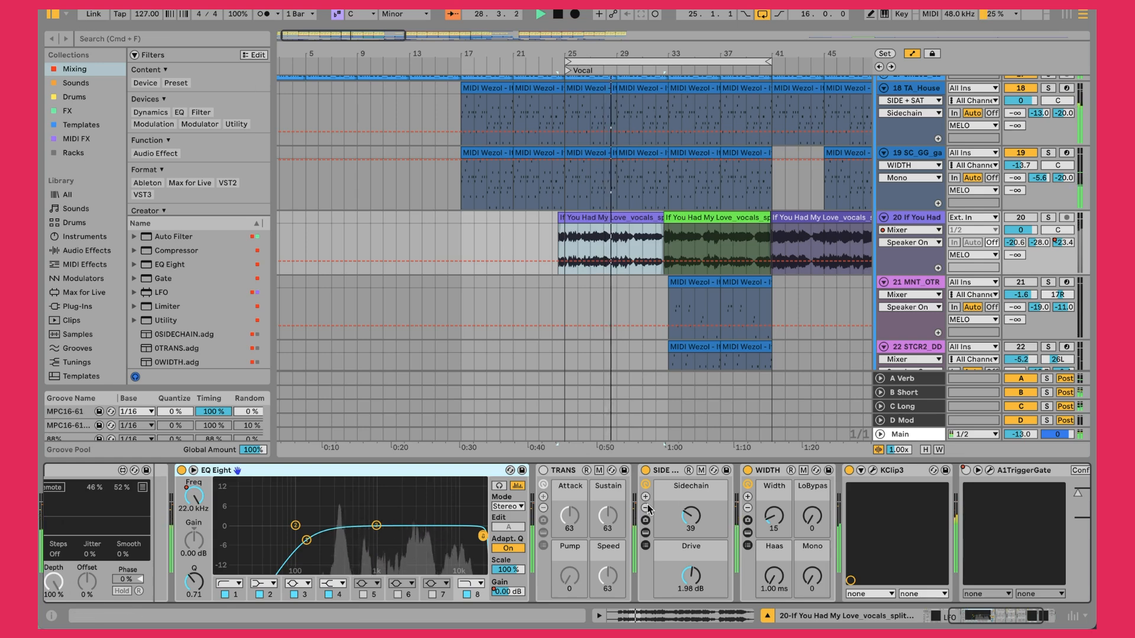
pyautogui.hscroll(3, 714, 493)
pyautogui.click(864, 471)
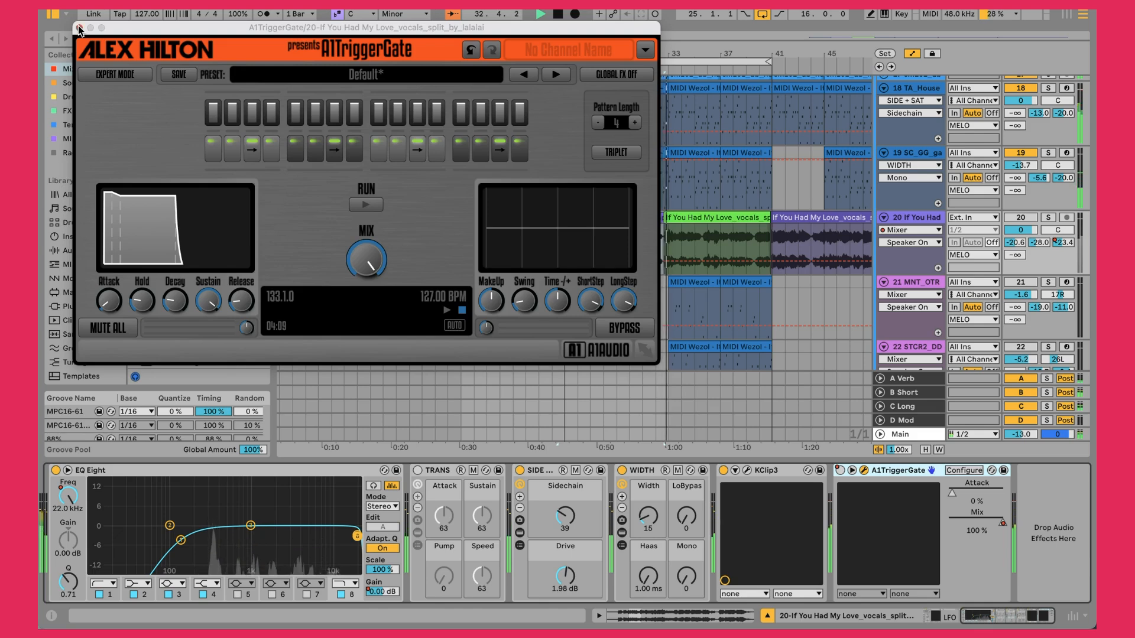
pyautogui.click(79, 28)
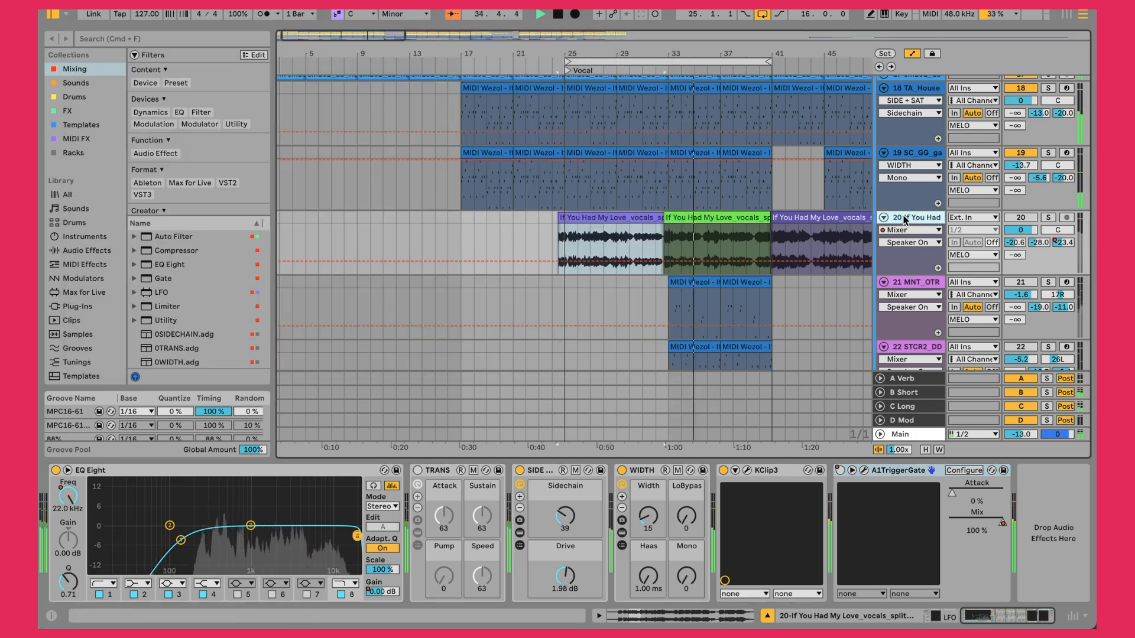
# - Try the vocal track without its A-Verb send, undo that change, check the B-Short send and briefly activate the track for listening
pyautogui.click(1015, 248)
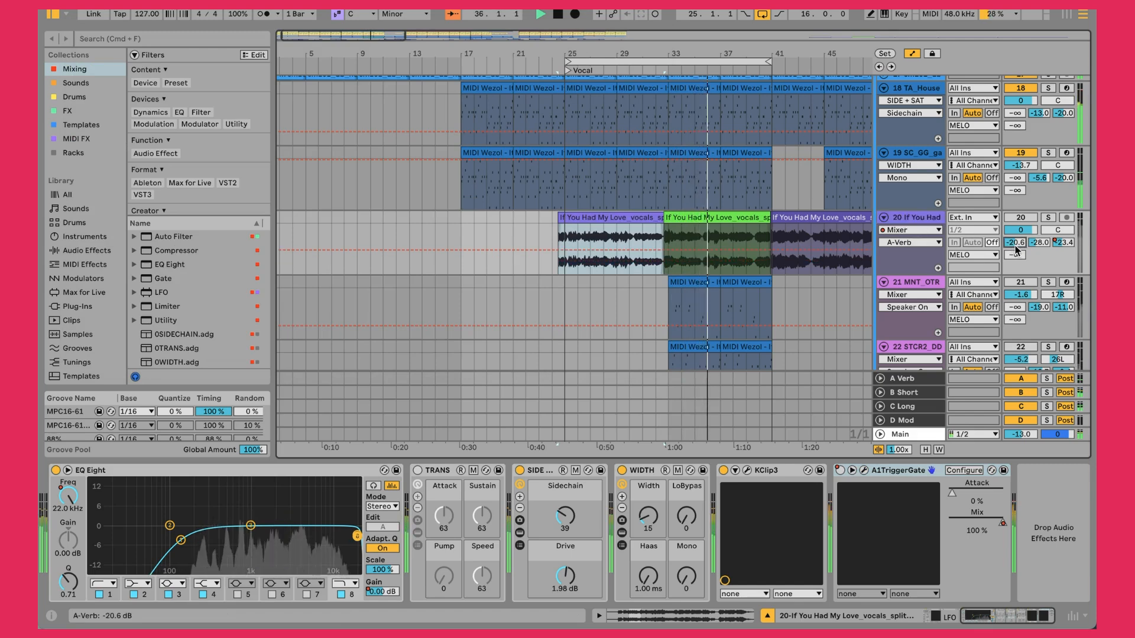
pyautogui.press('Delete')
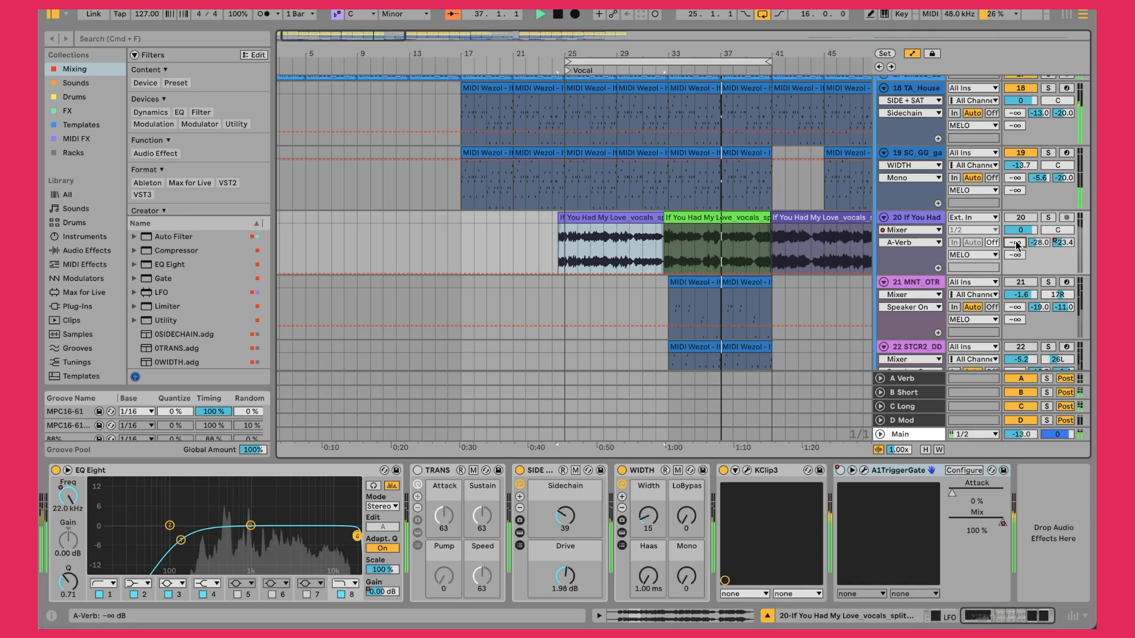
pyautogui.press('super+z')
pyautogui.click(1051, 242)
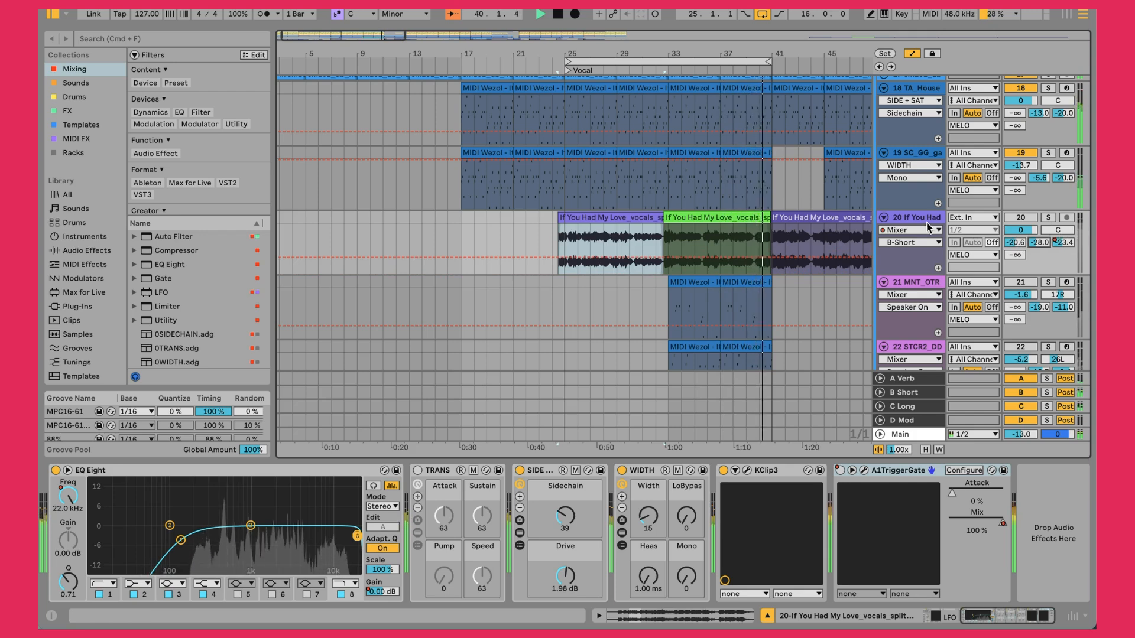
pyautogui.click(1025, 220)
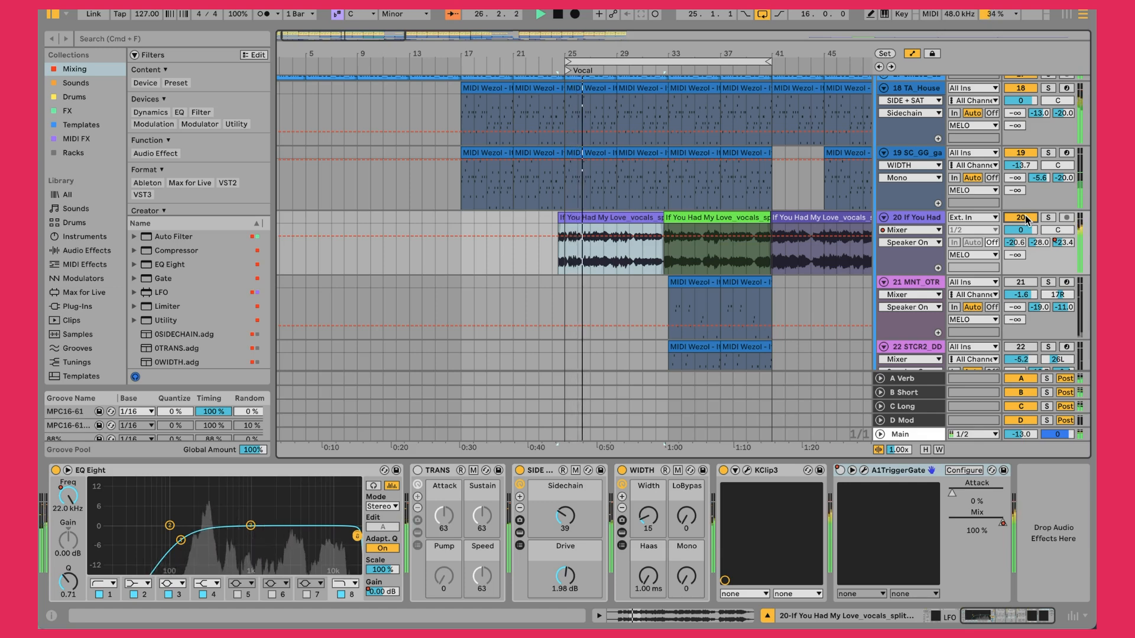
pyautogui.click(1026, 220)
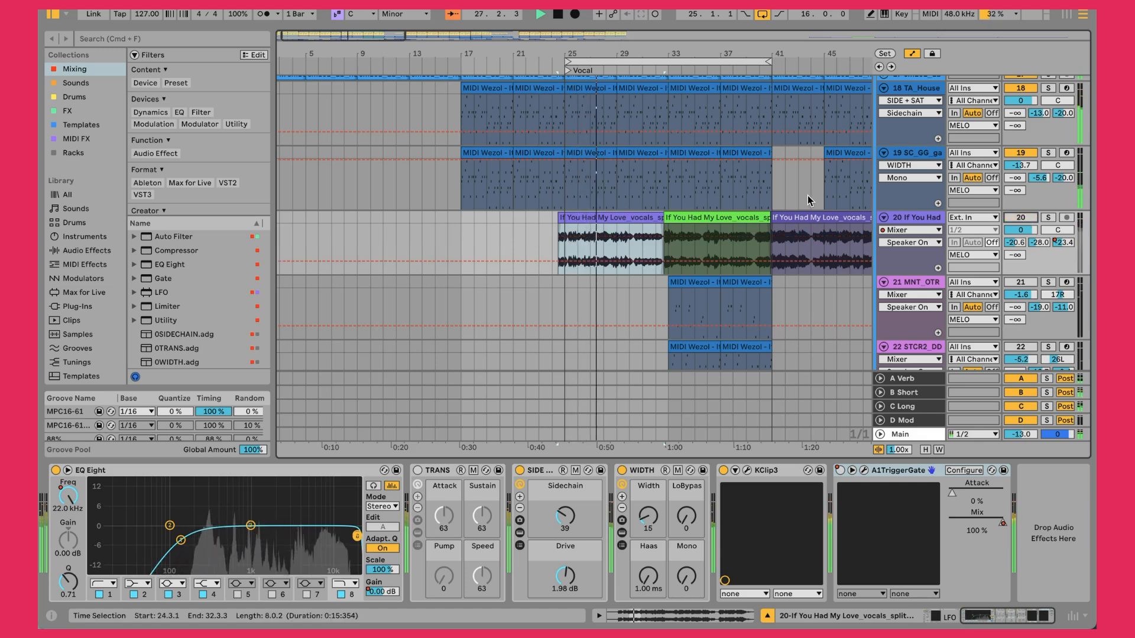
# - Shorten the arrangement loop to run from bar 33 to bar 41
pyautogui.scroll(-5, 750, 284)
pyautogui.scroll(4, 750, 283)
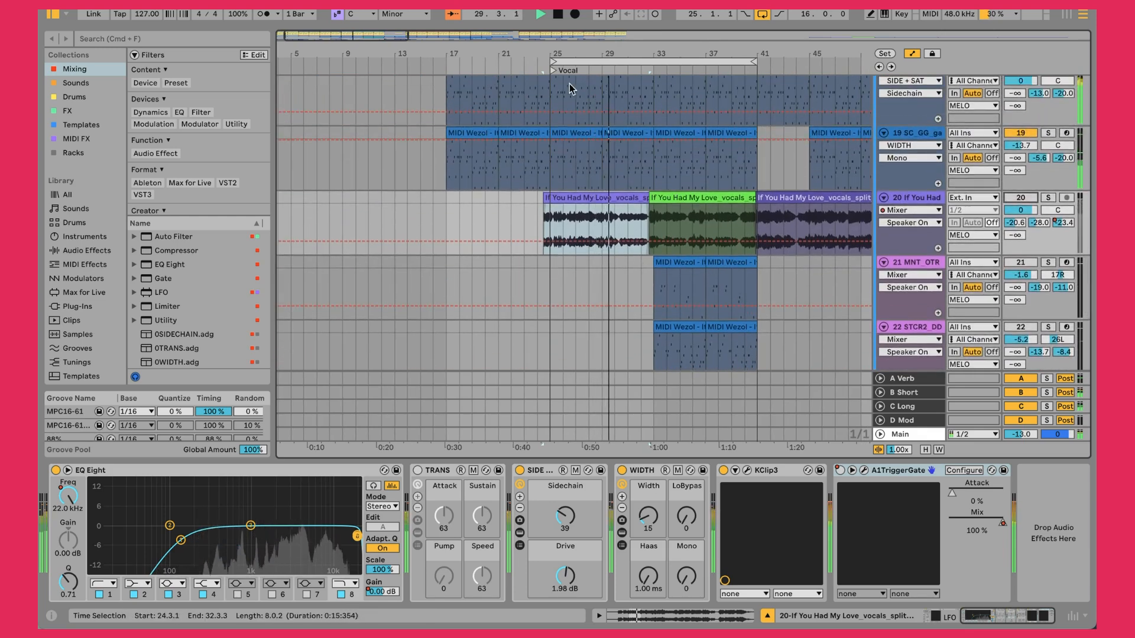
pyautogui.moveTo(551, 61); pyautogui.dragTo(653, 62)
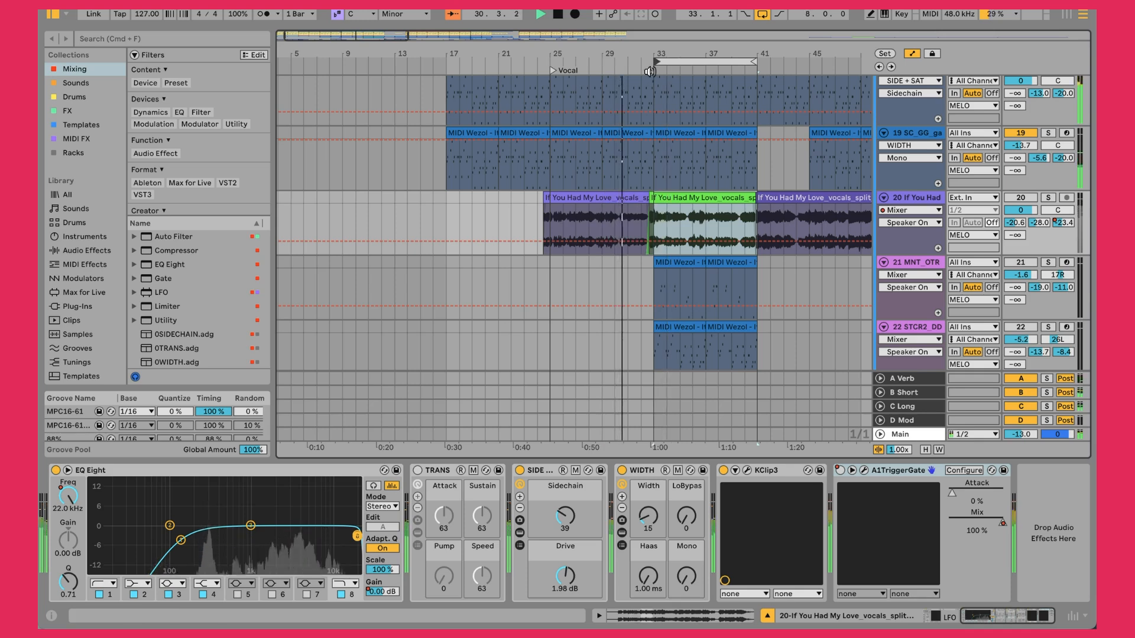
# - Activate the MNT_OTR koto track, try raising its volume and undo the volume change
pyautogui.click(1021, 263)
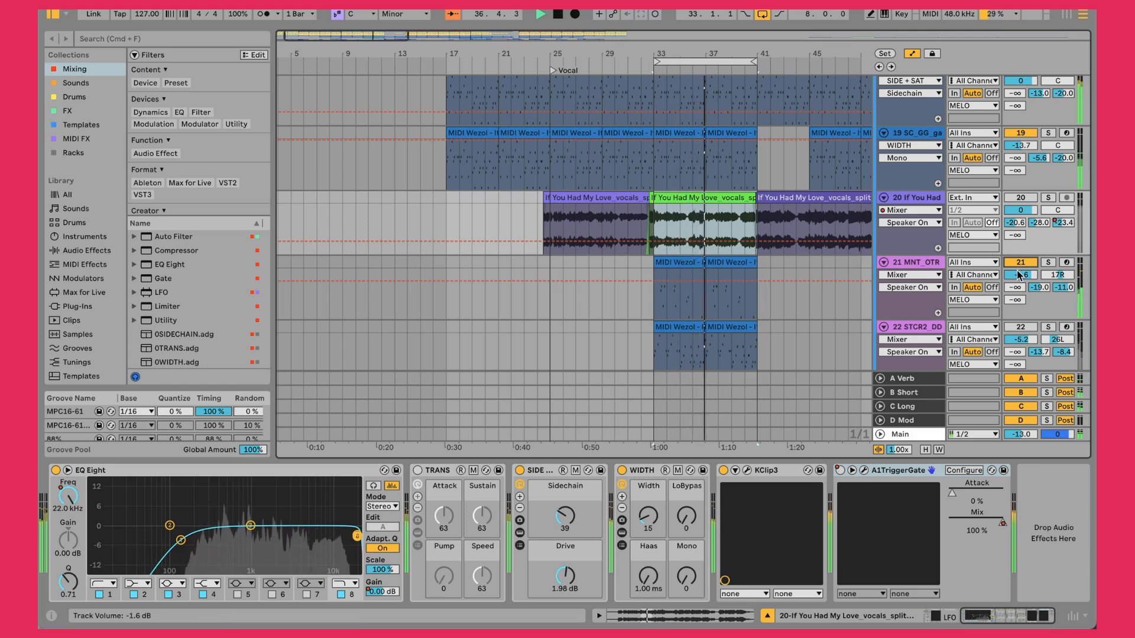
pyautogui.moveTo(1021, 273); pyautogui.dragTo(1021, 276)
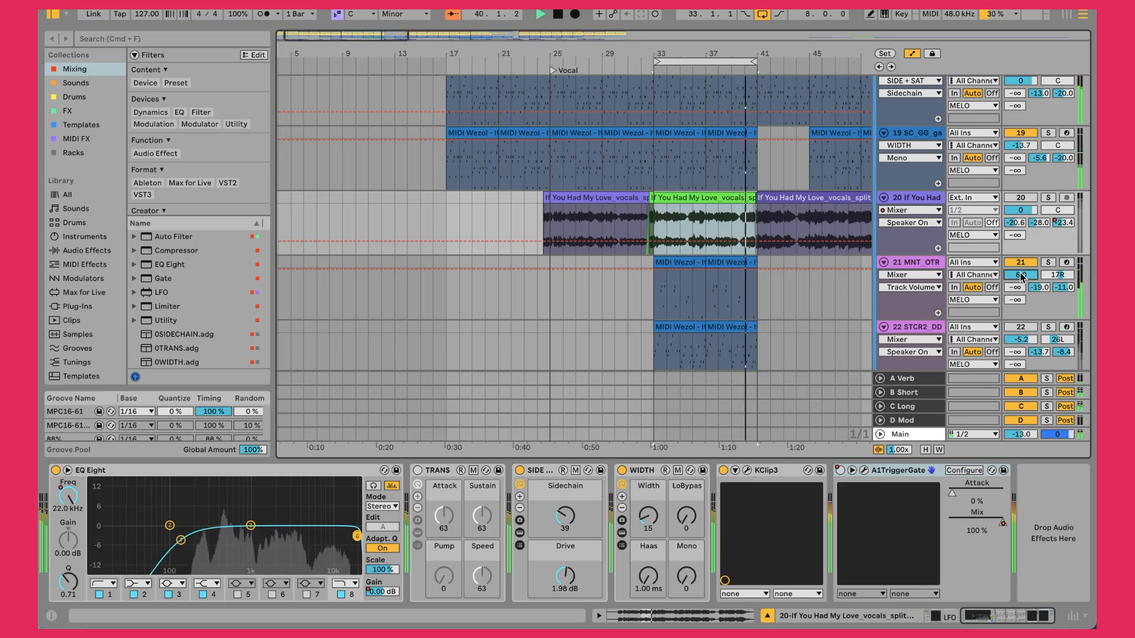
pyautogui.press('super+z')
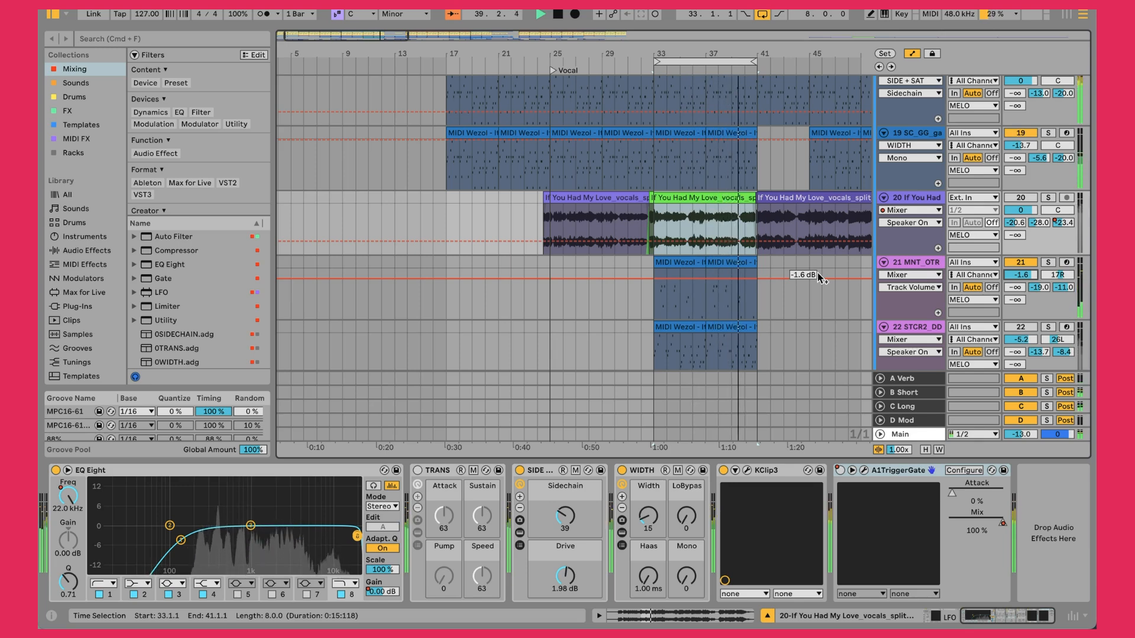
# - Examine the notes of the first MNT_OTR clip and compare them with the gayageum clip at bar 33
pyautogui.click(681, 254)
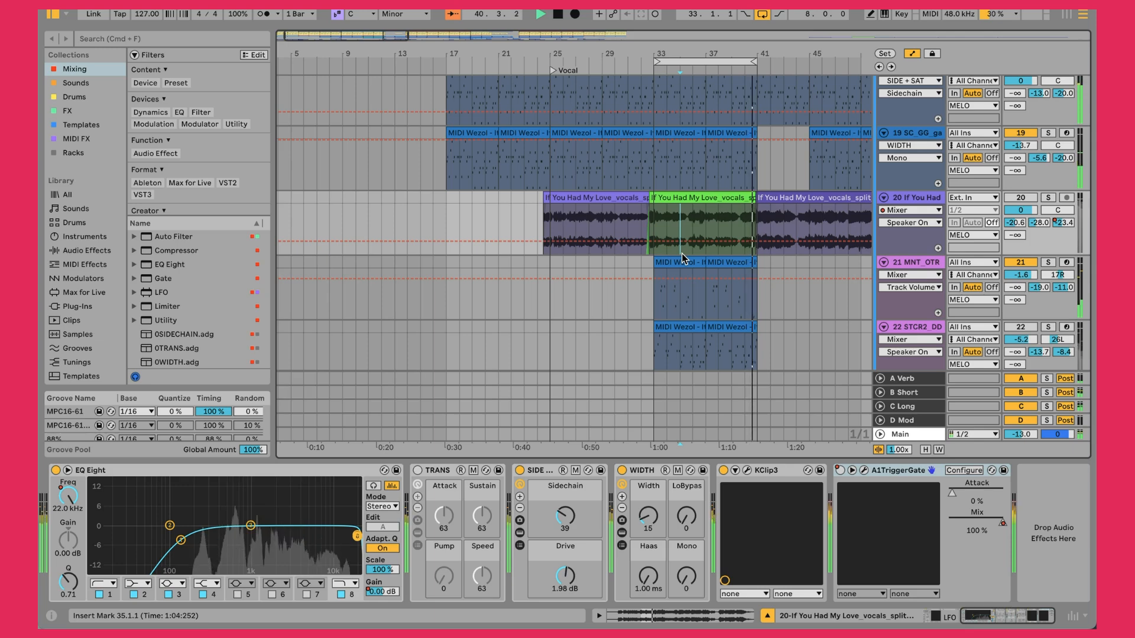
pyautogui.doubleClick(676, 264)
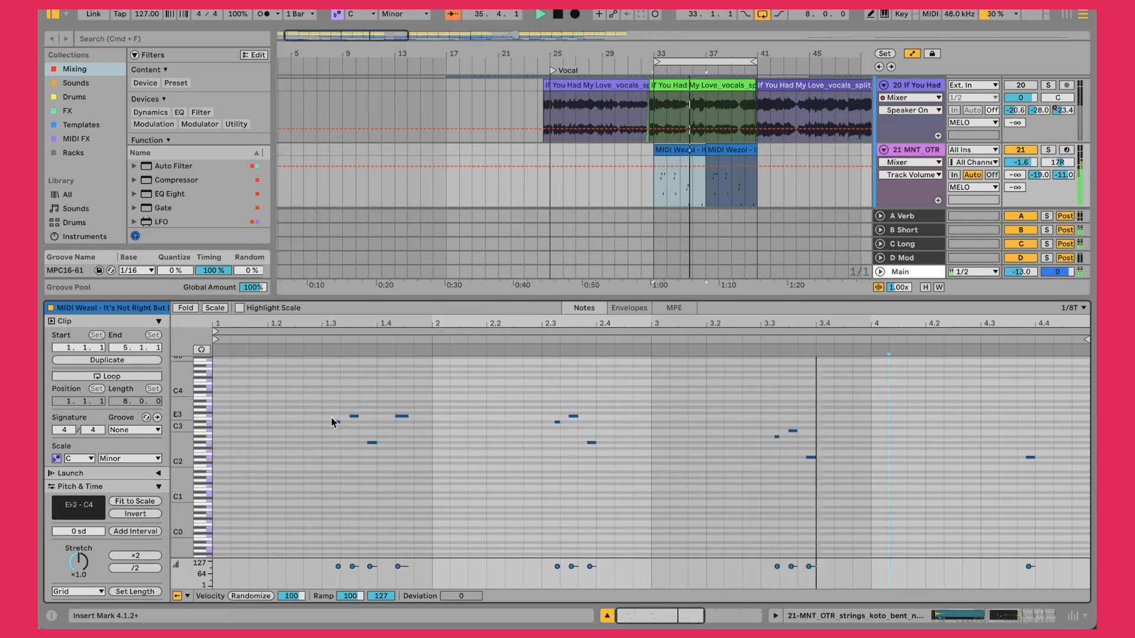
pyautogui.scroll(3, 695, 106)
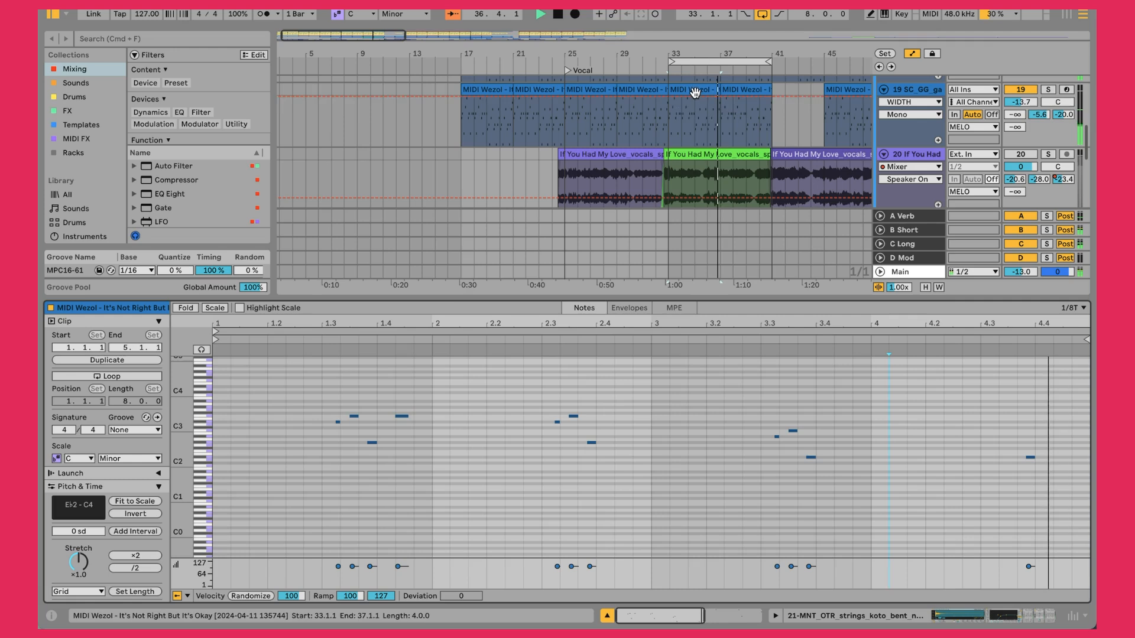
pyautogui.click(694, 94)
pyautogui.scroll(-3, 706, 140)
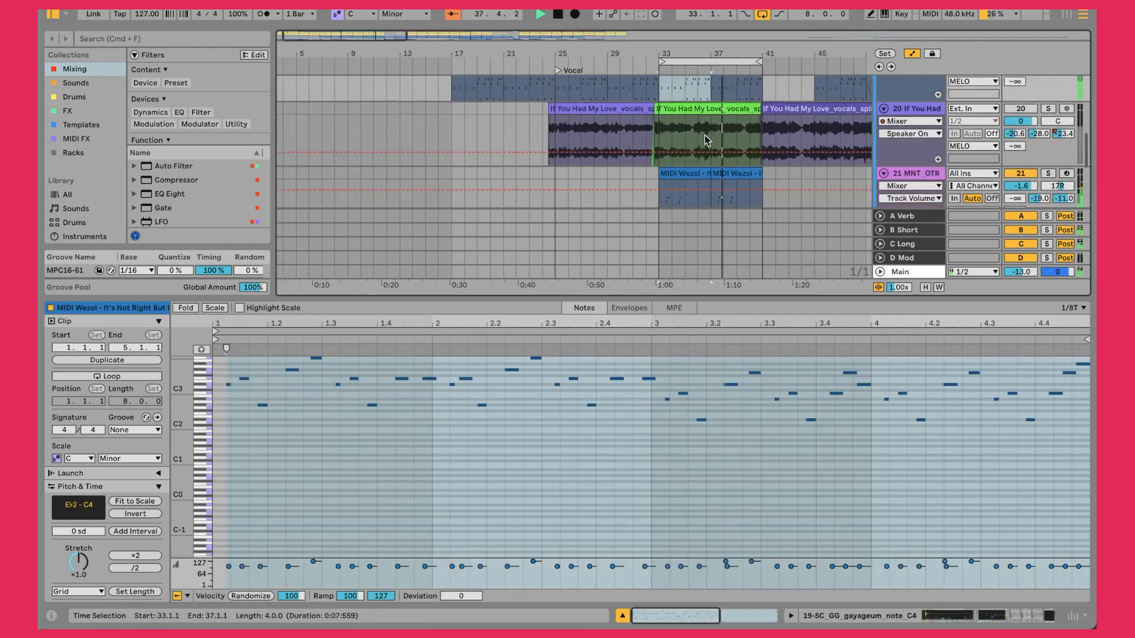
pyautogui.scroll(-2, 707, 140)
pyautogui.click(703, 135)
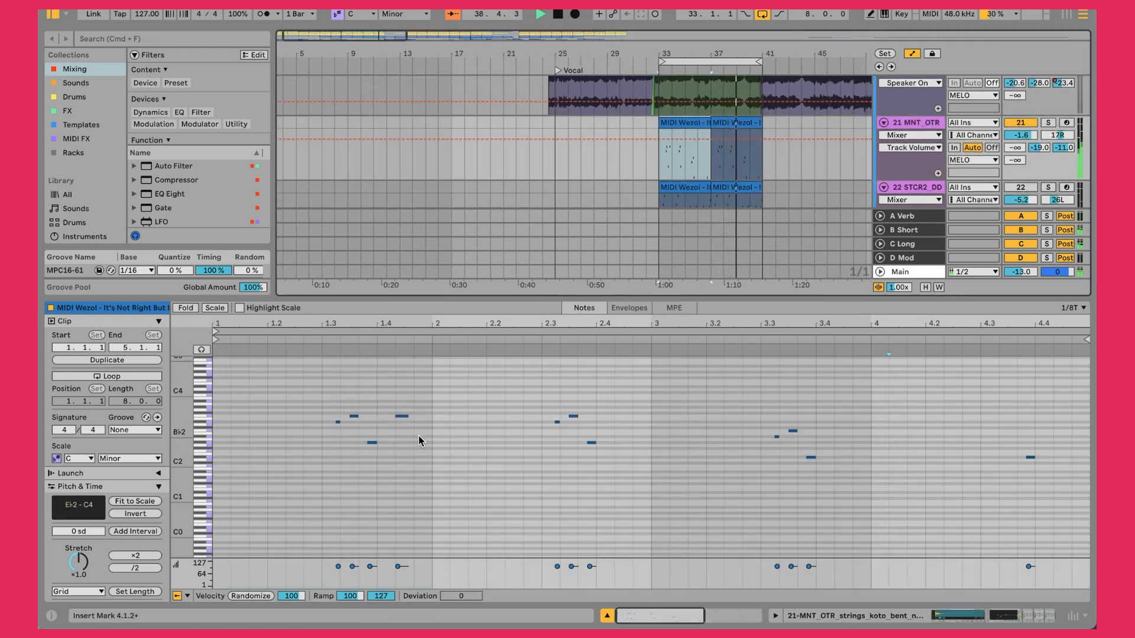
pyautogui.scroll(-1, 418, 441)
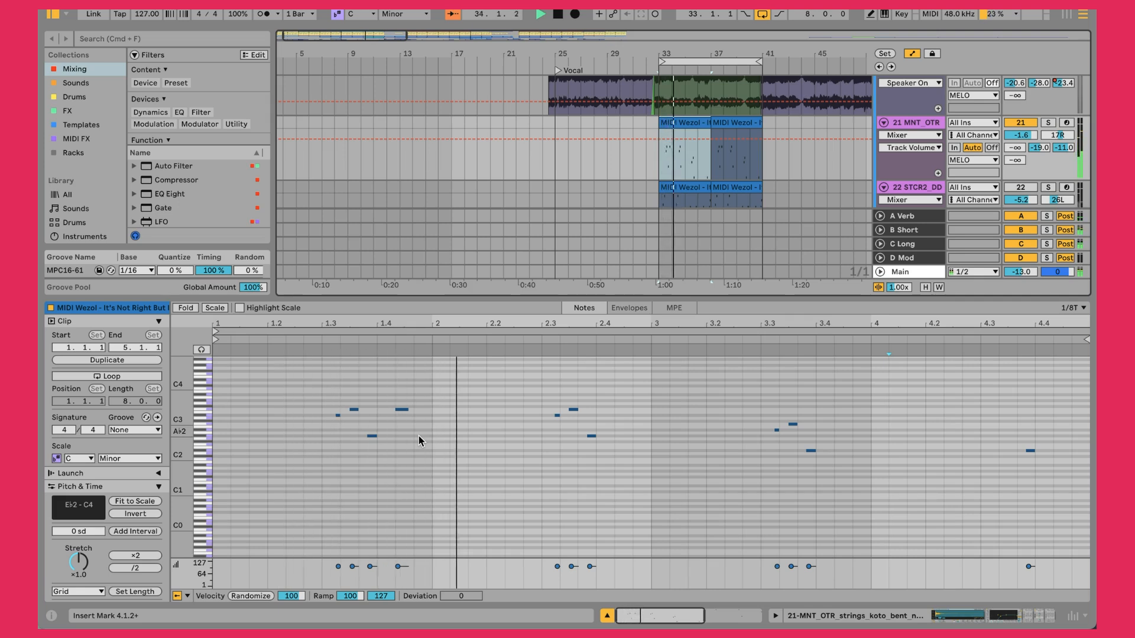
# - Look through the MNT_OTR track's koto sample, EQ Eight, TRANS, SIDE + SAT and WIDTH devices and its send levels
pyautogui.click(933, 155)
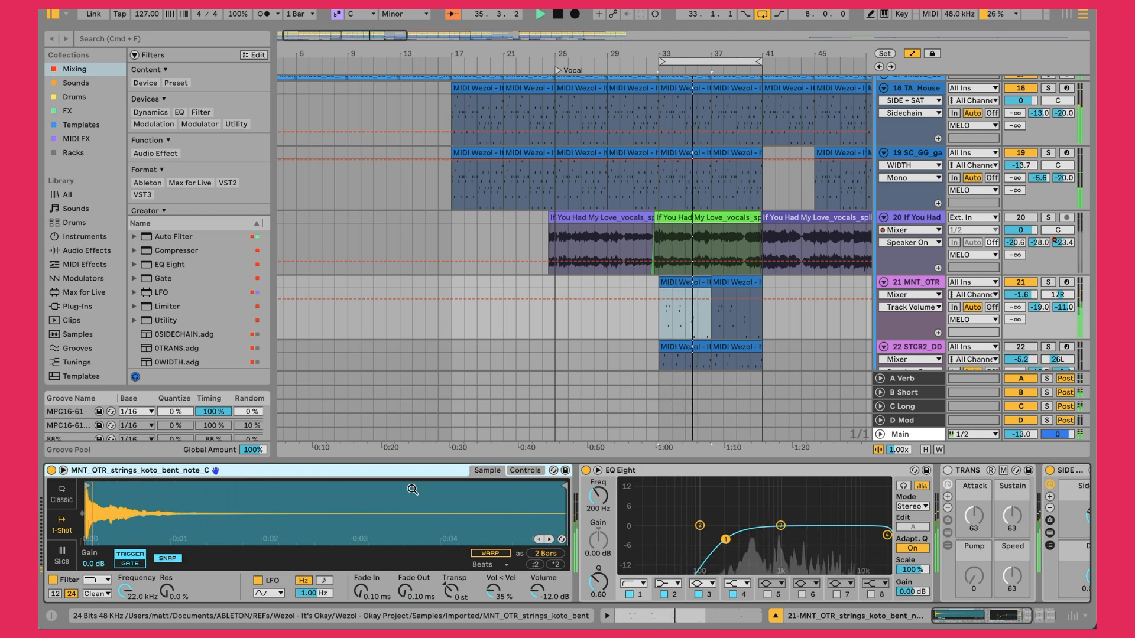
pyautogui.hscroll(5, 450, 490)
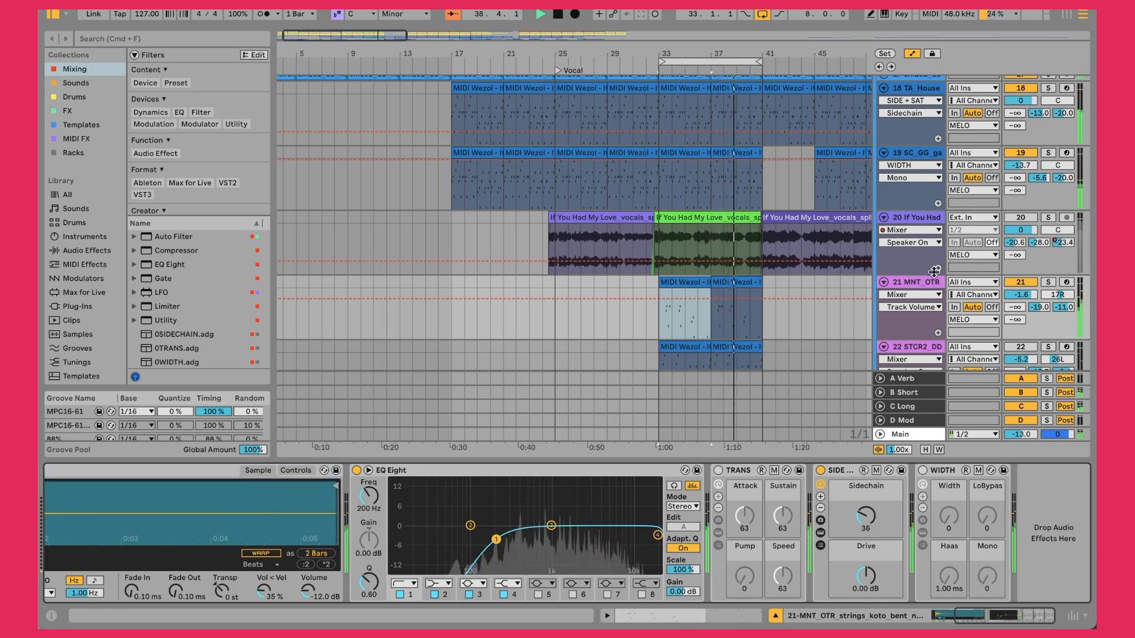
pyautogui.click(917, 282)
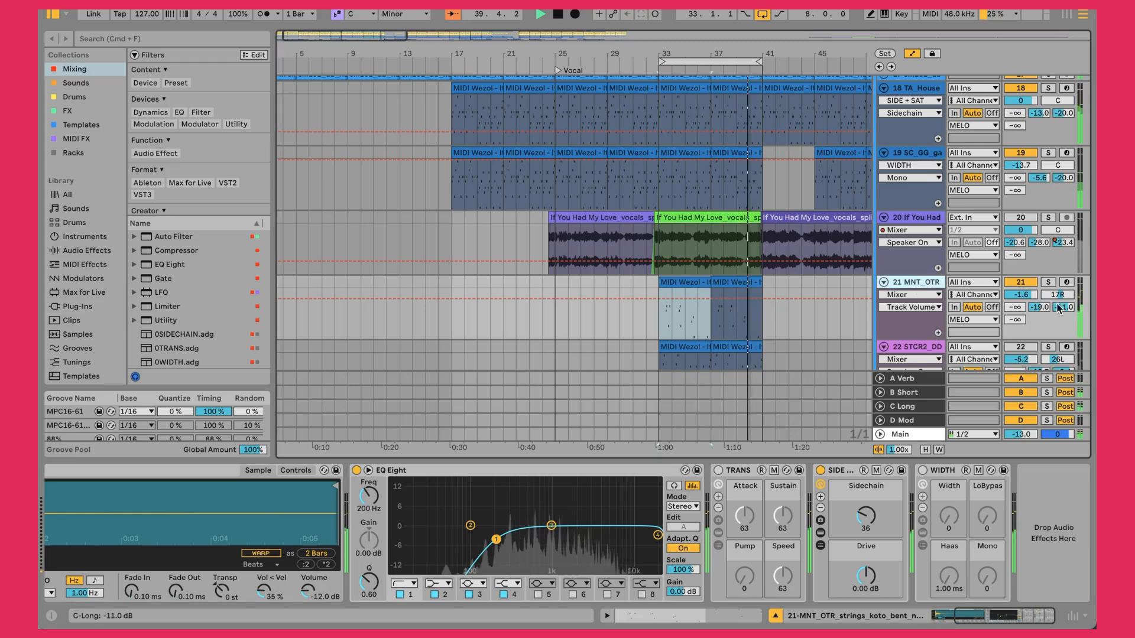
# - Audition the STCR2_DD track in solo, alone and together with MNT_OTR, and leave both tracks activated without solo
pyautogui.scroll(-1, 1021, 308)
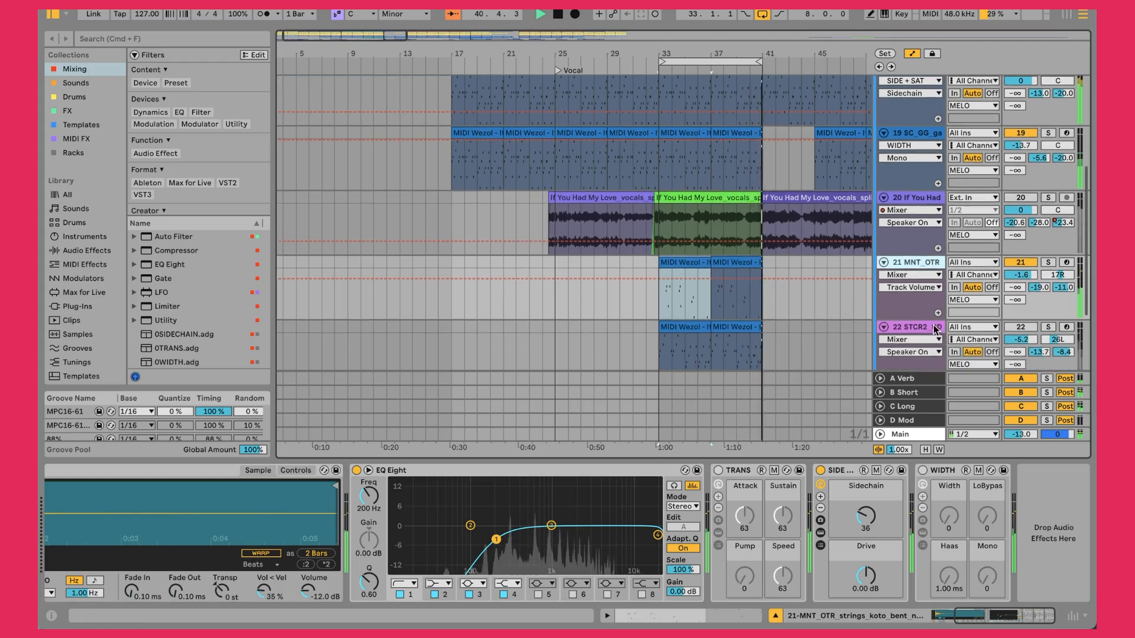
pyautogui.click(1049, 328)
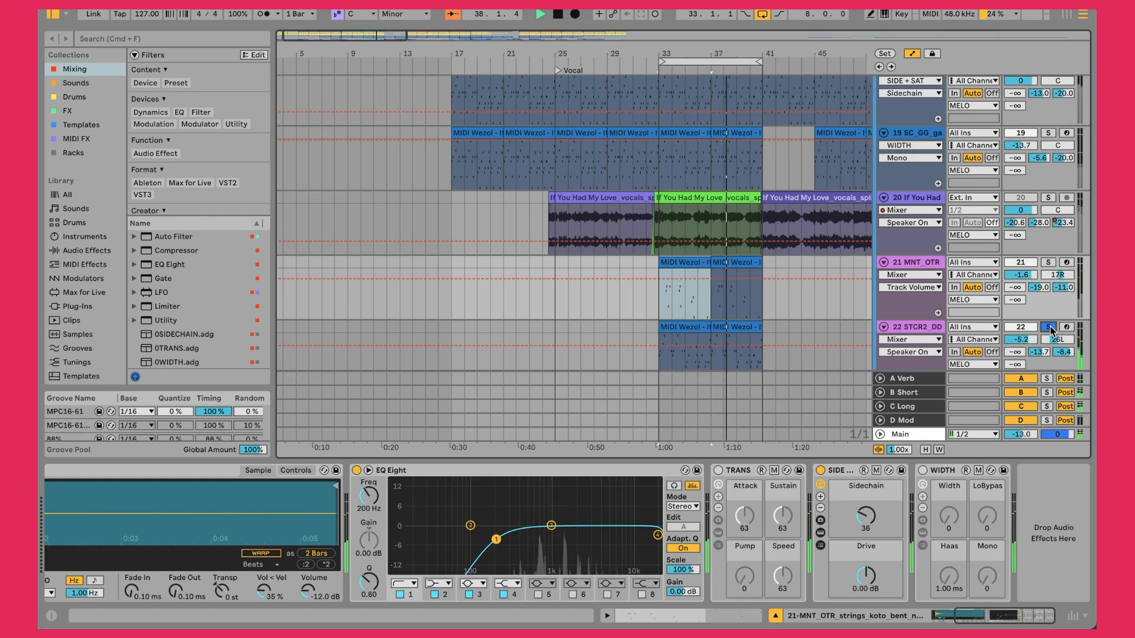
pyautogui.click(1048, 263)
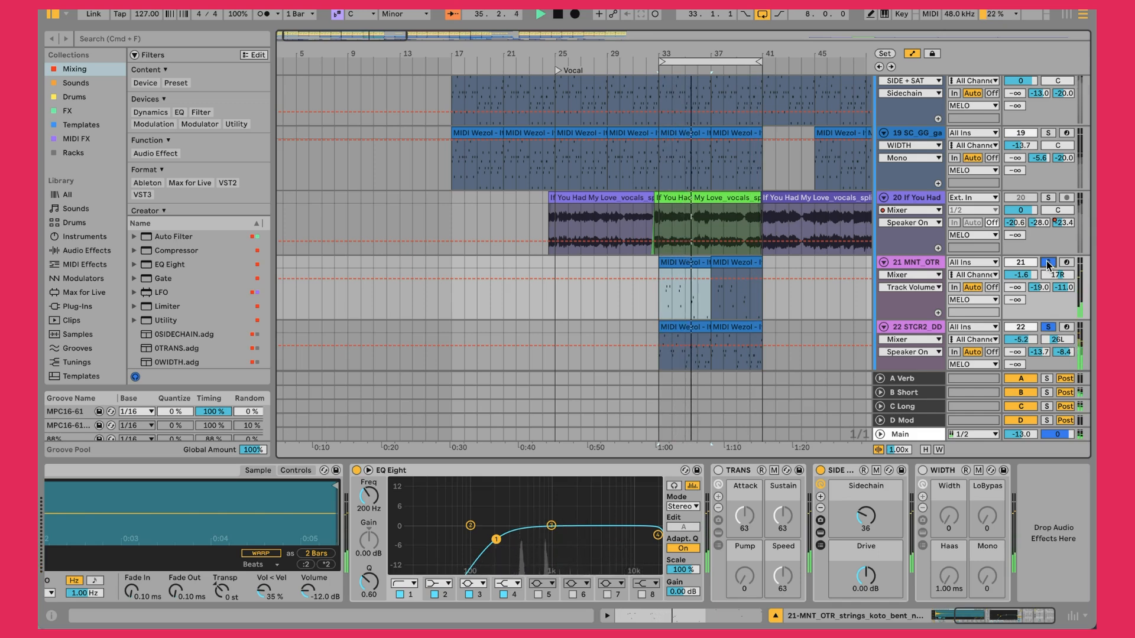
pyautogui.click(1048, 262)
# - Open the first STCR2_DD clip and examine its deactivated notes around 1.3 and 2.3 against the MNT_OTR clip's notes
pyautogui.click(665, 342)
pyautogui.doubleClick(665, 343)
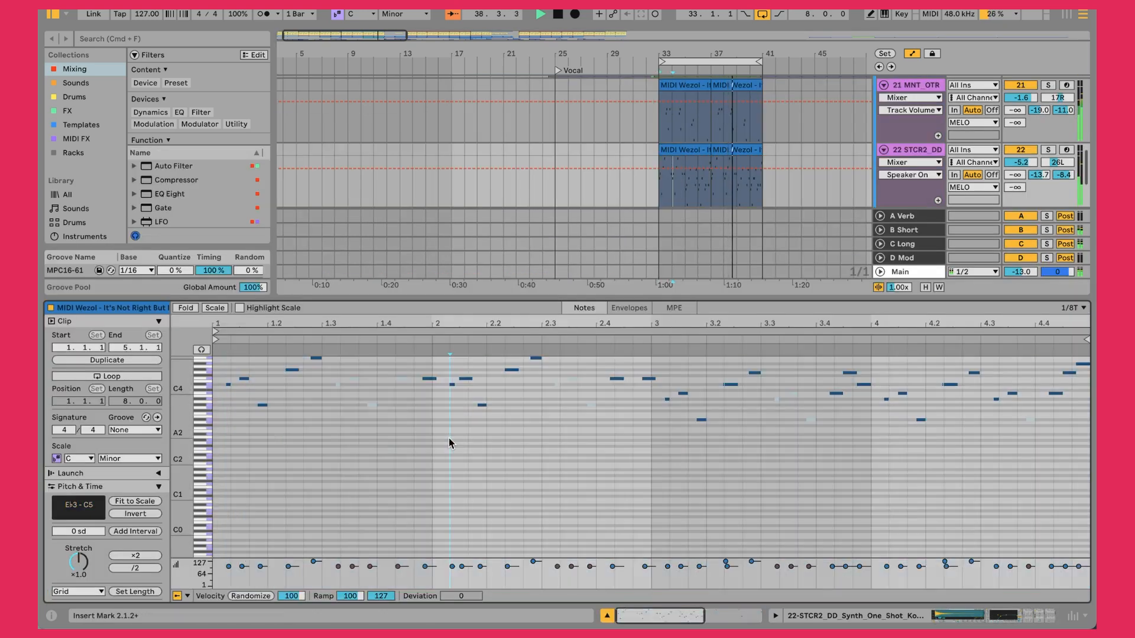
pyautogui.scroll(3, 408, 434)
pyautogui.moveTo(328, 417); pyautogui.dragTo(410, 467)
pyautogui.moveTo(539, 423); pyautogui.dragTo(597, 460)
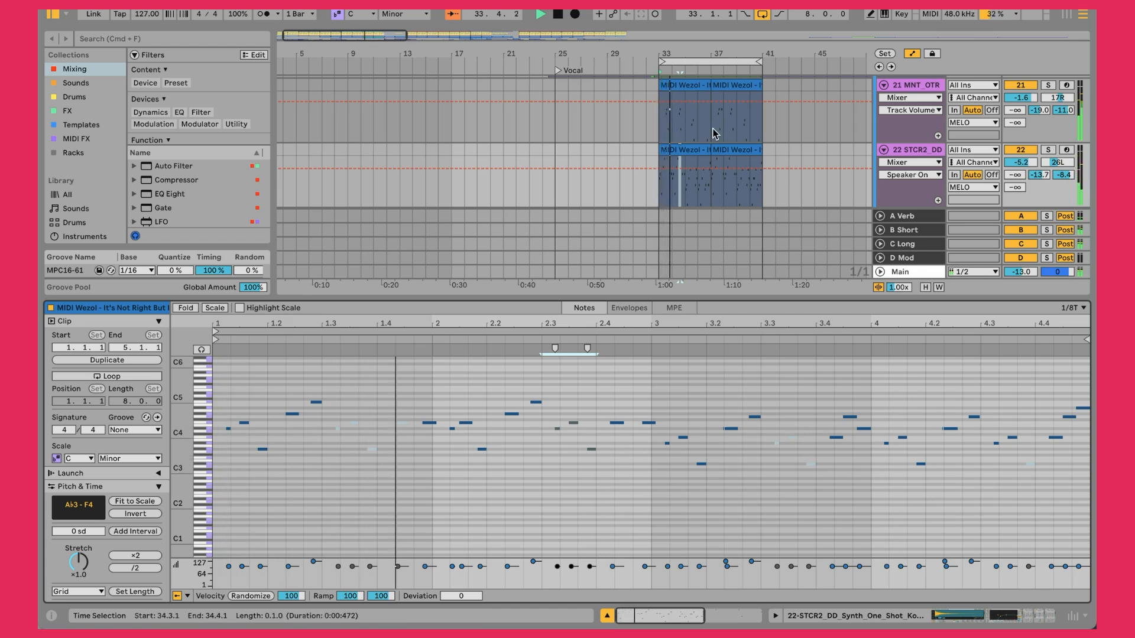
pyautogui.moveTo(671, 54); pyautogui.dragTo(672, 118)
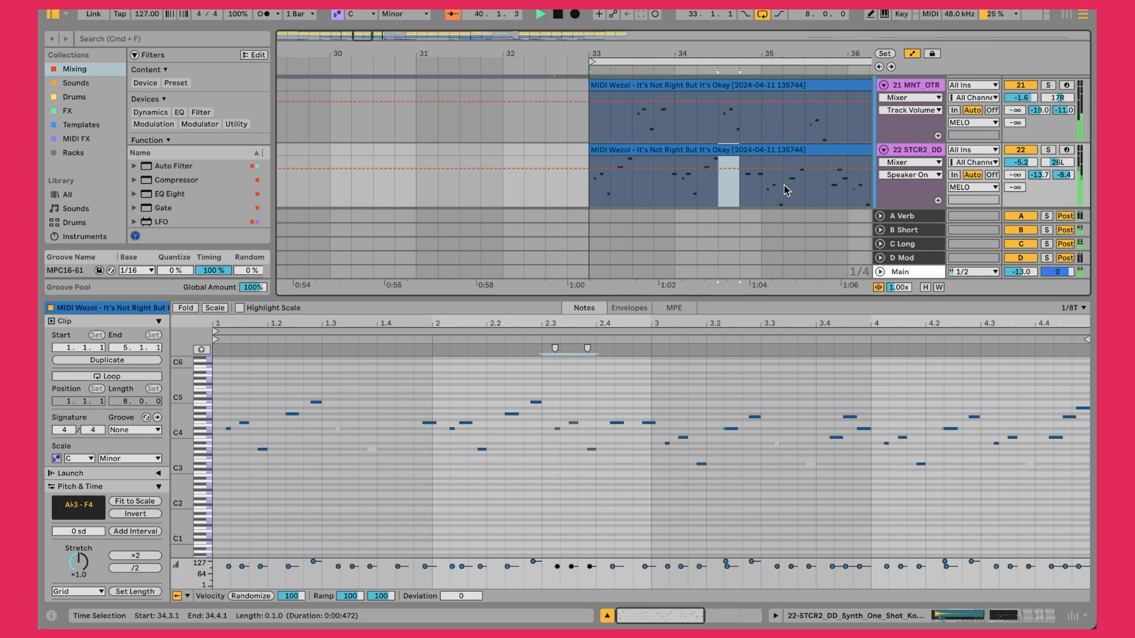
# - Look through the STCR2_DD track's koto one-shot sample and its effects chain up to the WIDTH rack
pyautogui.doubleClick(905, 148)
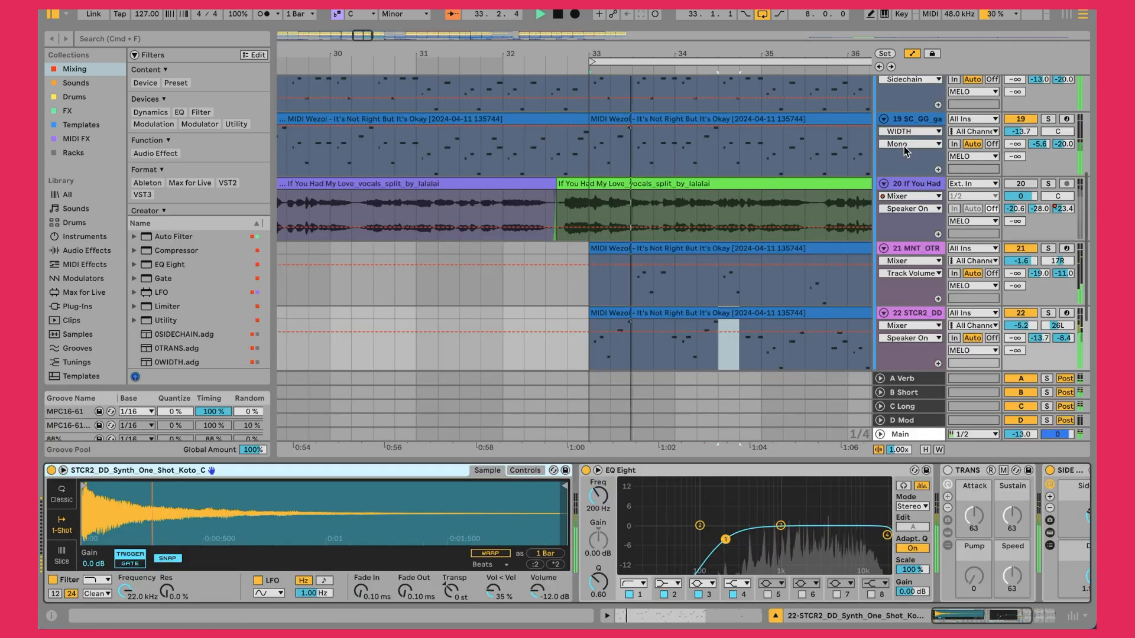
pyautogui.click(916, 314)
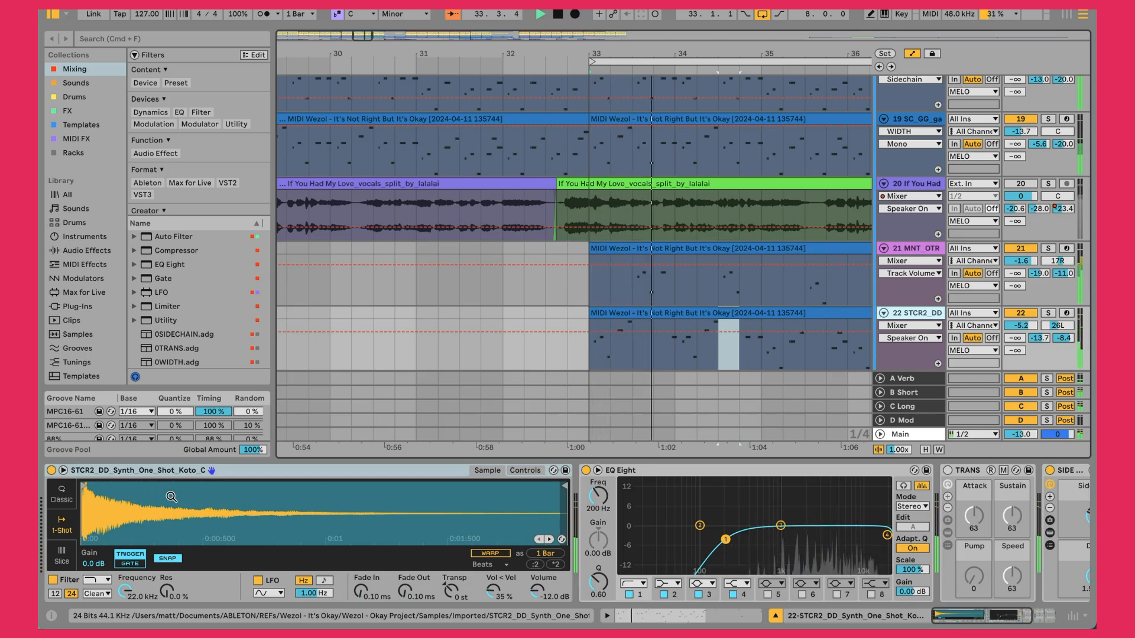
pyautogui.hscroll(4, 443, 526)
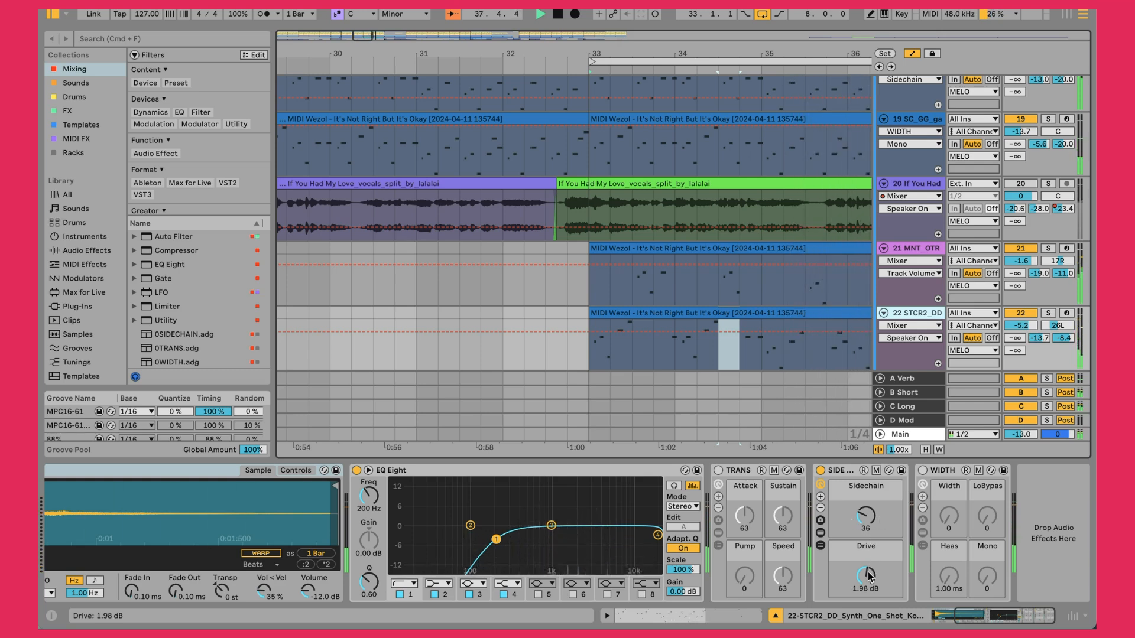
# - Play the song from the C_Minor track's first clip at bar 73, auditioning the track at 5.8 dB and restoring its volume to -4.9 dB
pyautogui.scroll(-3, 759, 294)
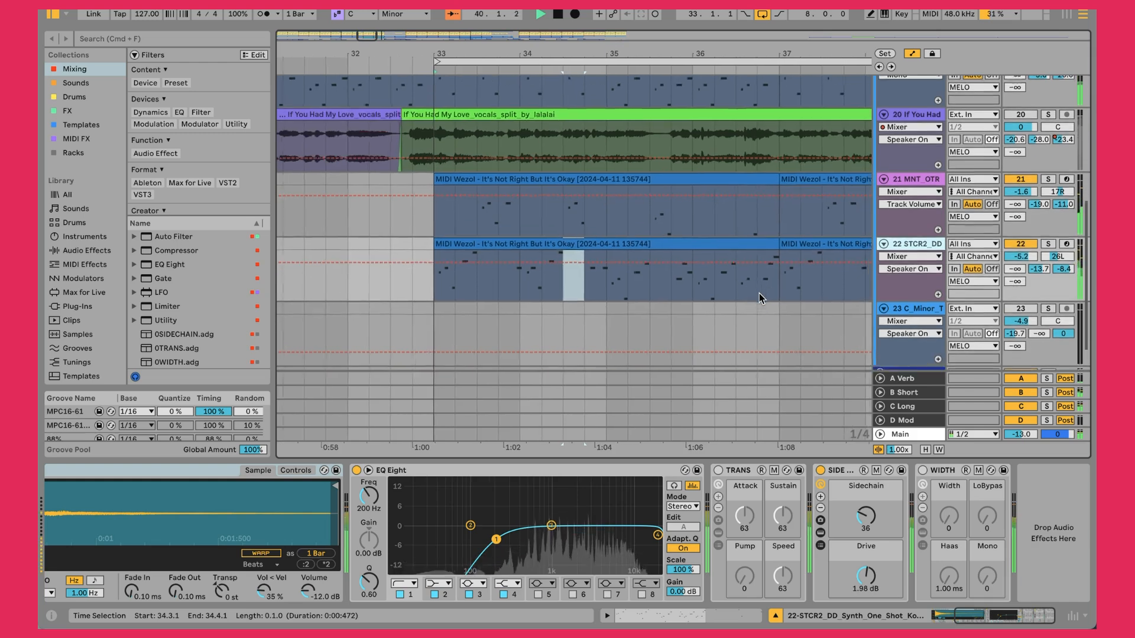
pyautogui.scroll(-2, 759, 293)
pyautogui.hscroll(10, 759, 297)
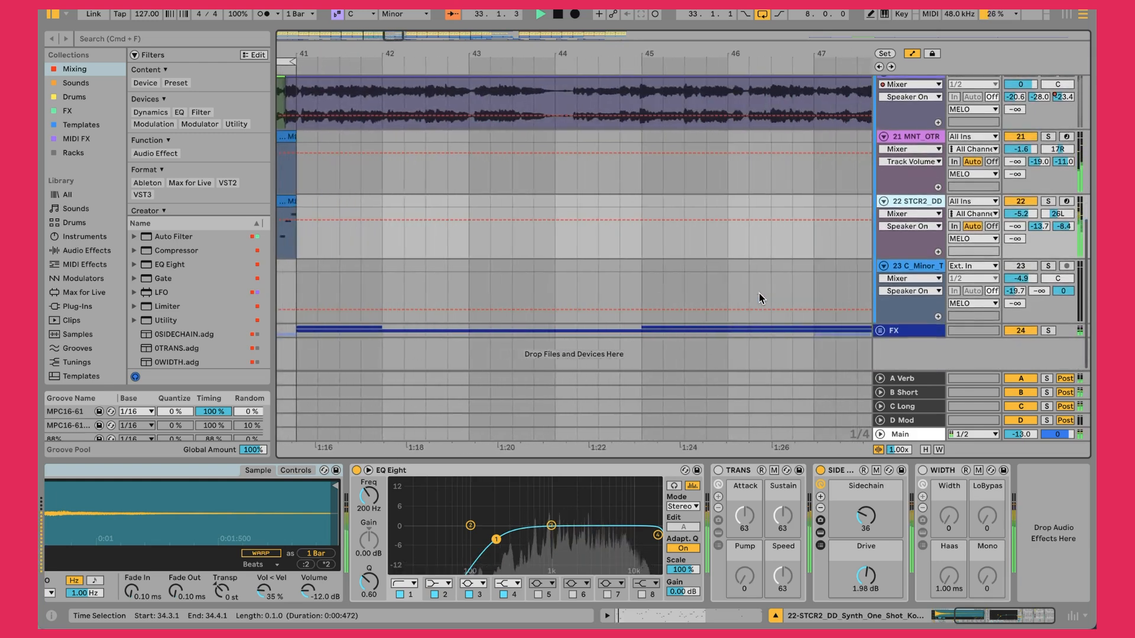
pyautogui.hscroll(4, 759, 298)
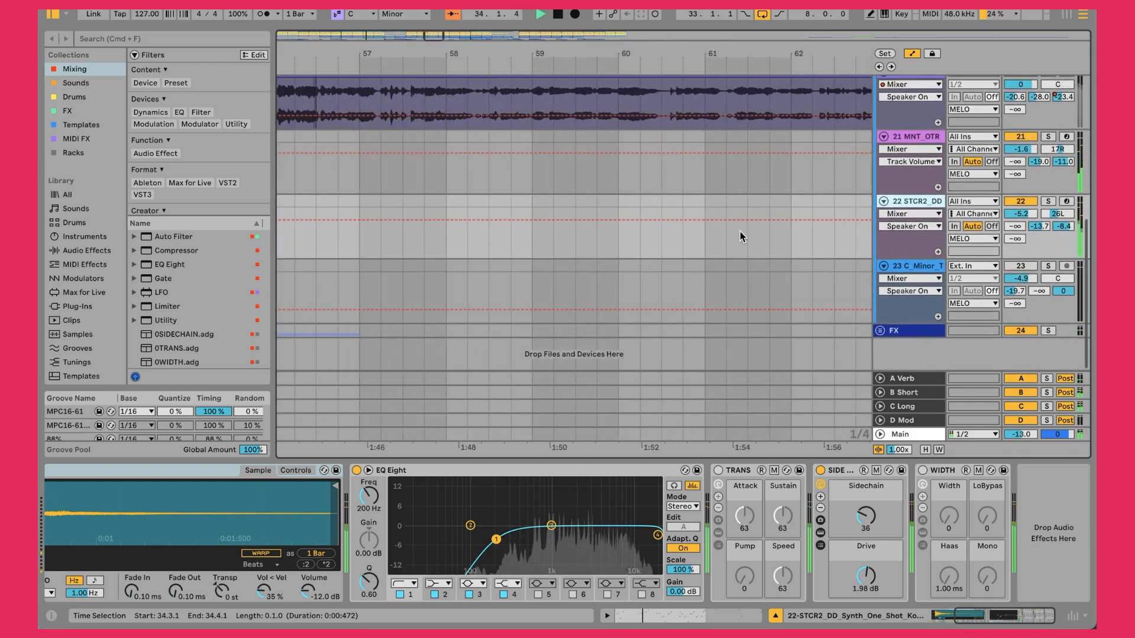
pyautogui.moveTo(645, 54); pyautogui.dragTo(645, 11)
pyautogui.click(726, 293)
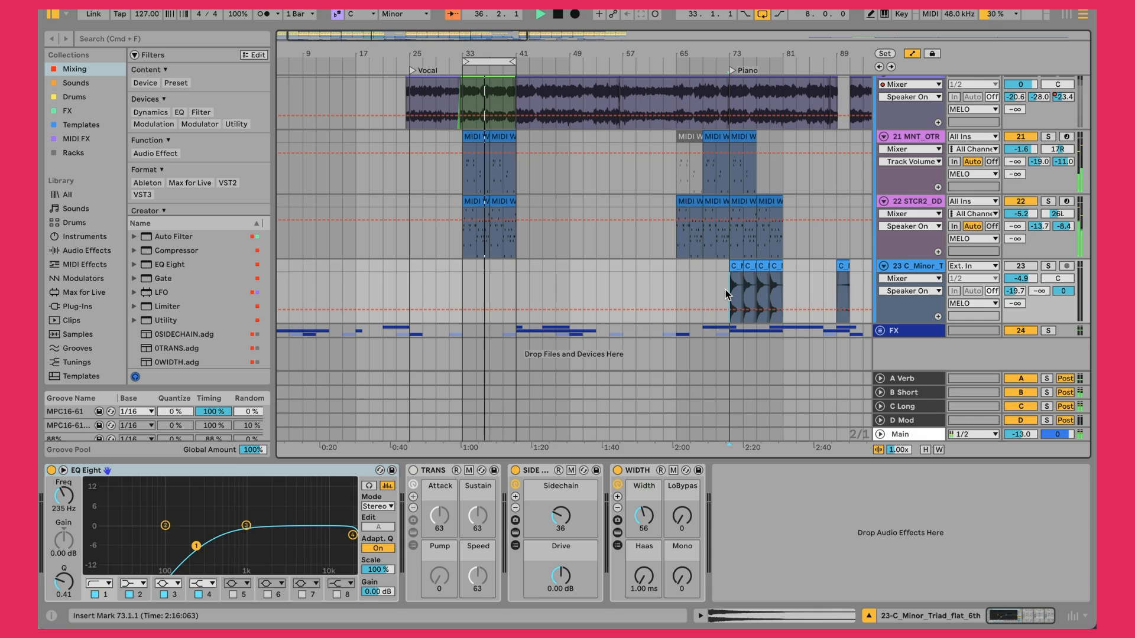
pyautogui.press('space')
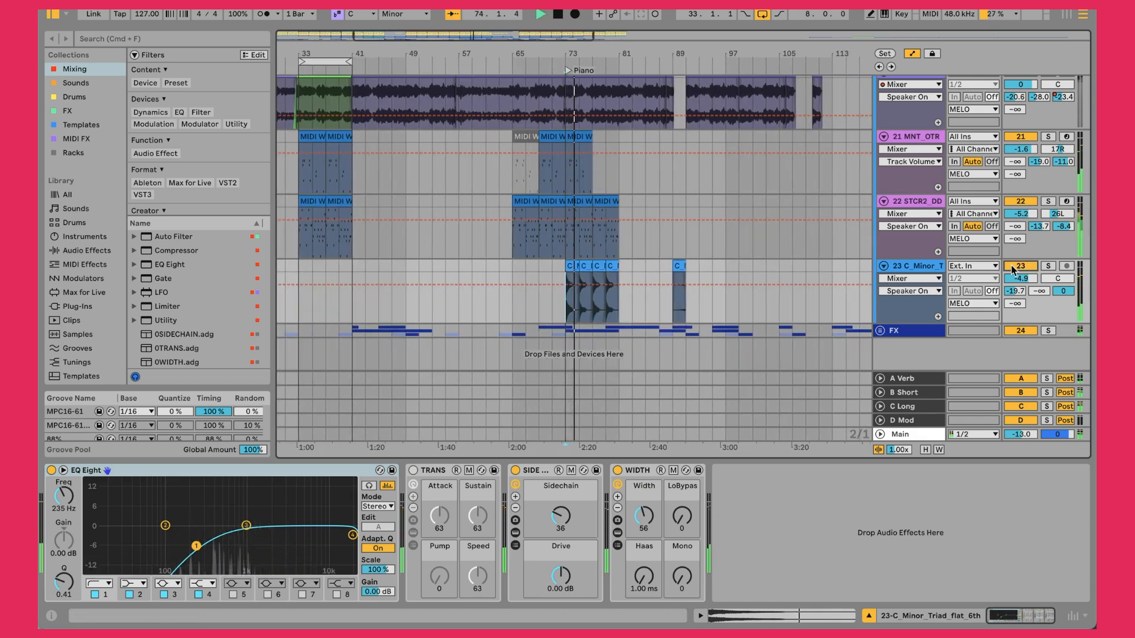
pyautogui.moveTo(1020, 279); pyautogui.dragTo(1020, 233)
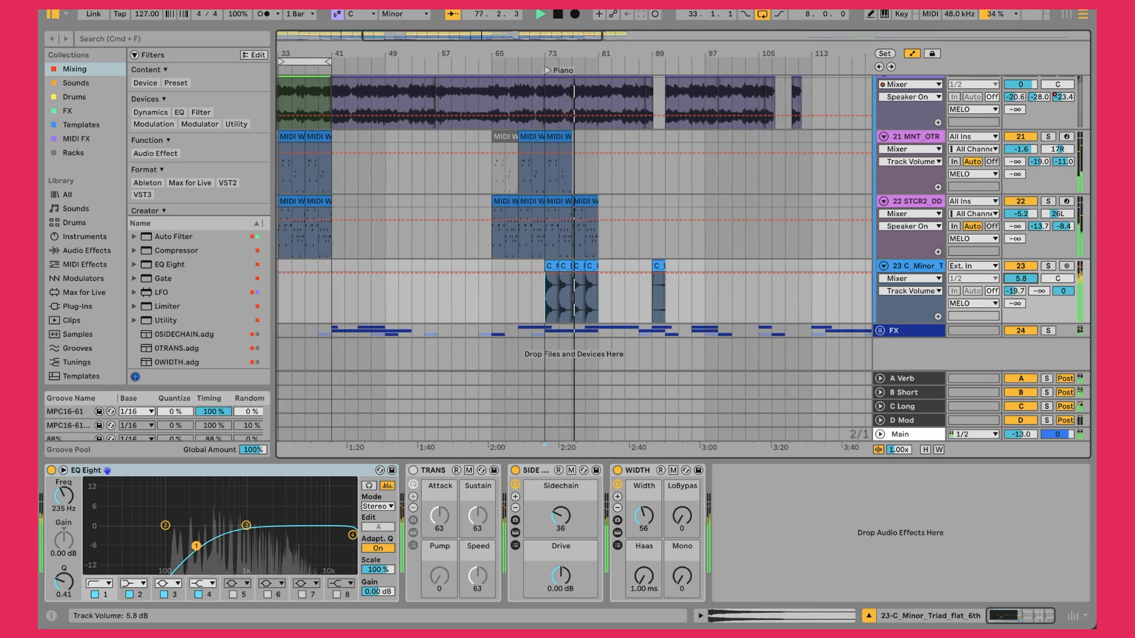
pyautogui.moveTo(1031, 279); pyautogui.dragTo(1031, 293)
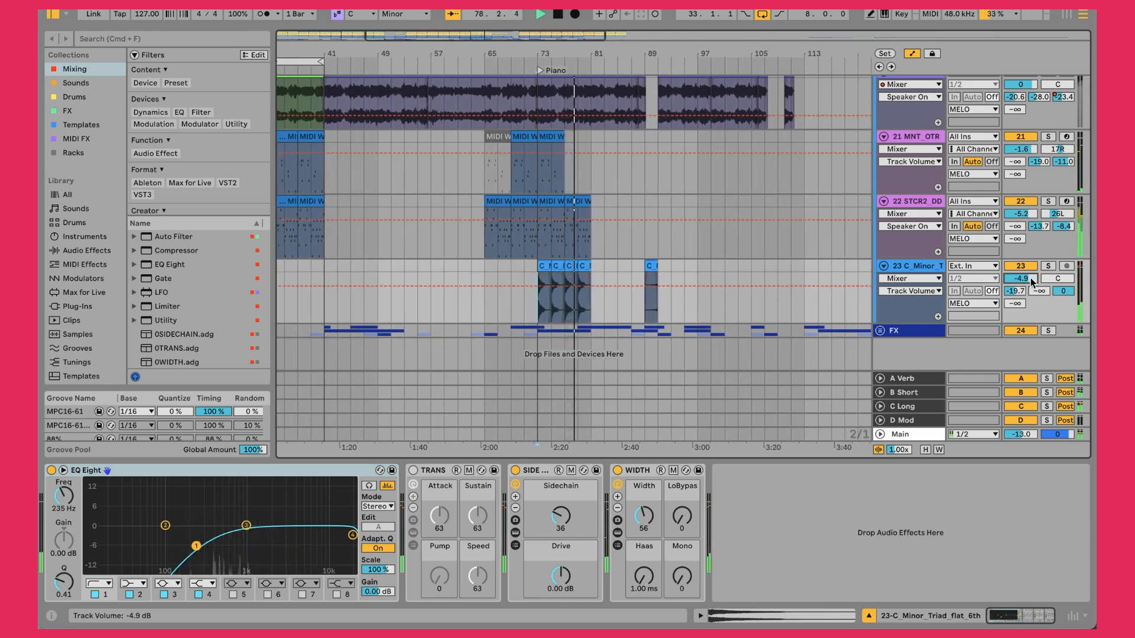
# - Open the C_Minor track's first two audio clips at bars 73 and 75 and compare their samples and pitch settings
pyautogui.click(536, 267)
pyautogui.doubleClick(536, 267)
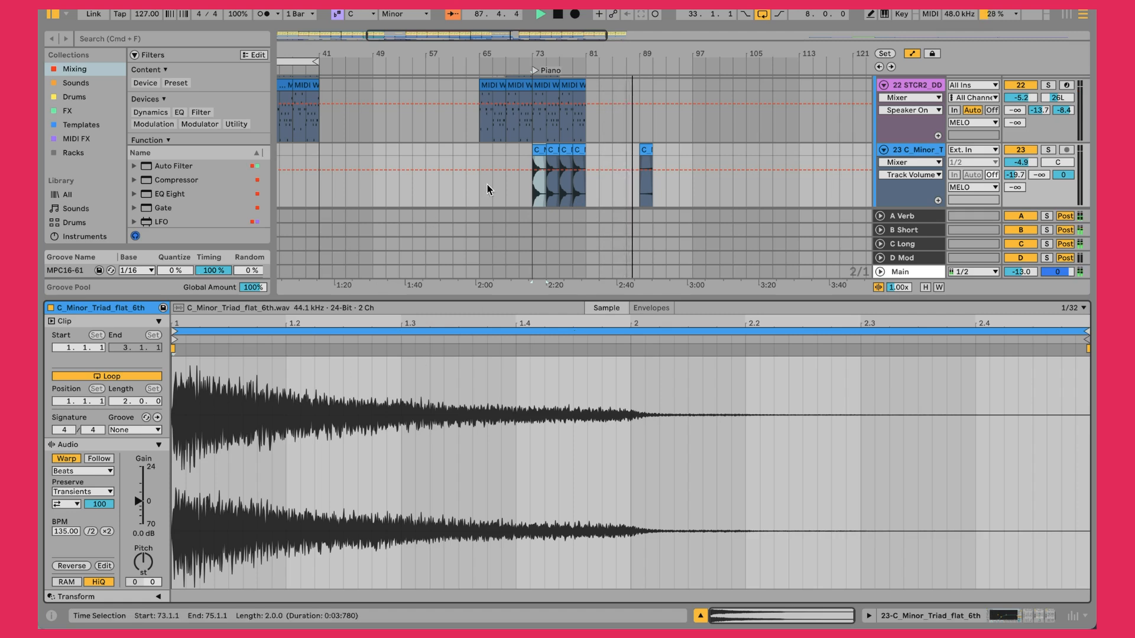
pyautogui.click(553, 151)
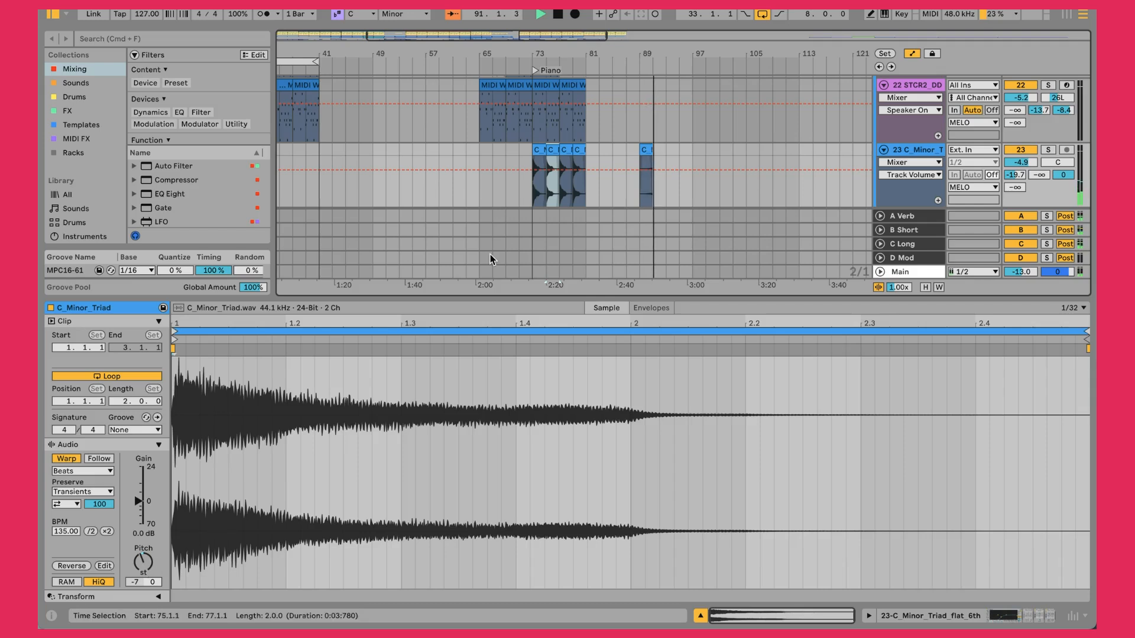
pyautogui.click(540, 156)
pyautogui.click(552, 148)
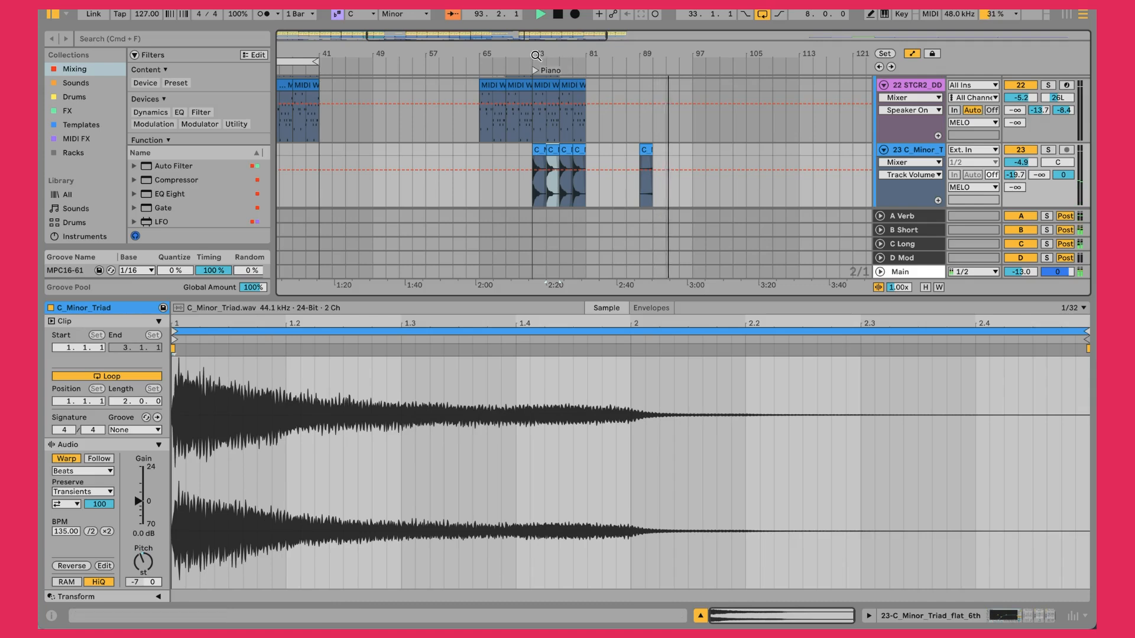
# - Enlarge the arrangement area and look over the whole song's layout, from the REF track through the MELO group's tracks
pyautogui.moveTo(535, 55); pyautogui.dragTo(604, 32)
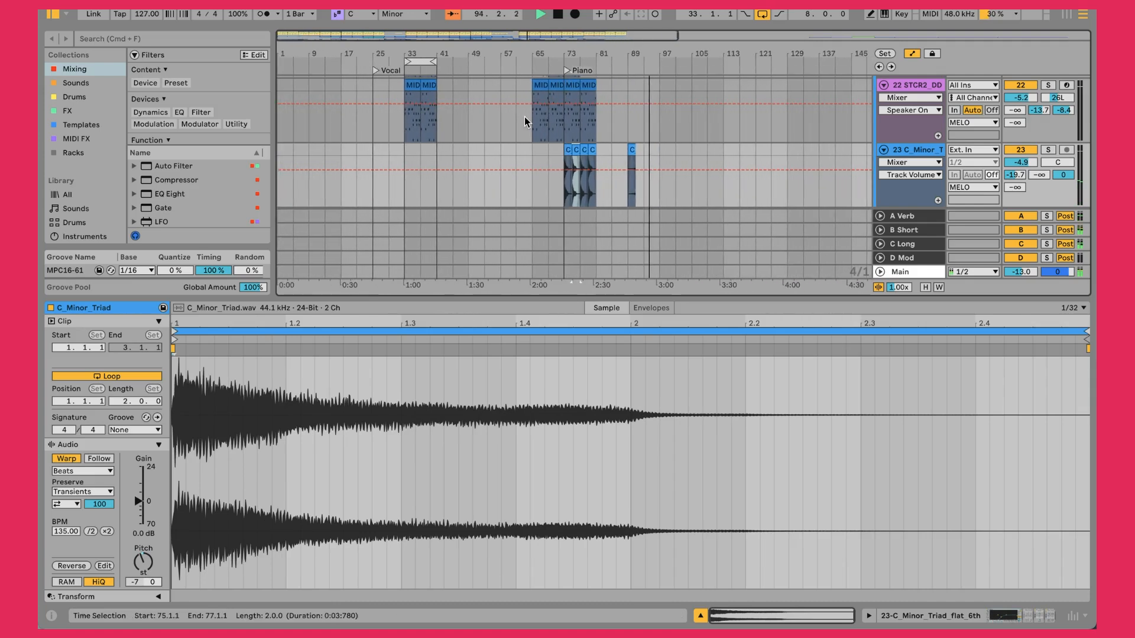
pyautogui.scroll(3, 526, 122)
pyautogui.scroll(10, 526, 122)
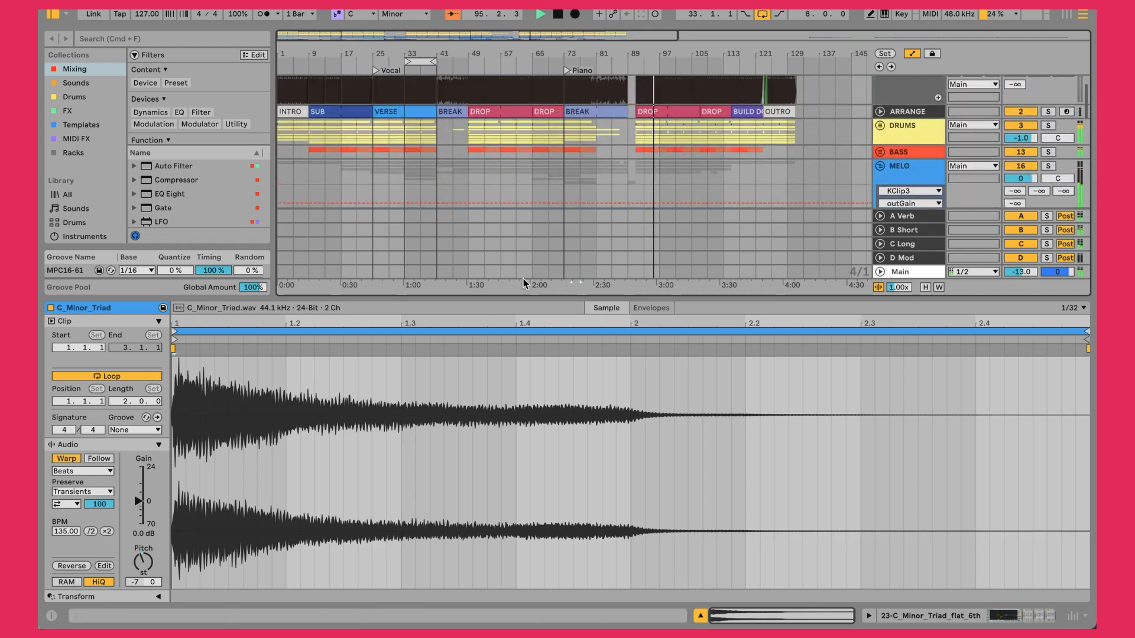
pyautogui.moveTo(520, 295); pyautogui.dragTo(520, 431)
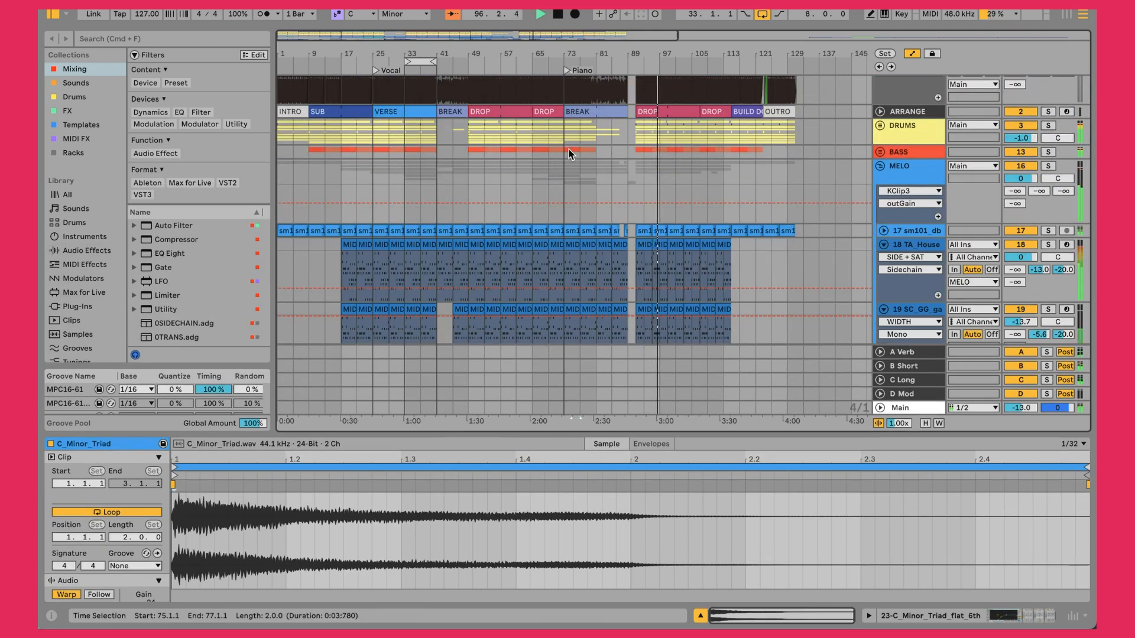
pyautogui.scroll(-3, 568, 149)
pyautogui.scroll(-4, 568, 149)
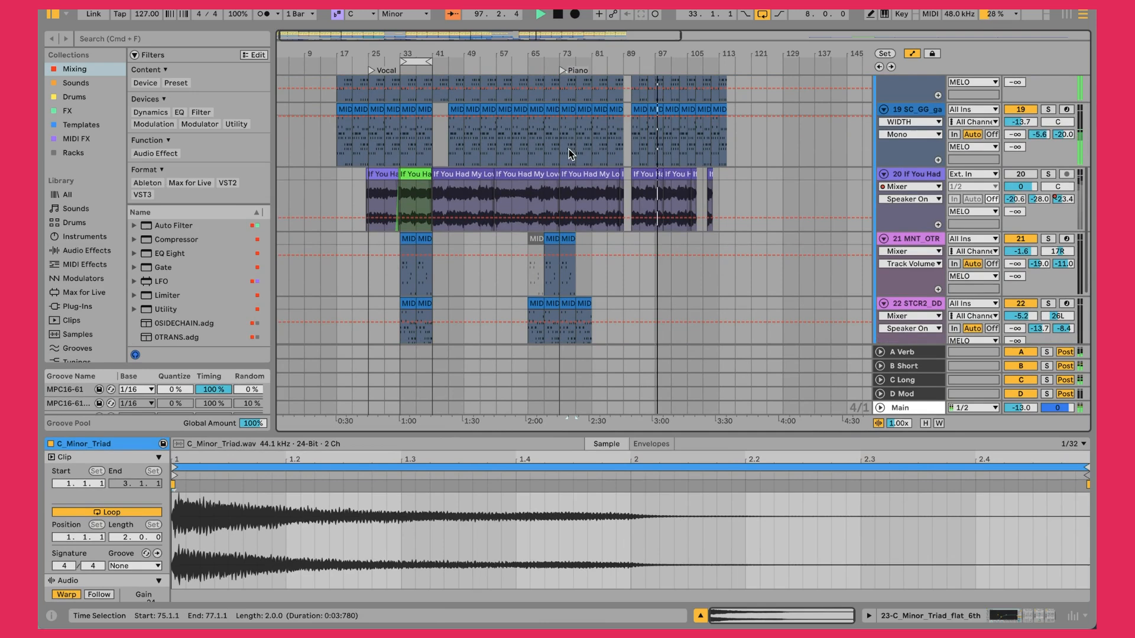
pyautogui.scroll(-2, 569, 149)
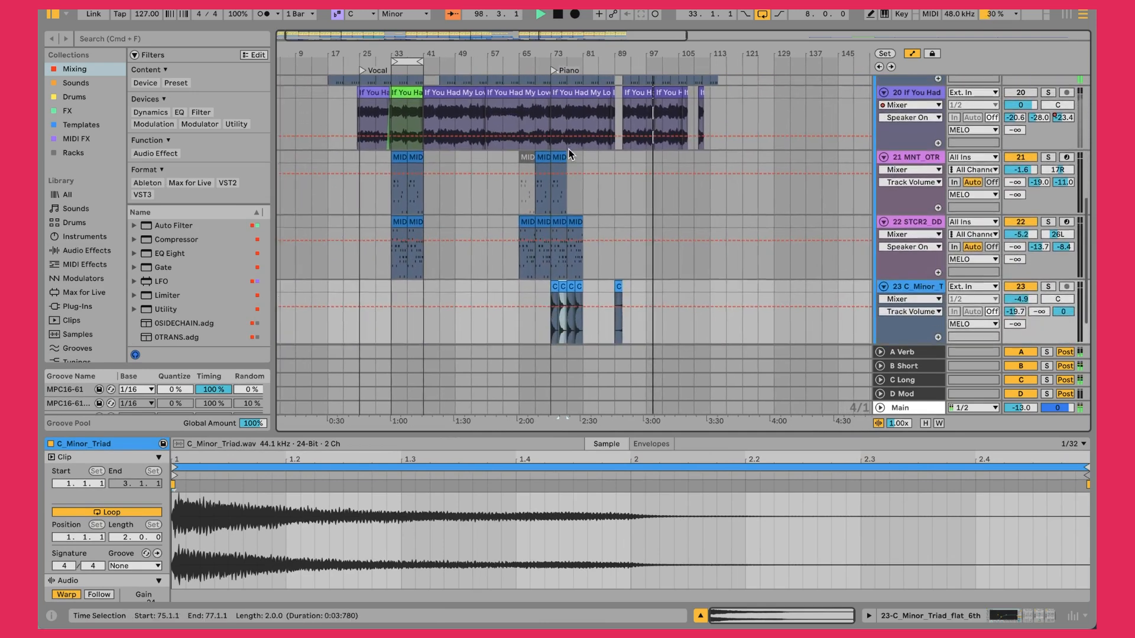
pyautogui.scroll(1, 569, 149)
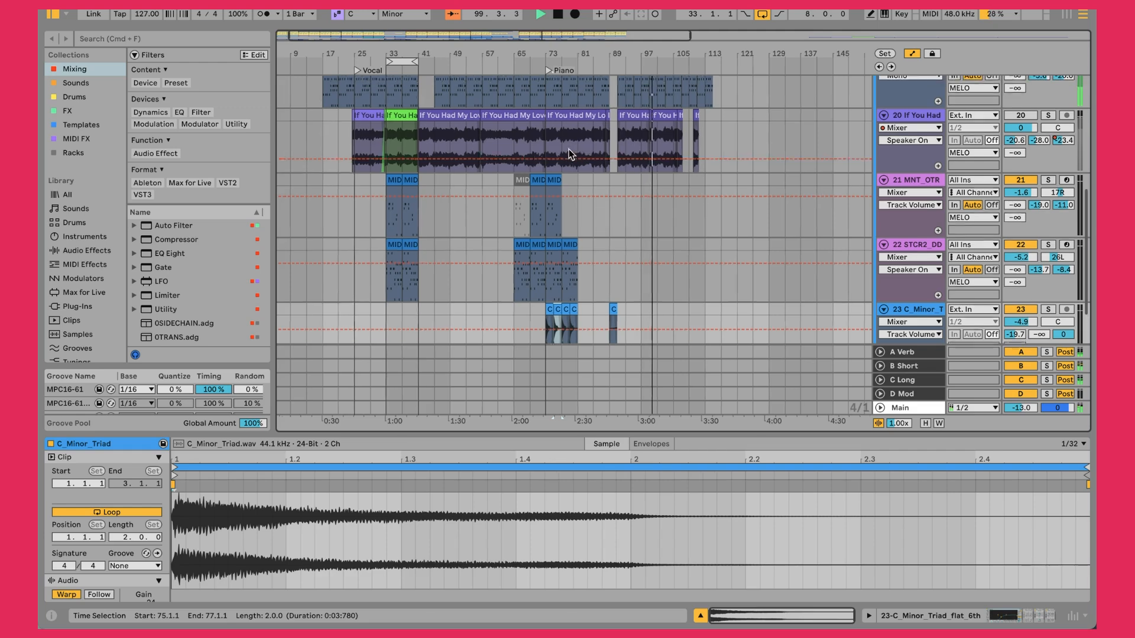
pyautogui.scroll(3, 568, 149)
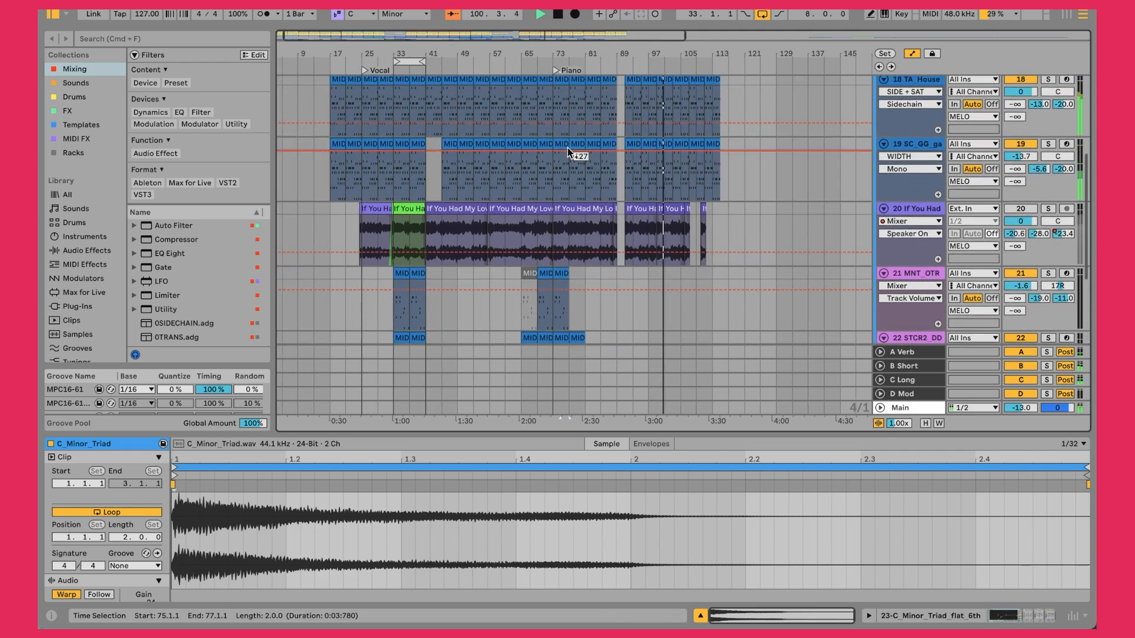
pyautogui.scroll(5, 568, 148)
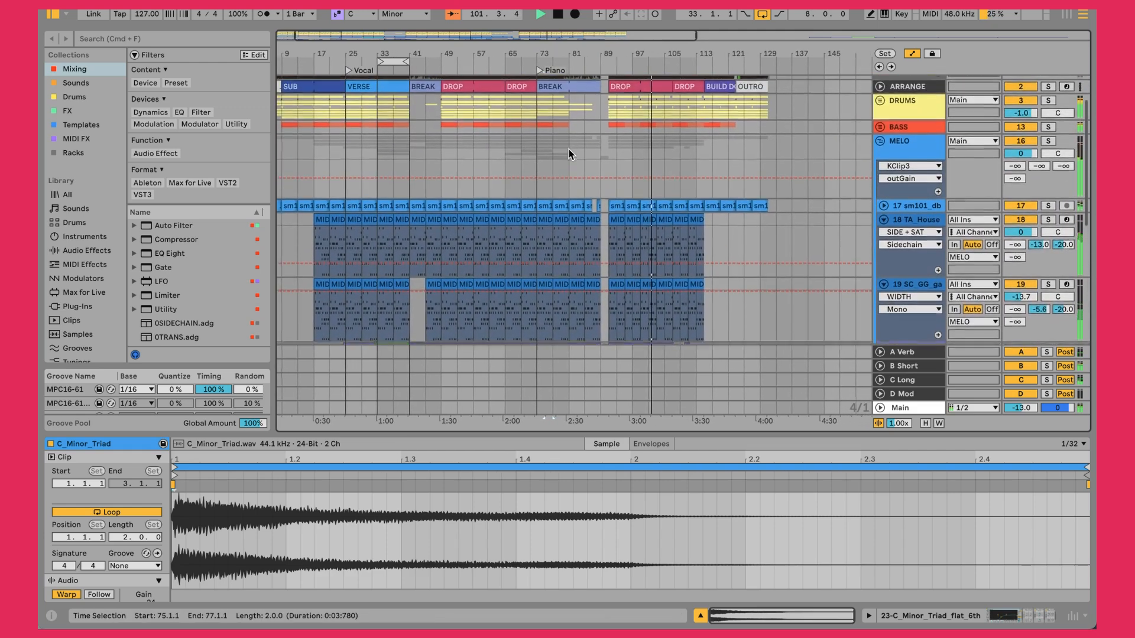
pyautogui.scroll(2, 569, 149)
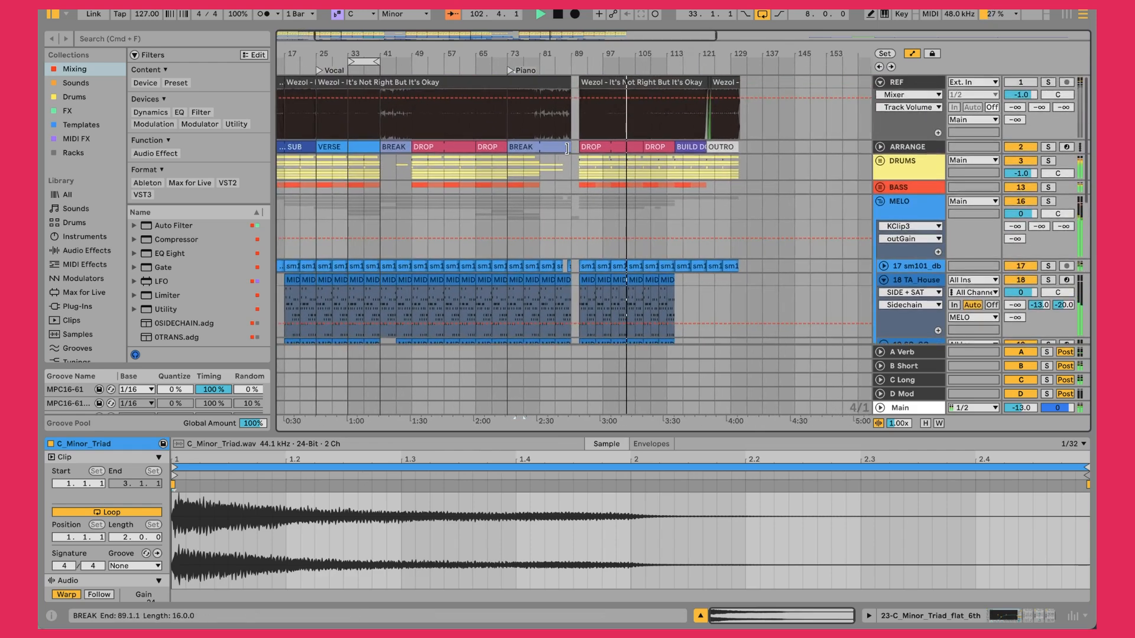
# - Unfold the DRUMS group and look through its kick, clap, snare, tops and drum loop tracks across the arrangement
pyautogui.scroll(-4, 567, 148)
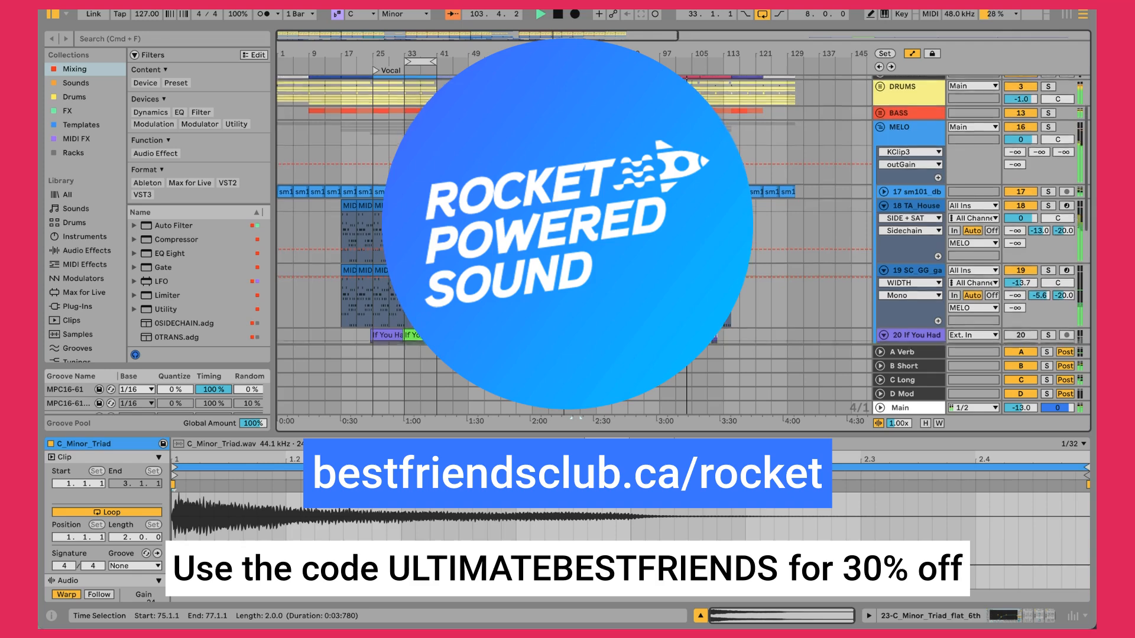
pyautogui.scroll(-1, 567, 149)
pyautogui.scroll(5, 856, 105)
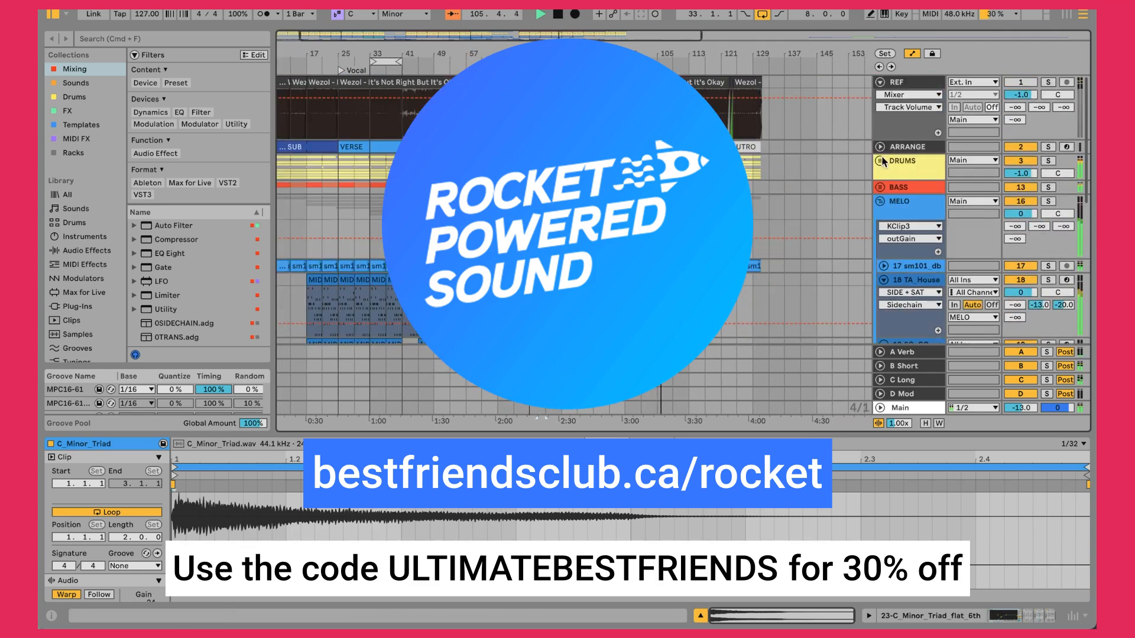
pyautogui.click(880, 160)
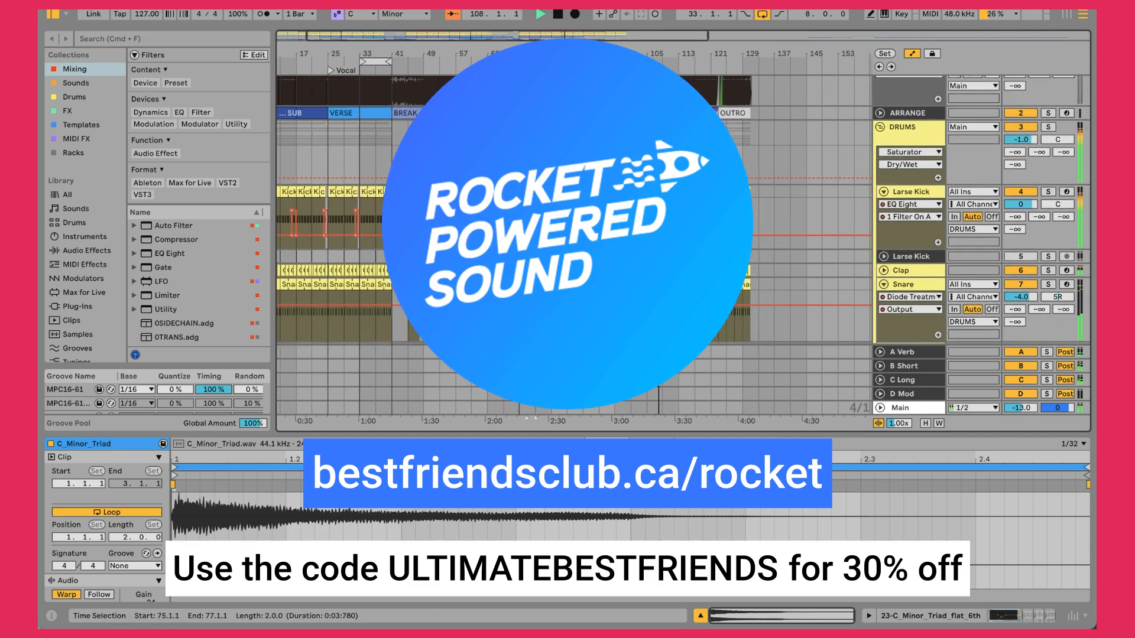
pyautogui.scroll(-2, 680, 206)
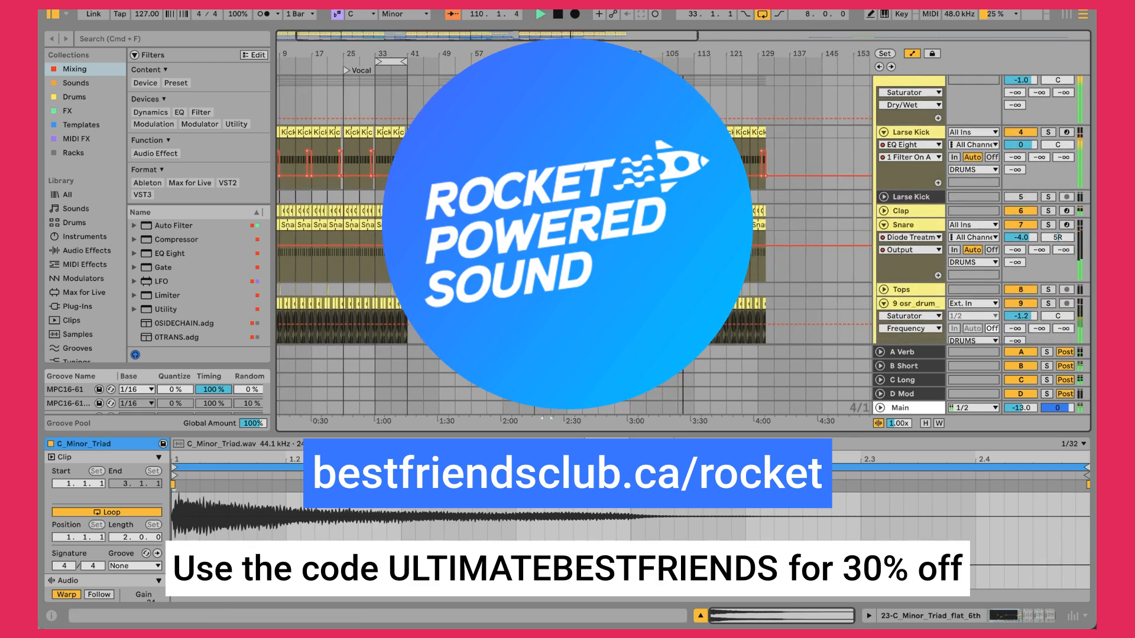
pyautogui.scroll(-4, 567, 218)
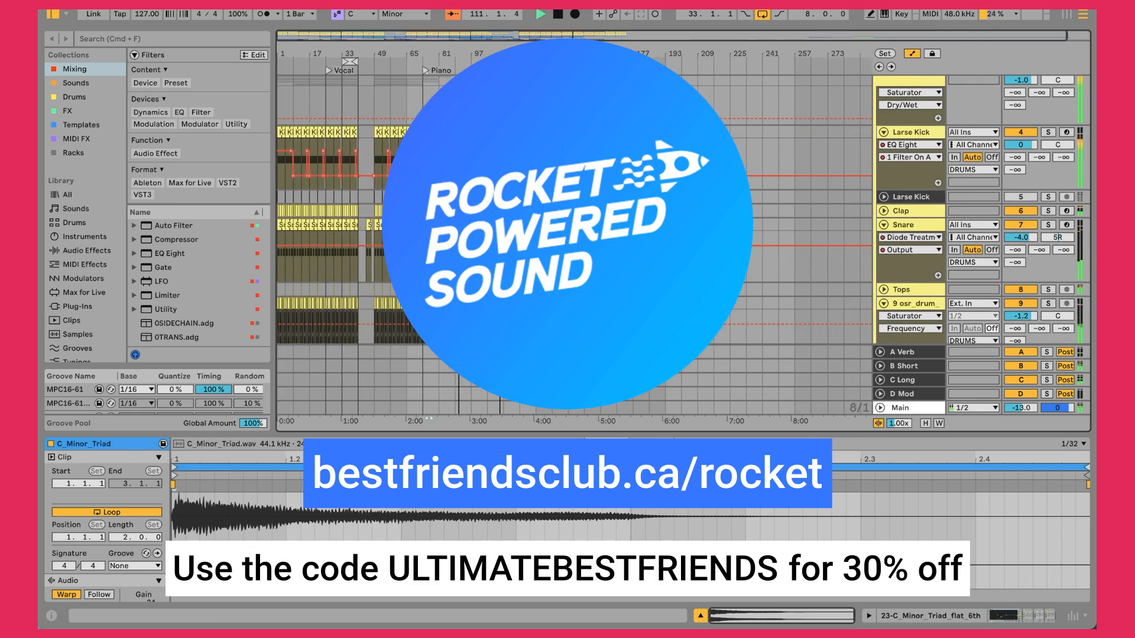